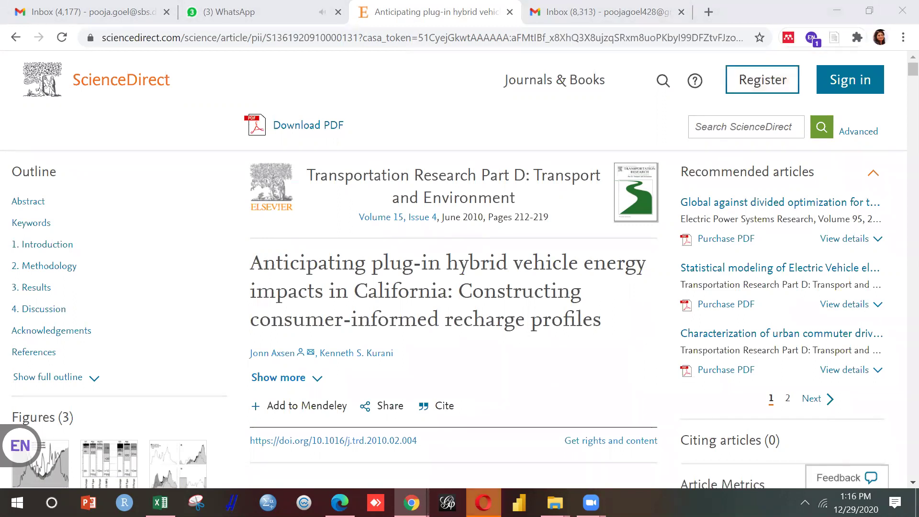
pyautogui.moveTo(483, 503)
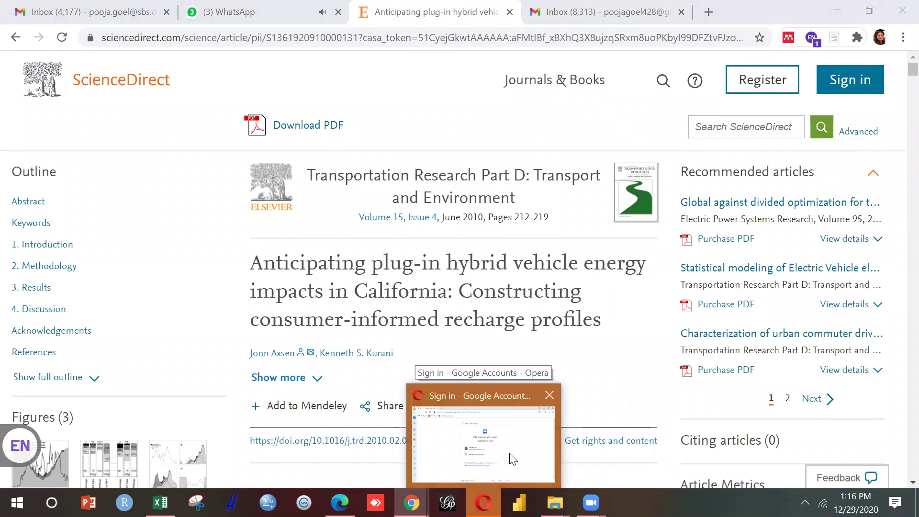
pyautogui.moveTo(402, 501)
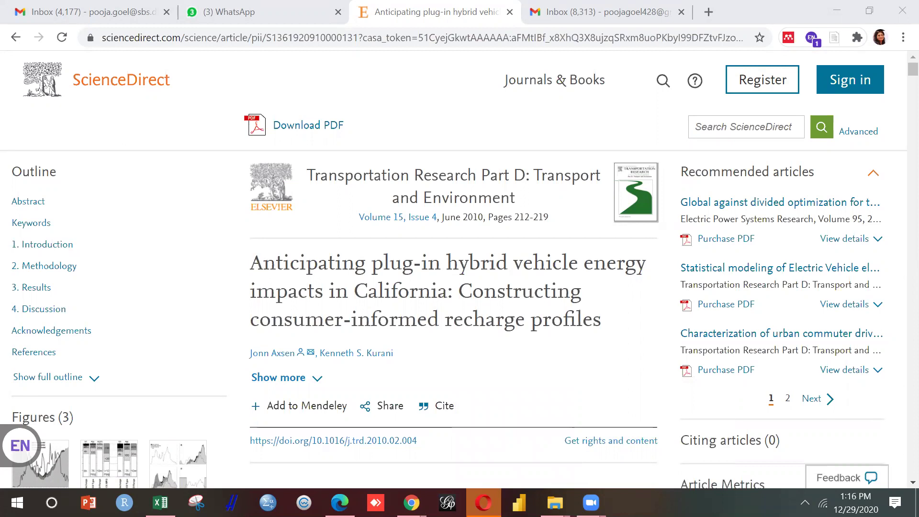
pyautogui.click(600, 16)
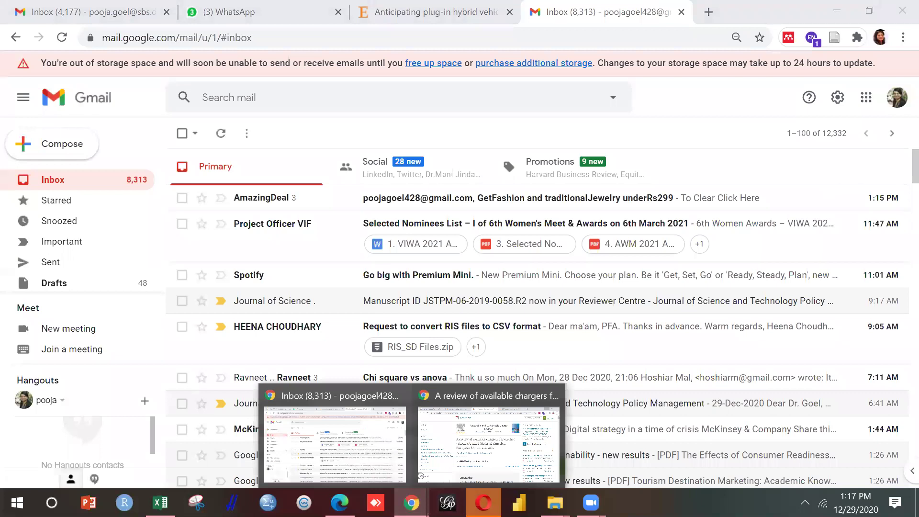
pyautogui.click(484, 503)
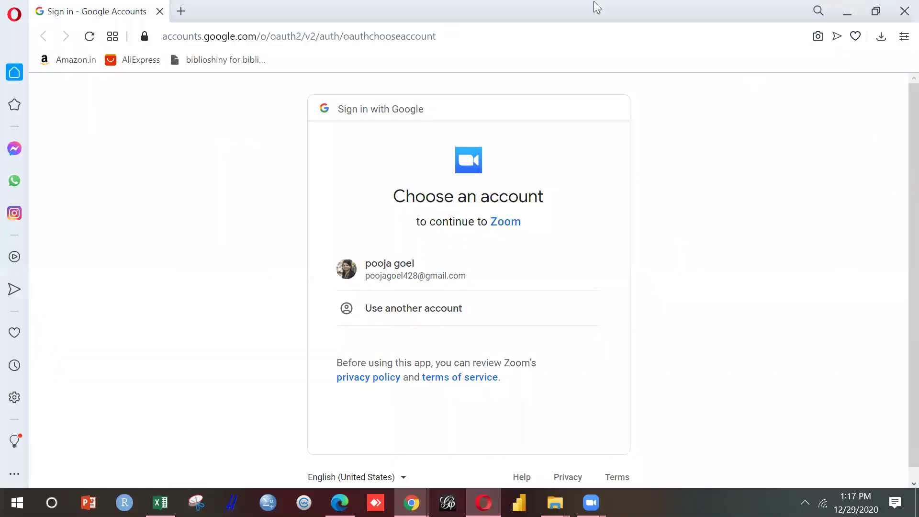
pyautogui.click(848, 18)
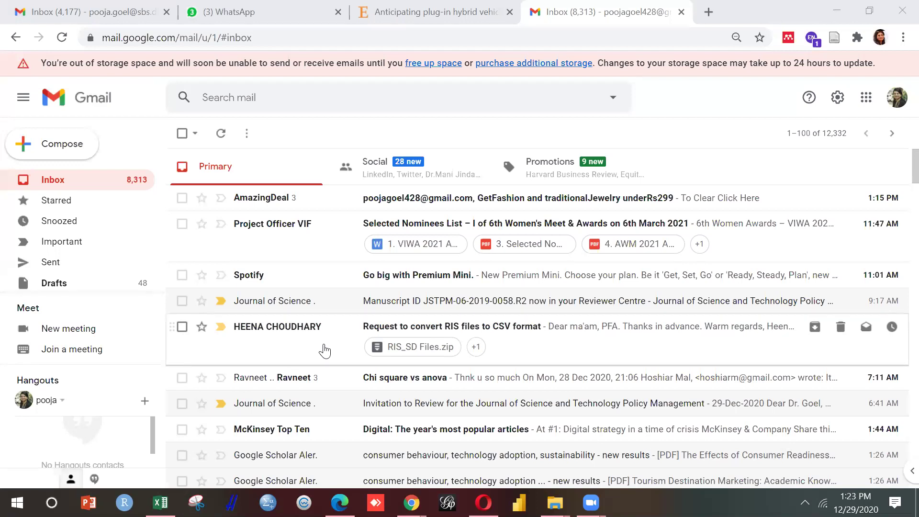
# Open Google Scholar in a new tab and search for "diffusion of innovation" as an exact phrase.
pyautogui.click(707, 13)
pyautogui.click(418, 243)
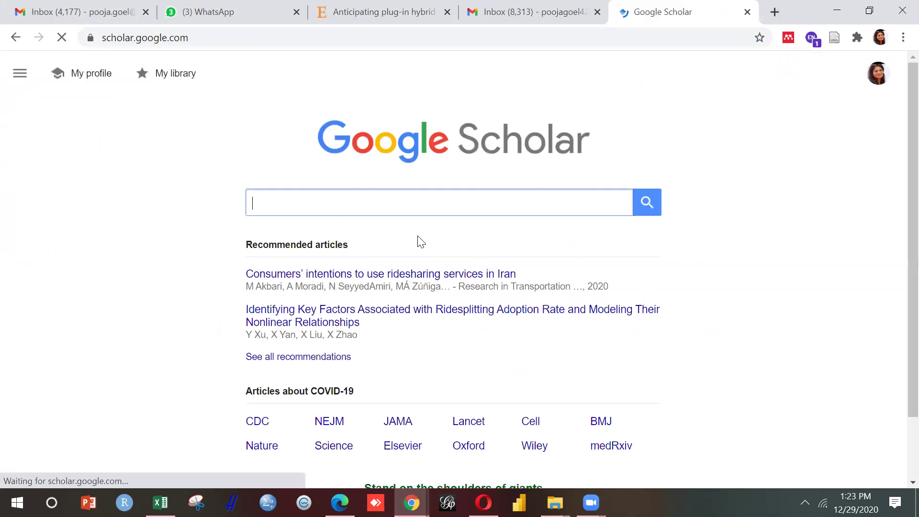
pyautogui.click(400, 204)
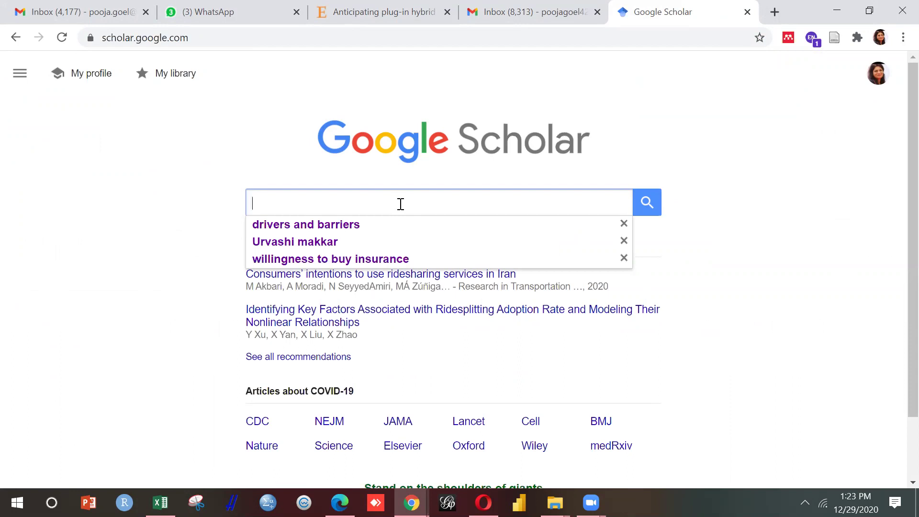
pyautogui.write('diff')
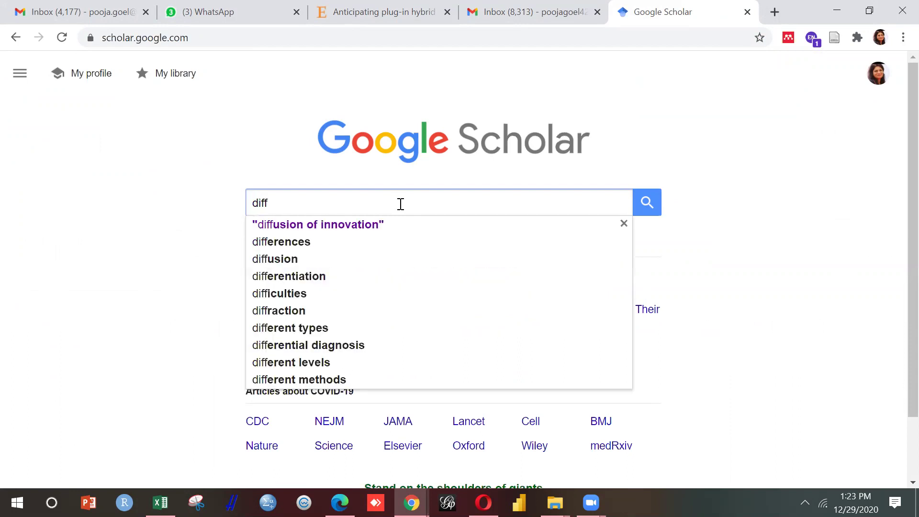
pyautogui.click(372, 230)
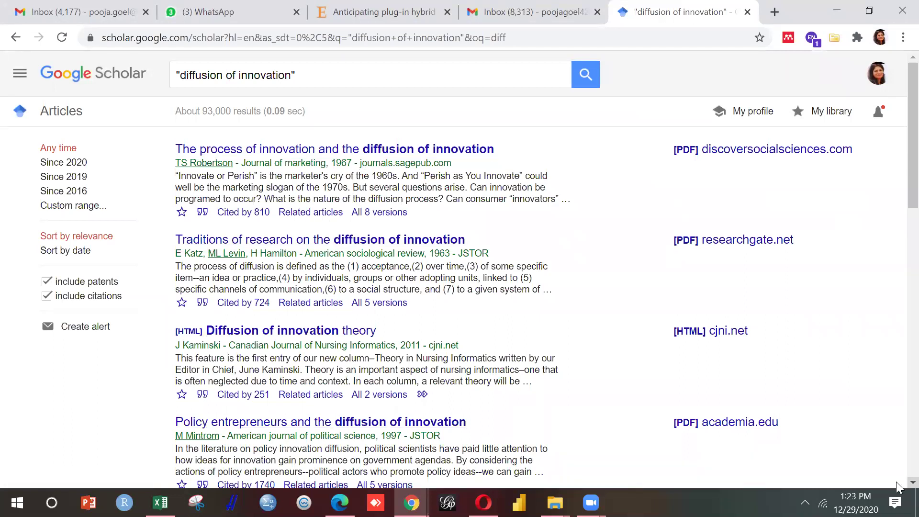
# Look through the search results and open the article "Modelling and forecasting the diffusion of innovation–A 25-year review".
pyautogui.scroll(-3, 337, 299)
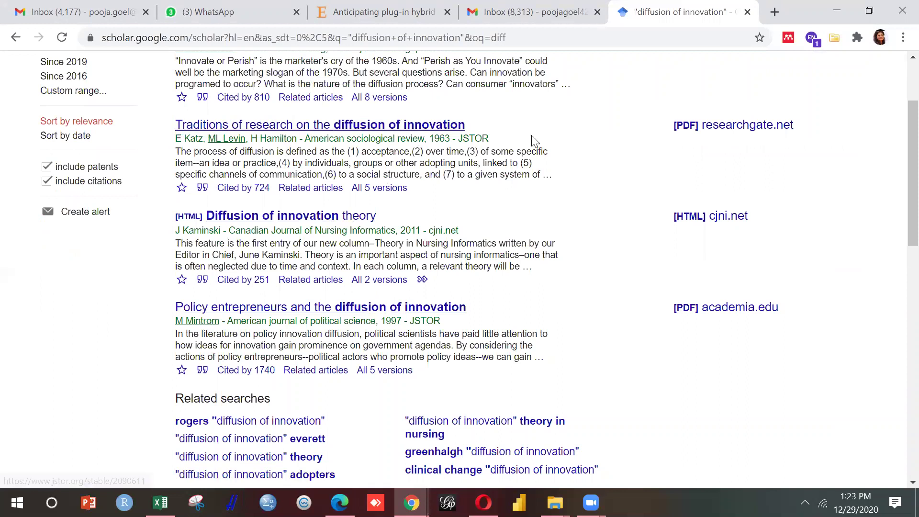
pyautogui.scroll(-2, 530, 281)
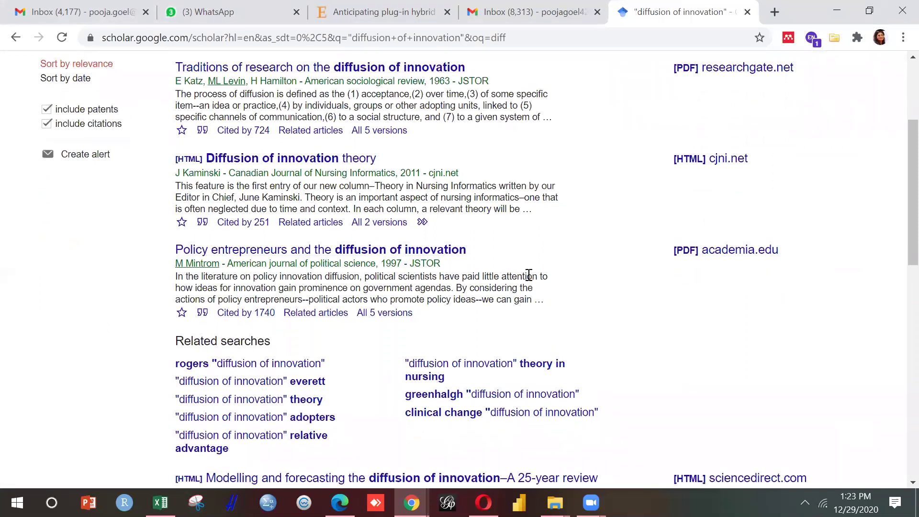
pyautogui.scroll(-5, 529, 278)
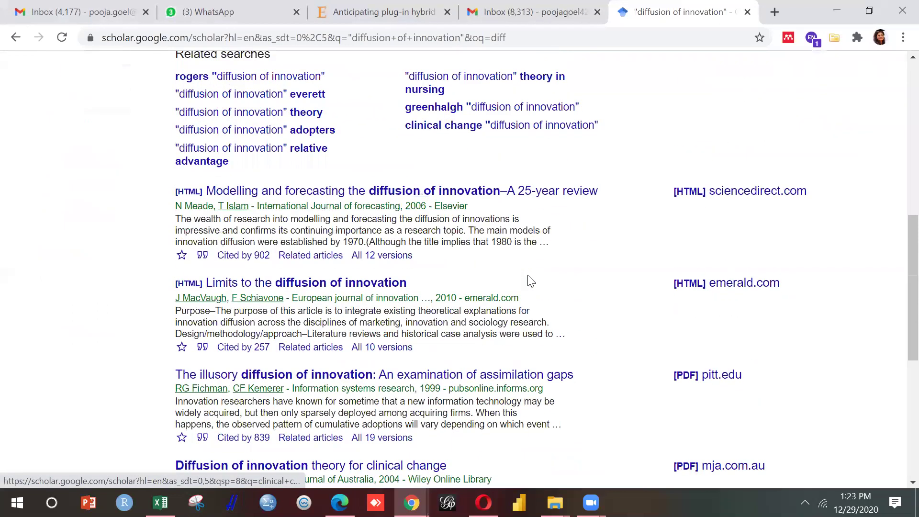
pyautogui.scroll(-1, 528, 276)
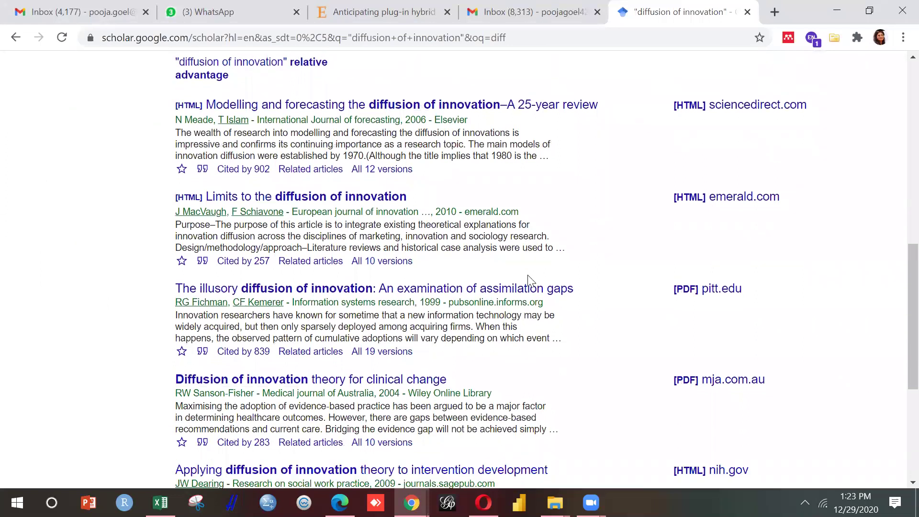
pyautogui.scroll(2, 528, 281)
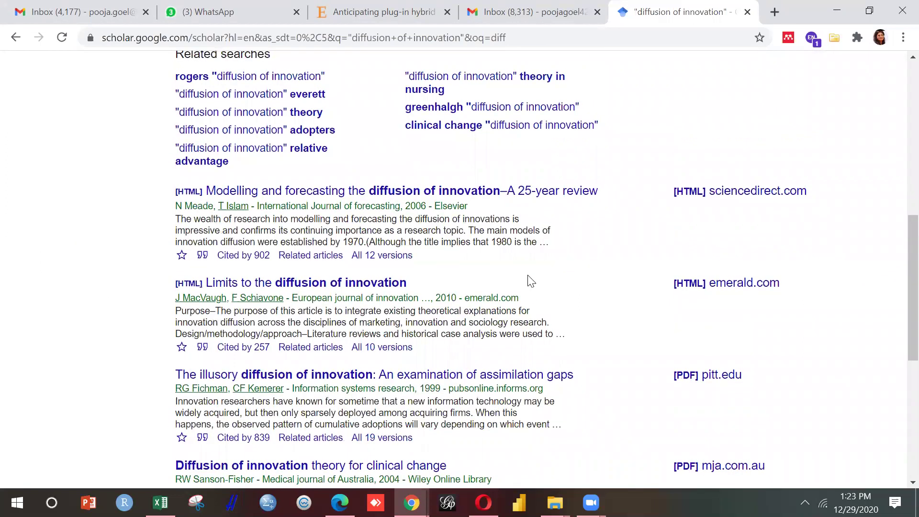
pyautogui.scroll(1, 529, 278)
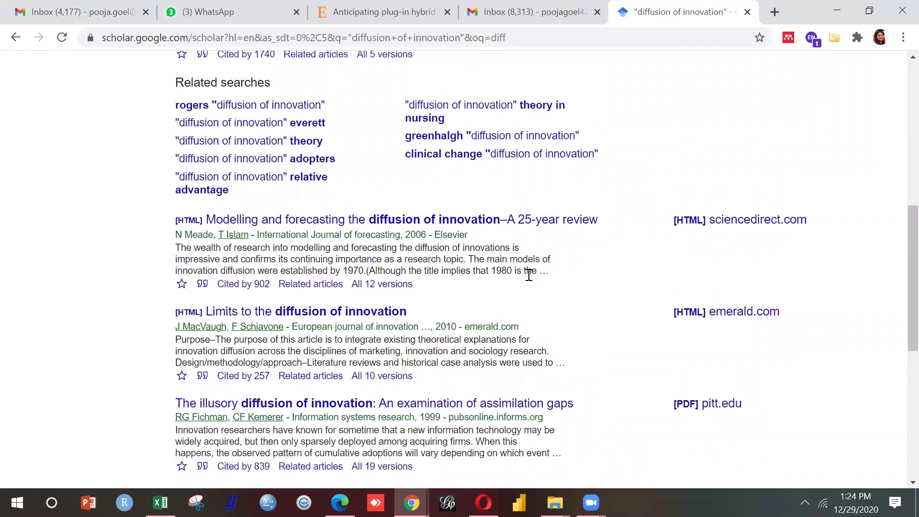
pyautogui.click(372, 221)
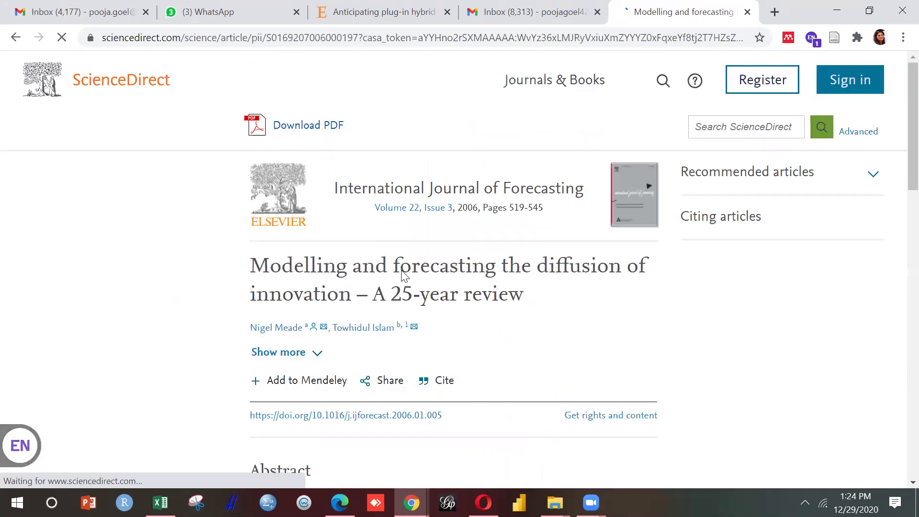
# Examine the abstract, keywords and start of the introduction on the 25-year review article's ScienceDirect page.
pyautogui.scroll(-1, 558, 373)
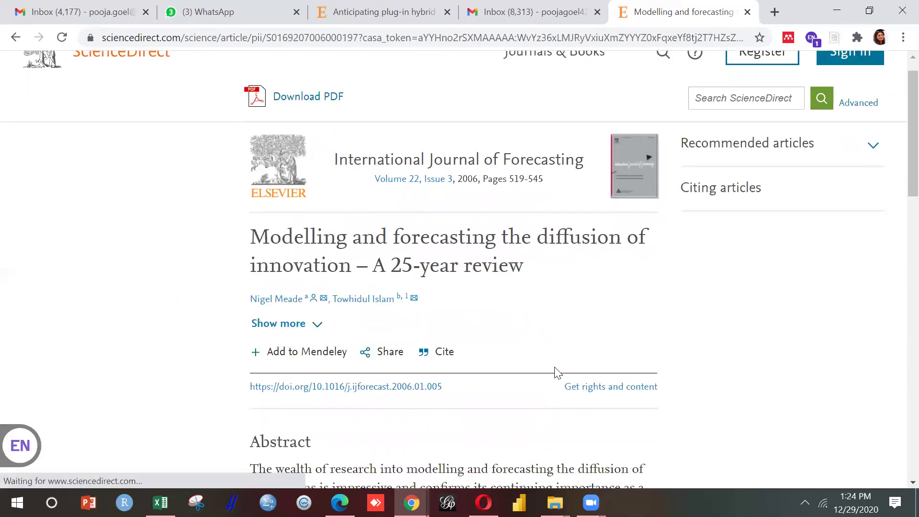
pyautogui.scroll(-2, 557, 373)
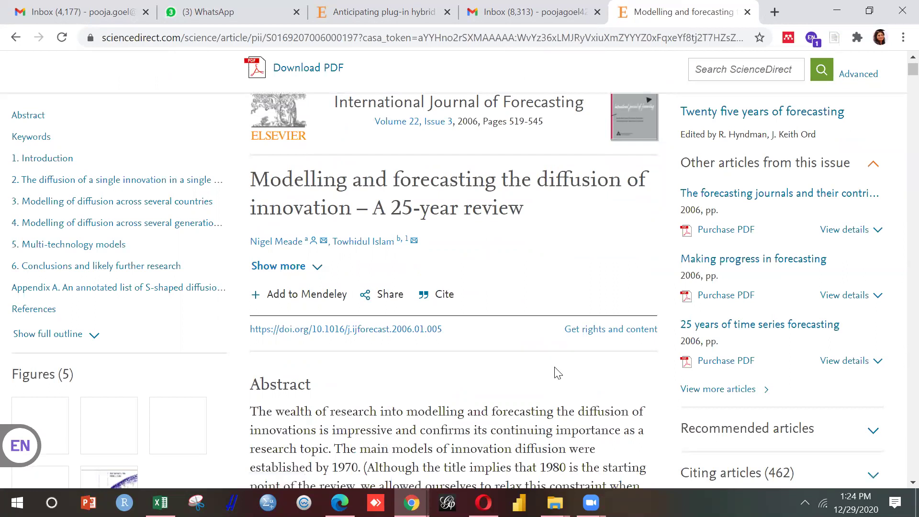
pyautogui.scroll(-7, 898, 479)
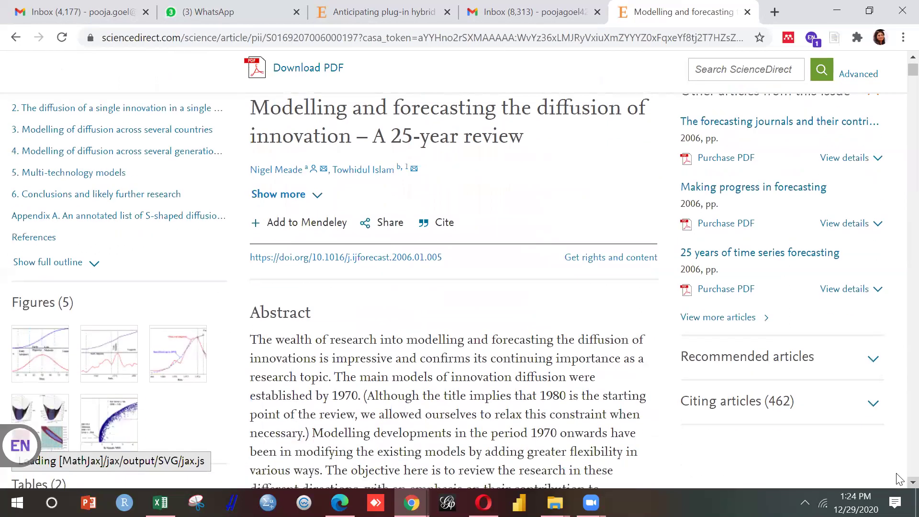
pyautogui.scroll(-7, 899, 478)
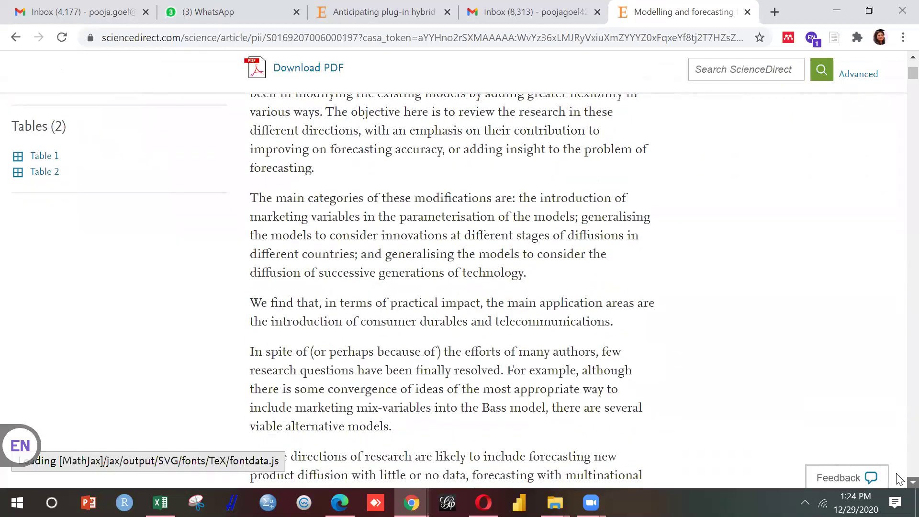
pyautogui.scroll(-1, 899, 479)
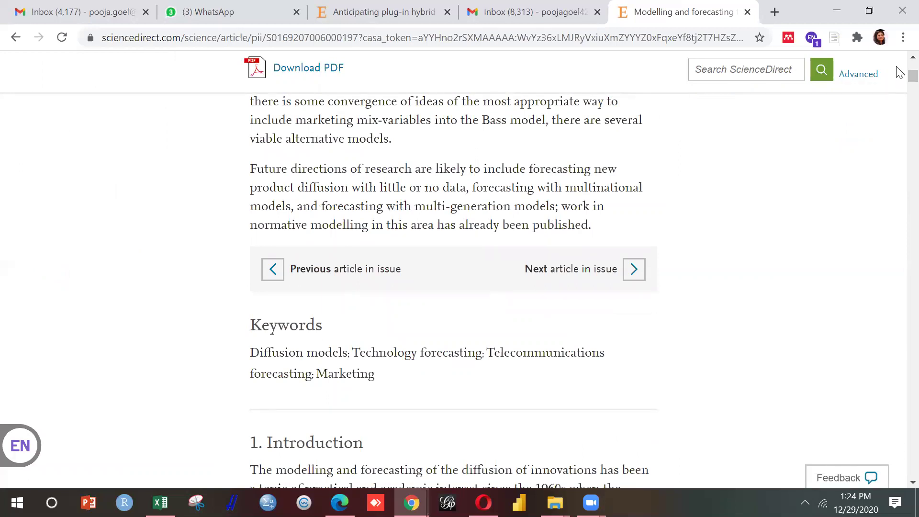
pyautogui.scroll(8, 899, 73)
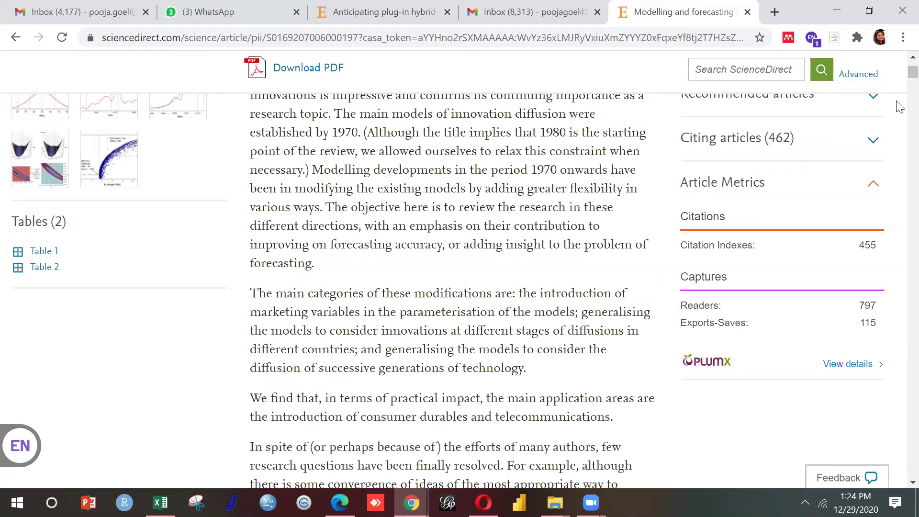
pyautogui.scroll(-10, 899, 106)
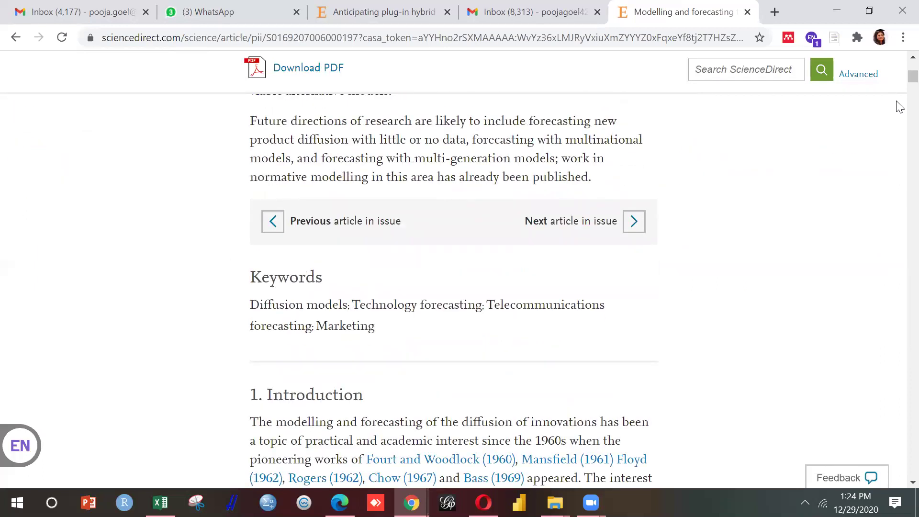
pyautogui.scroll(10, 899, 107)
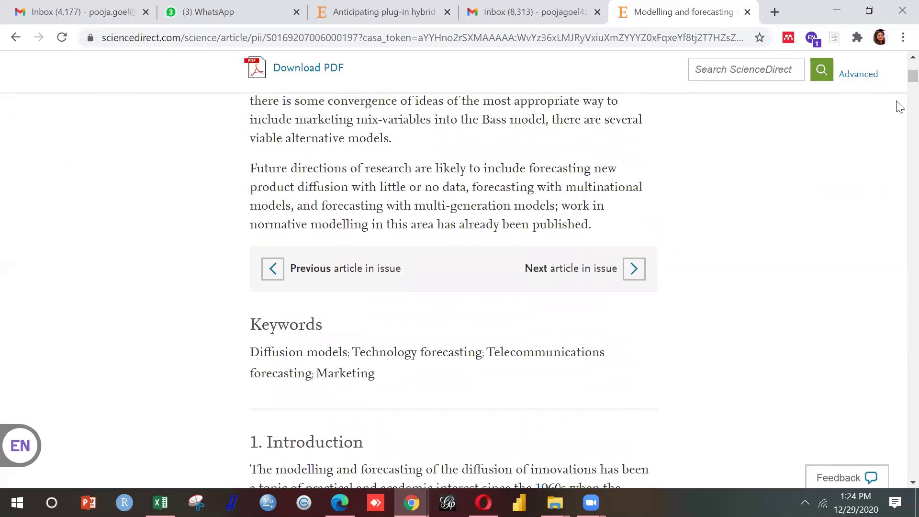
pyautogui.scroll(4, 897, 101)
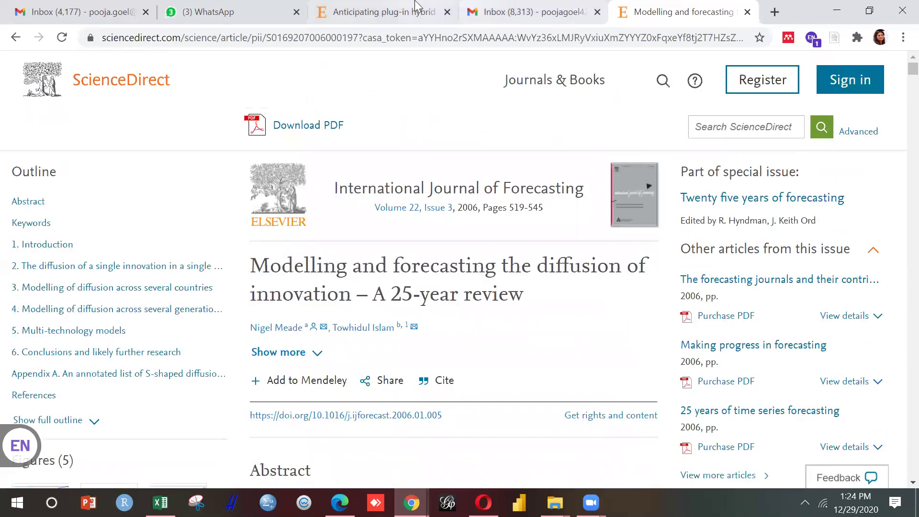
# Return to the Scholar results and open the article "Diffusion of innovation theory for clinical change".
pyautogui.click(15, 36)
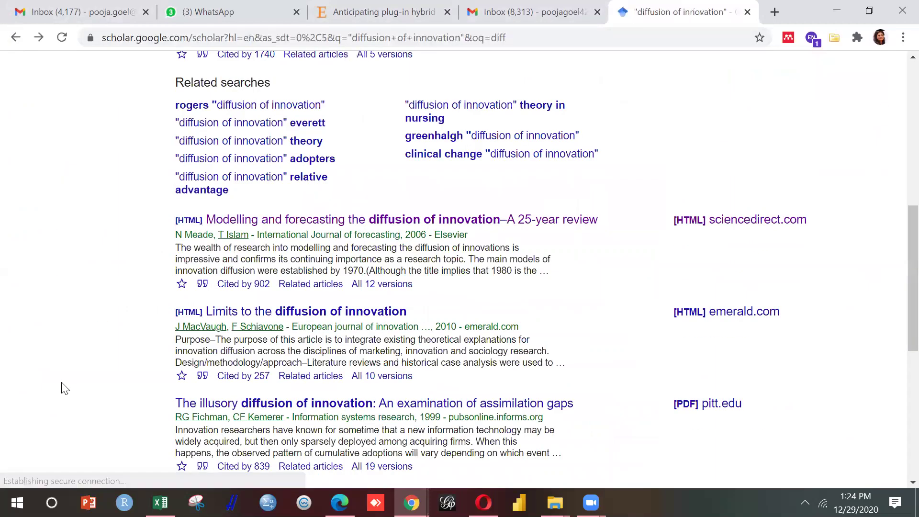
pyautogui.scroll(-1, 61, 385)
pyautogui.scroll(-4, 61, 385)
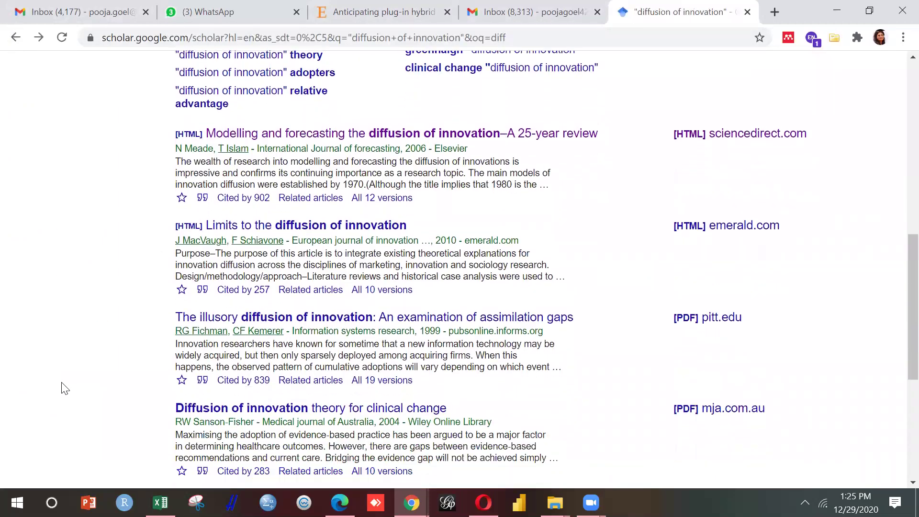
pyautogui.click(338, 236)
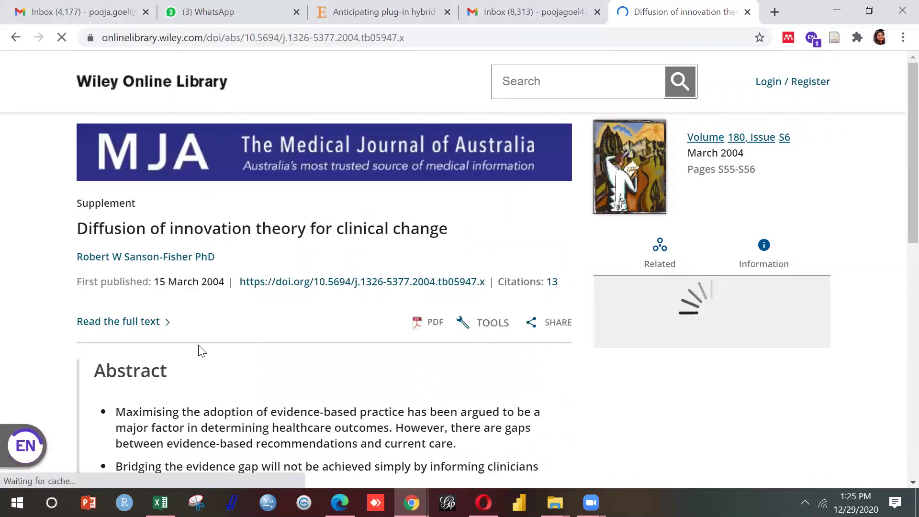
# Review the abstract and keywords of the clinical change article and go back to the Scholar results list.
pyautogui.scroll(-4, 200, 348)
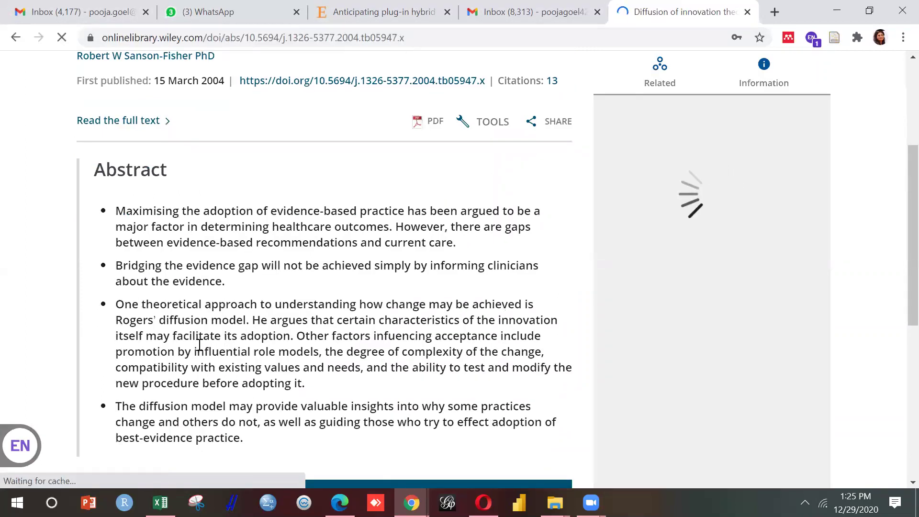
pyautogui.scroll(-2, 199, 345)
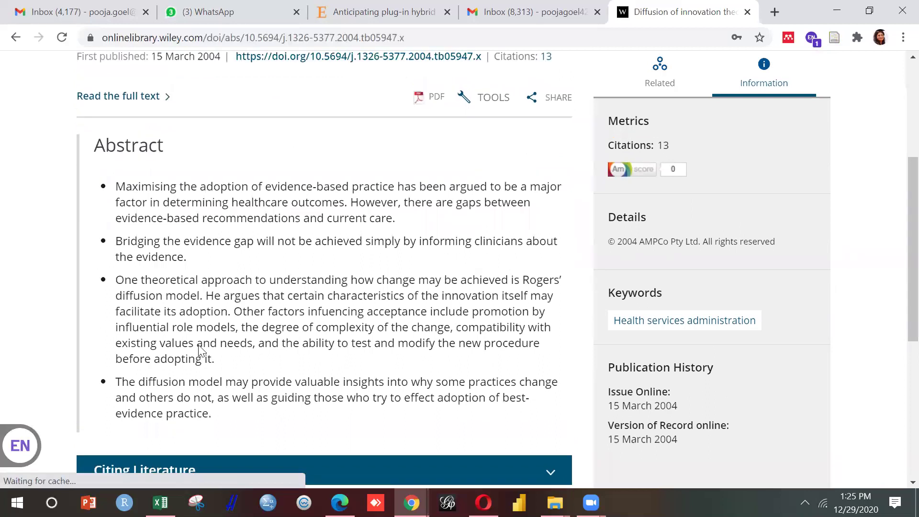
pyautogui.scroll(-5, 199, 351)
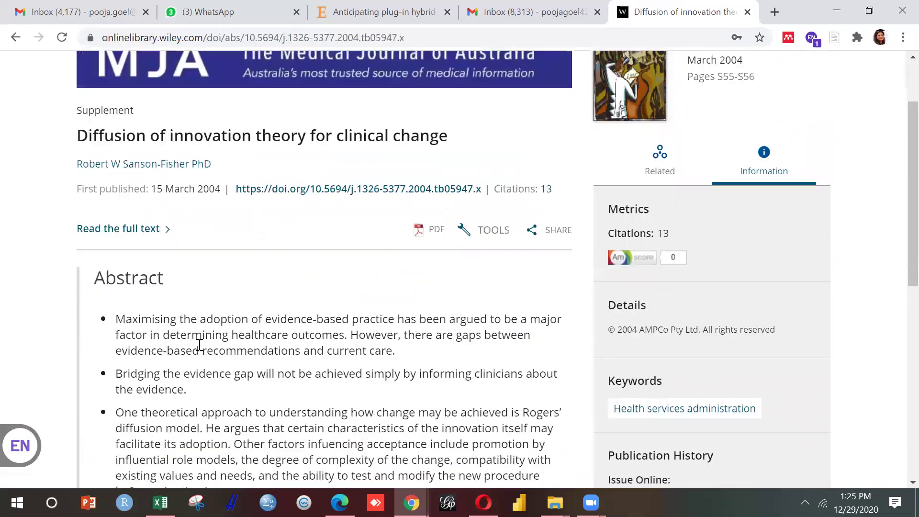
pyautogui.scroll(6, 200, 344)
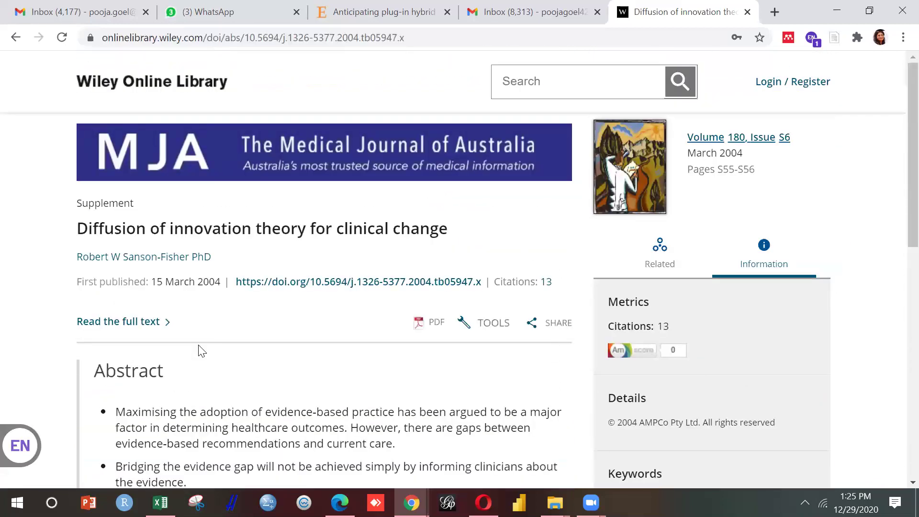
pyautogui.click(16, 37)
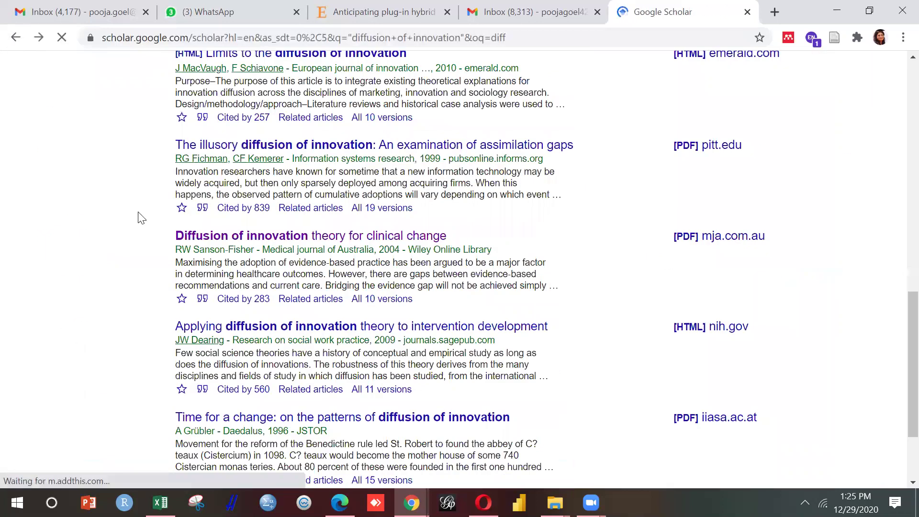
pyautogui.scroll(3, 90, 262)
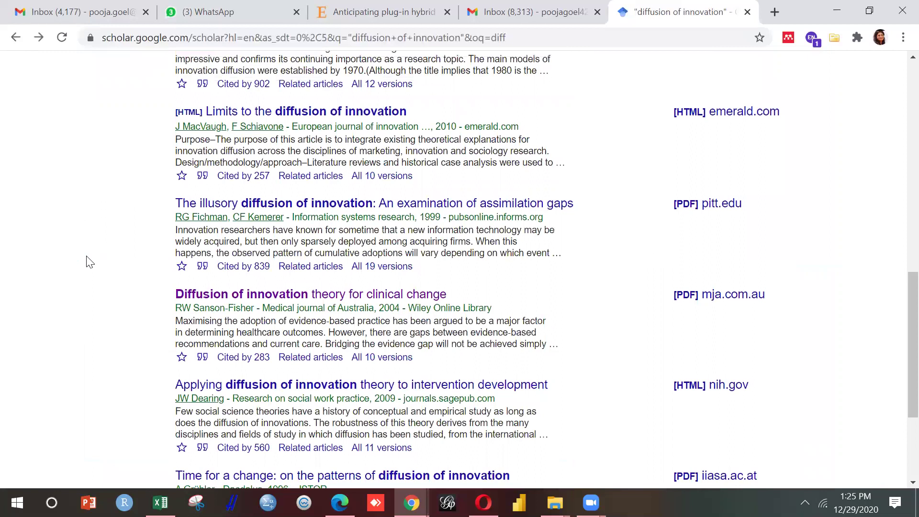
pyautogui.scroll(2, 90, 262)
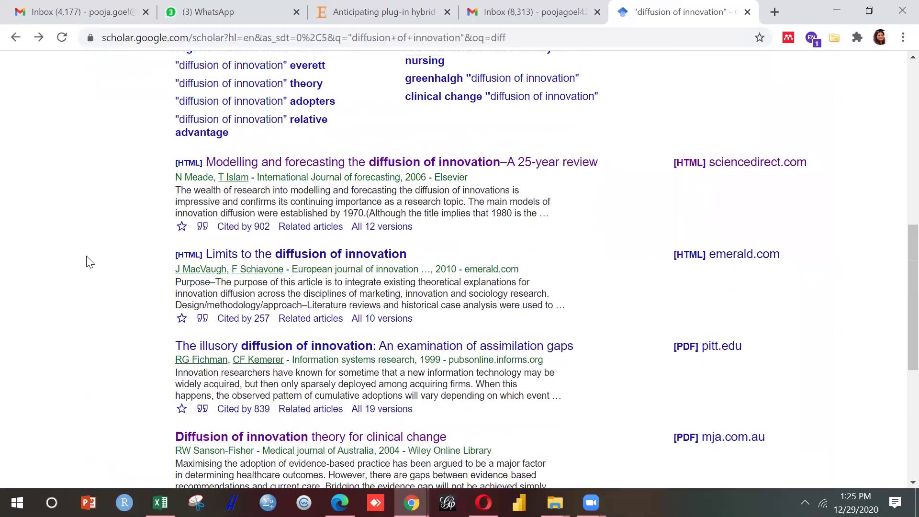
# Open the article "Limits to the diffusion of innovation", dismiss the cookie notice and review its abstract and keywords.
pyautogui.click(307, 260)
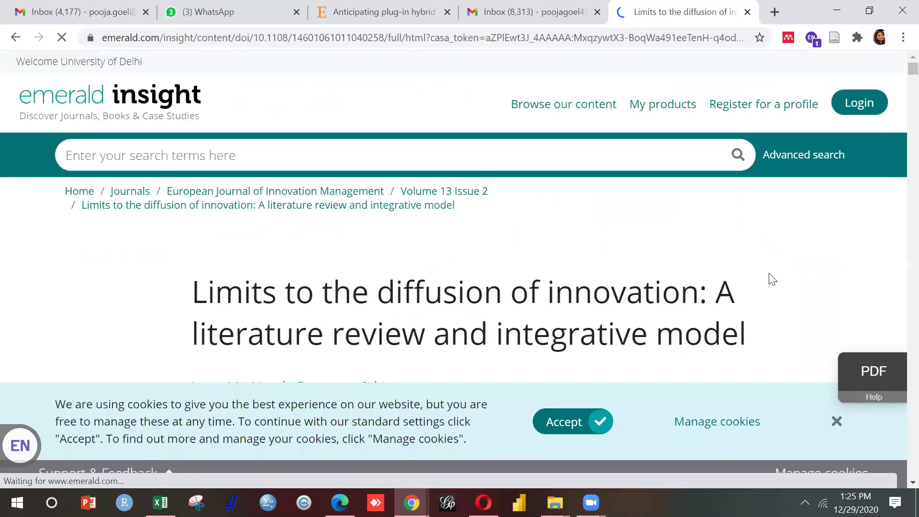
pyautogui.click(838, 418)
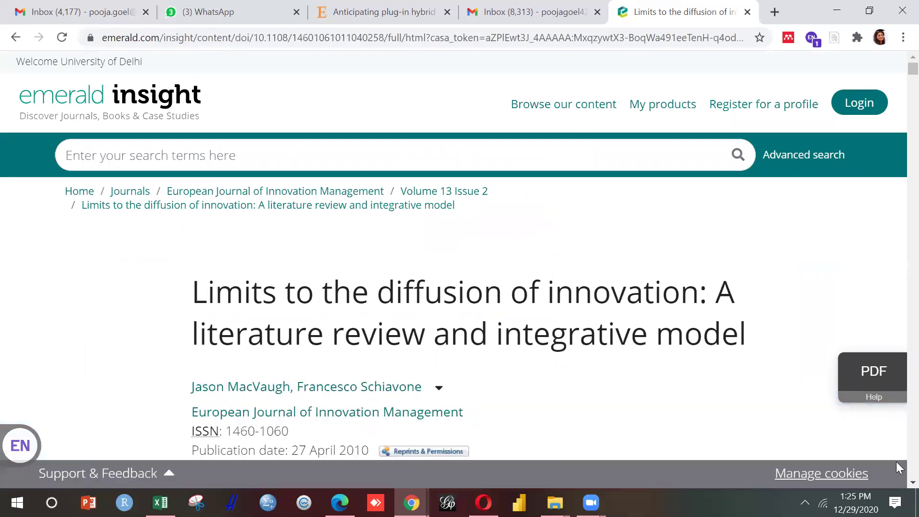
pyautogui.scroll(-5, 896, 461)
pyautogui.scroll(-10, 896, 461)
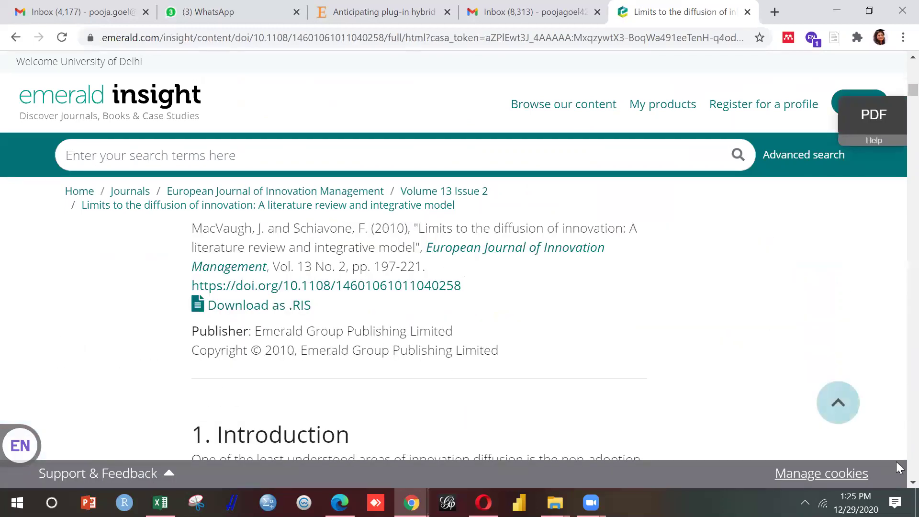
pyautogui.scroll(2, 896, 462)
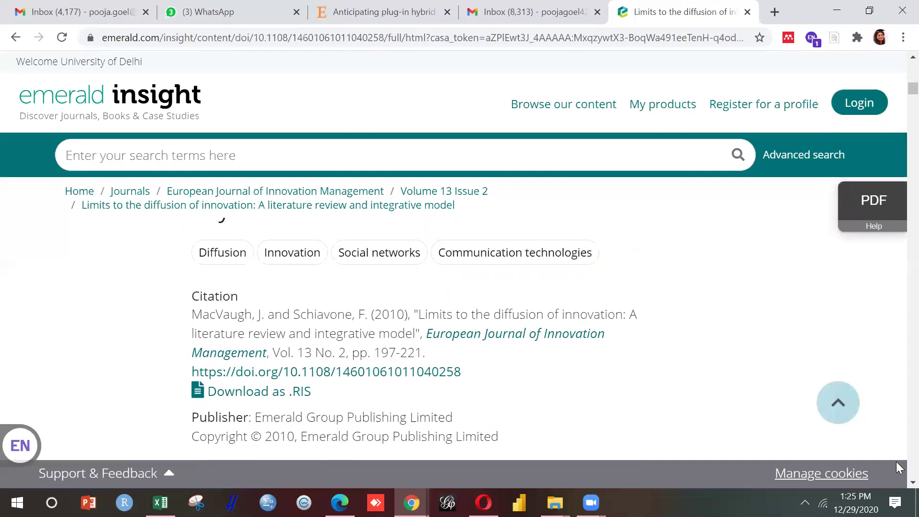
pyautogui.scroll(1, 896, 461)
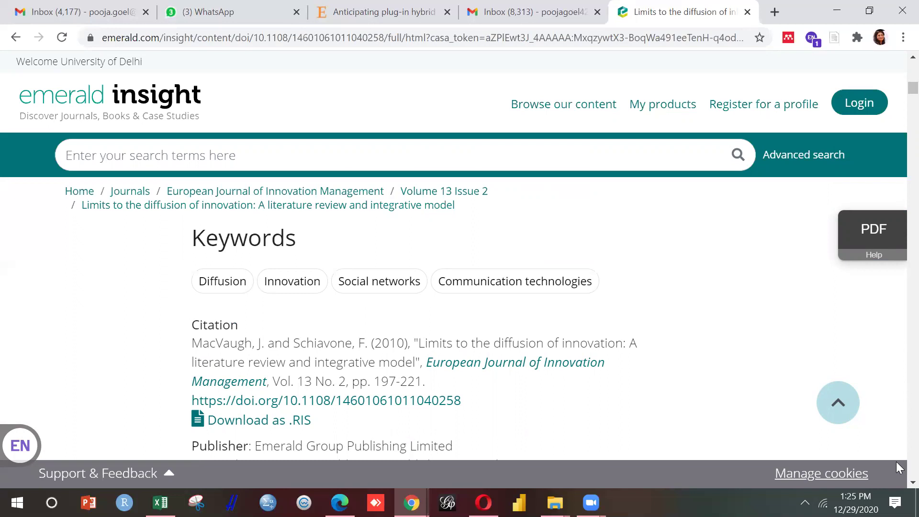
pyautogui.scroll(10, 896, 462)
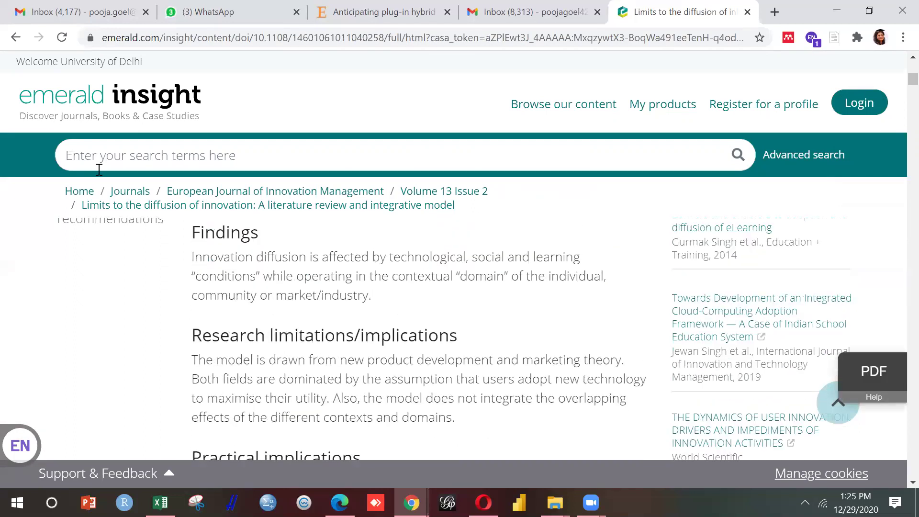
# Return to the Scholar results and open "Individual and cultural factors affecting diffusion of innovation" from results page 3.
pyautogui.click(17, 38)
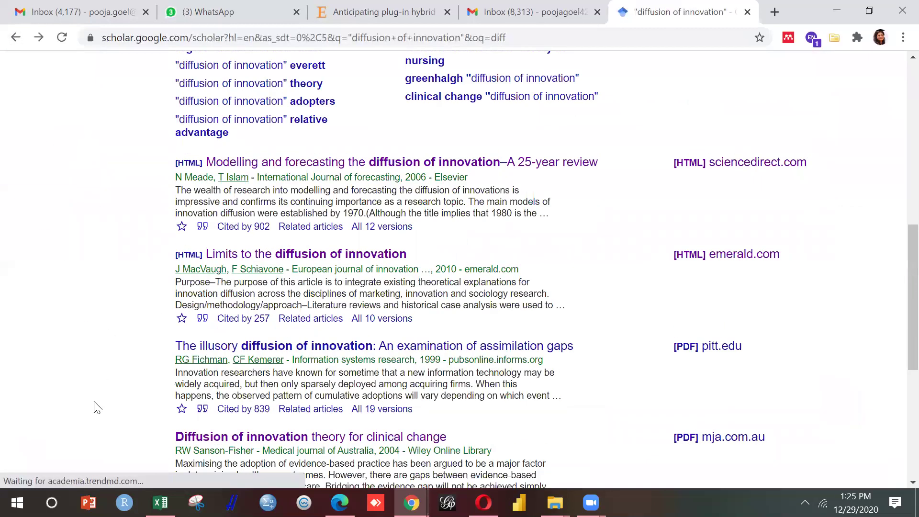
pyautogui.scroll(-6, 94, 408)
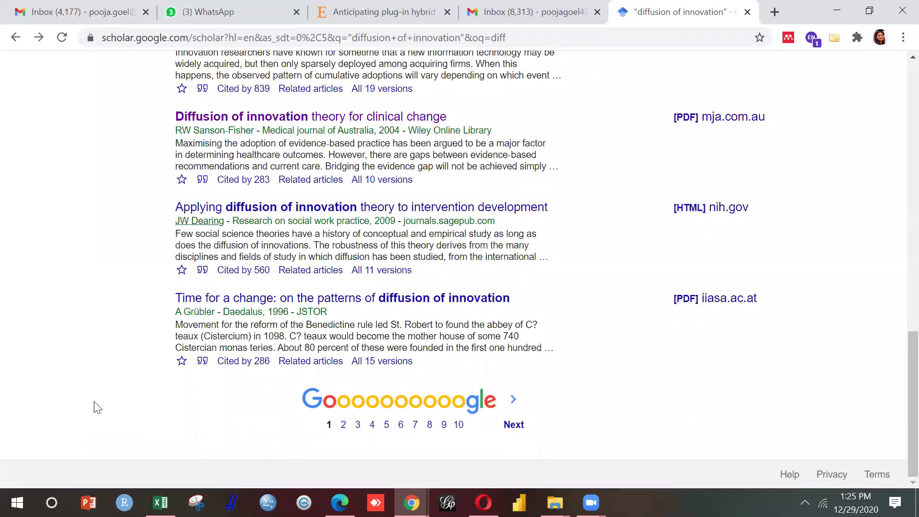
pyautogui.click(354, 410)
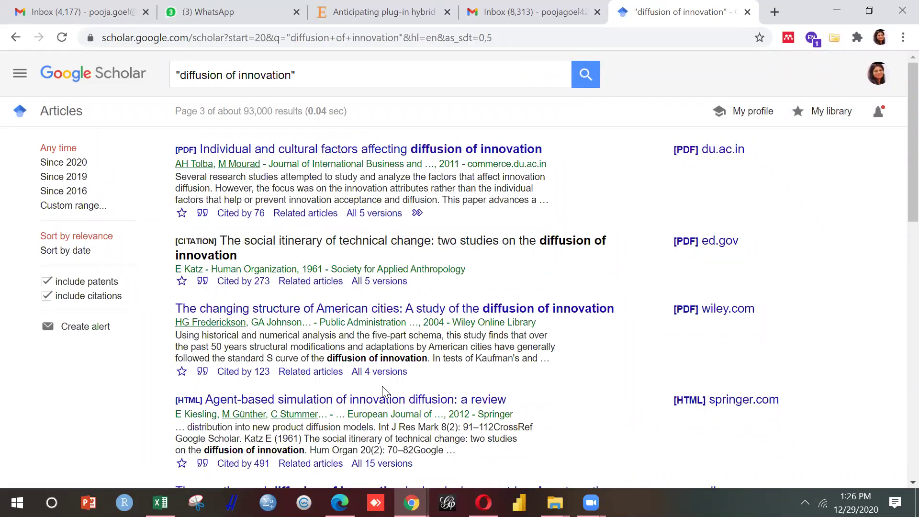
pyautogui.click(452, 149)
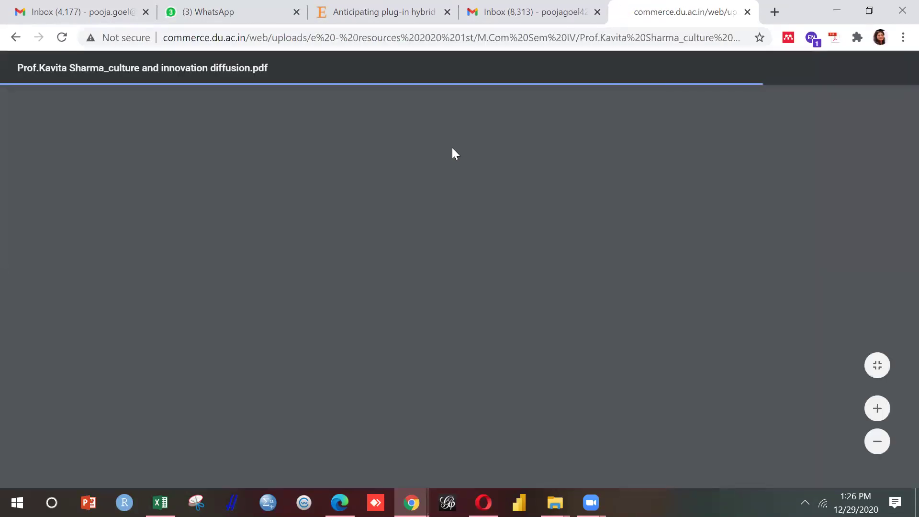
# Examine the abstract and keywords on the first page of the individual and cultural factors PDF.
pyautogui.scroll(-8, 452, 148)
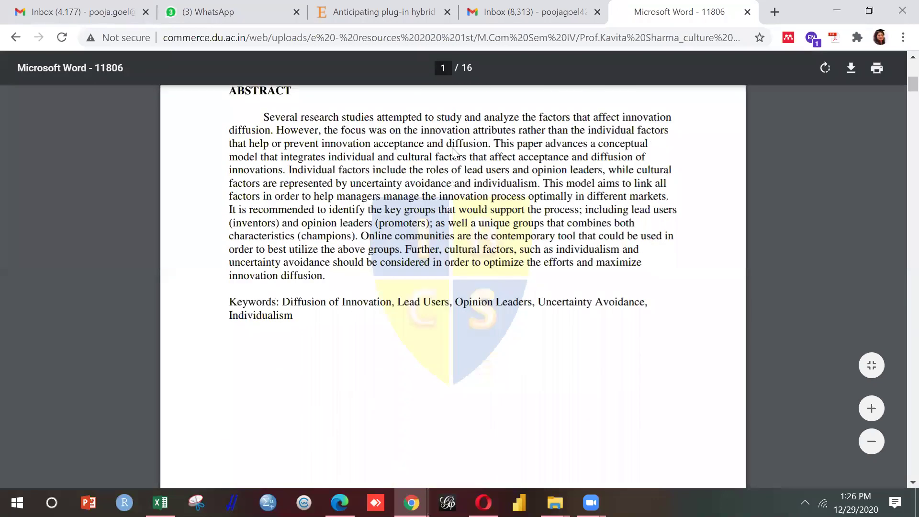
pyautogui.scroll(3, 452, 148)
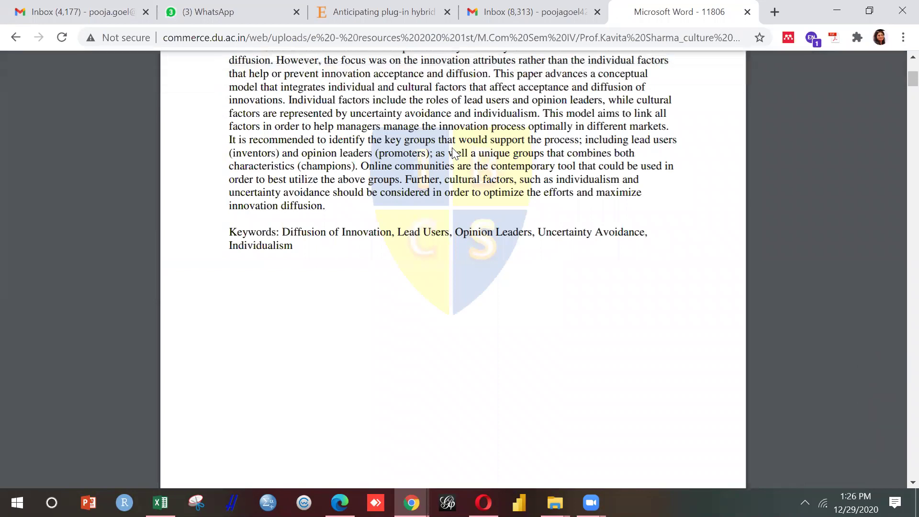
pyautogui.scroll(1, 455, 154)
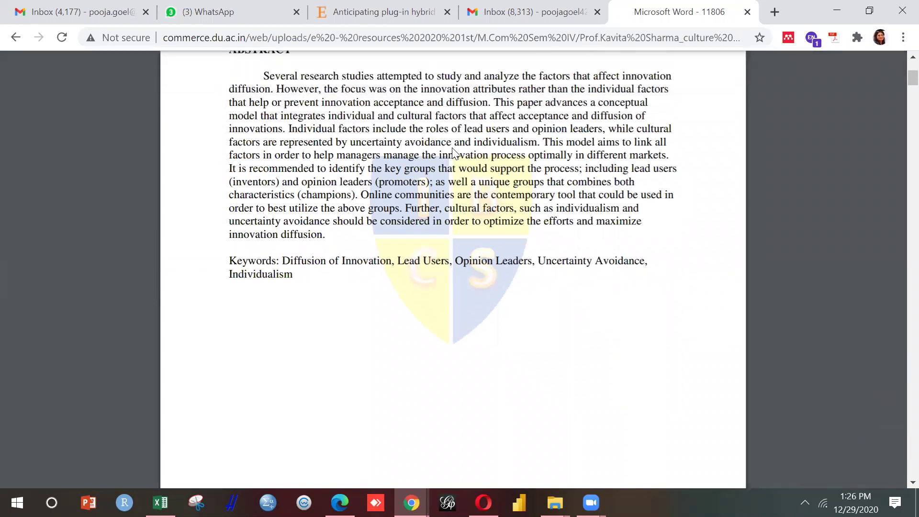
pyautogui.scroll(1, 453, 154)
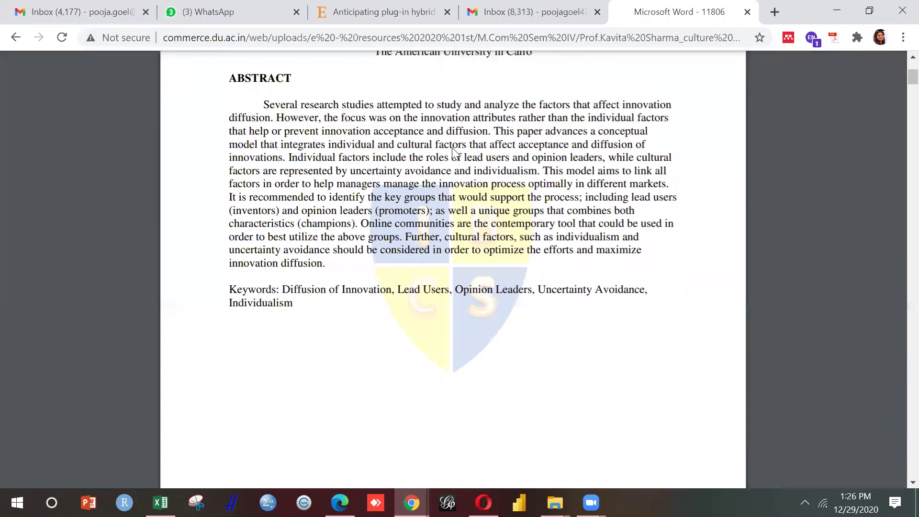
pyautogui.scroll(1, 455, 153)
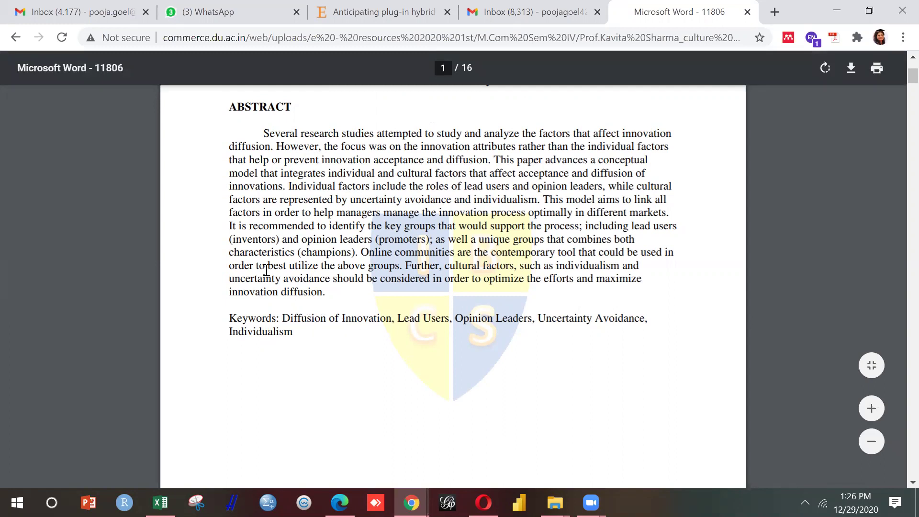
# Go back to the Scholar results and replace the query with the suggested search "anthropomorphism in tourism".
pyautogui.click(16, 38)
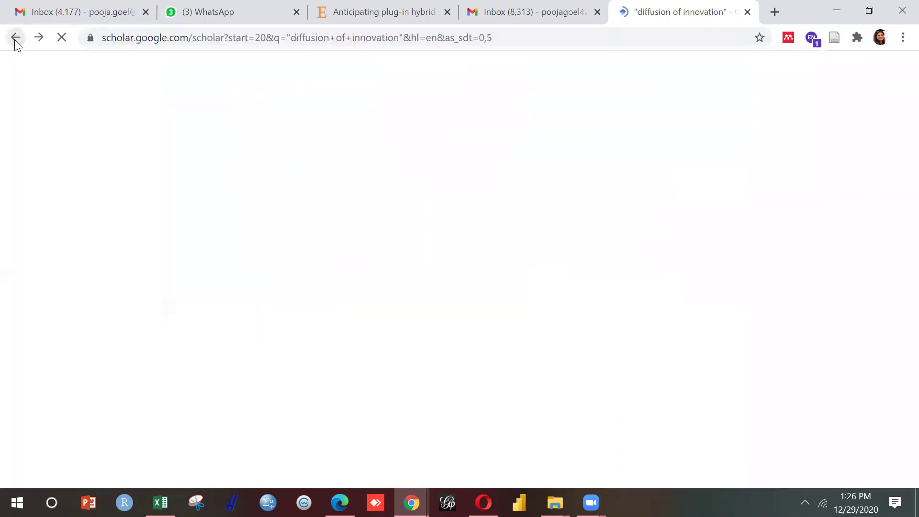
pyautogui.click(305, 75)
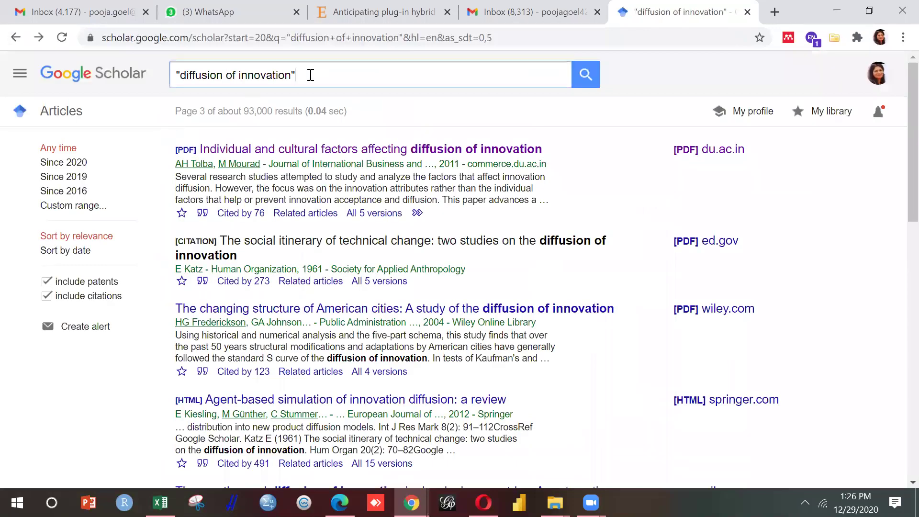
pyautogui.press('BackSpace')
pyautogui.press('BackSpace')
pyautogui.press('BackSpace')
pyautogui.press('BackSpace')
pyautogui.press('BackSpace')
pyautogui.press('BackSpace')
pyautogui.press('BackSpace')
pyautogui.press('BackSpace')
pyautogui.press('BackSpace')
pyautogui.press('BackSpace')
pyautogui.press('BackSpace')
pyautogui.press('BackSpace')
pyautogui.press('BackSpace')
pyautogui.press('BackSpace')
pyautogui.press('BackSpace')
pyautogui.press('BackSpace')
pyautogui.press('BackSpace')
pyautogui.press('BackSpace')
pyautogui.press('BackSpace')
pyautogui.press('BackSpace')
pyautogui.press('BackSpace')
pyautogui.press('BackSpace')
pyautogui.press('BackSpace')
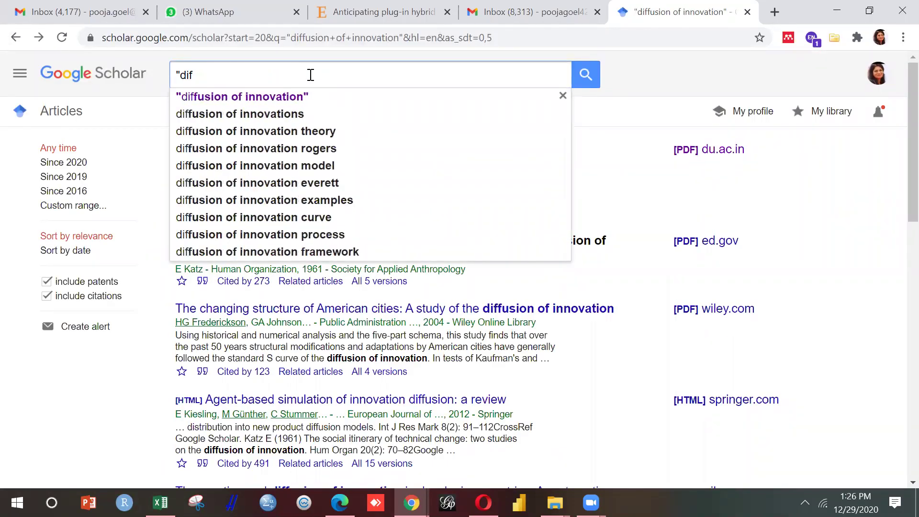
pyautogui.write('anthro')
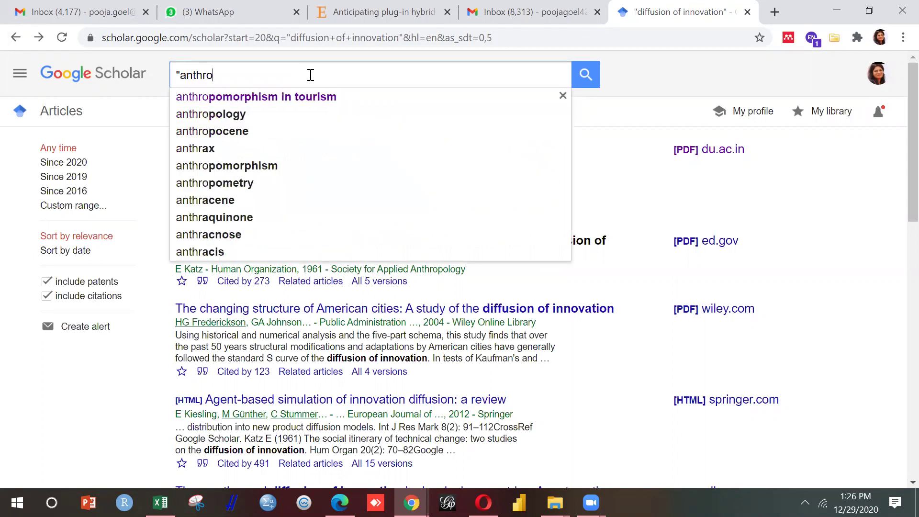
pyautogui.click(305, 99)
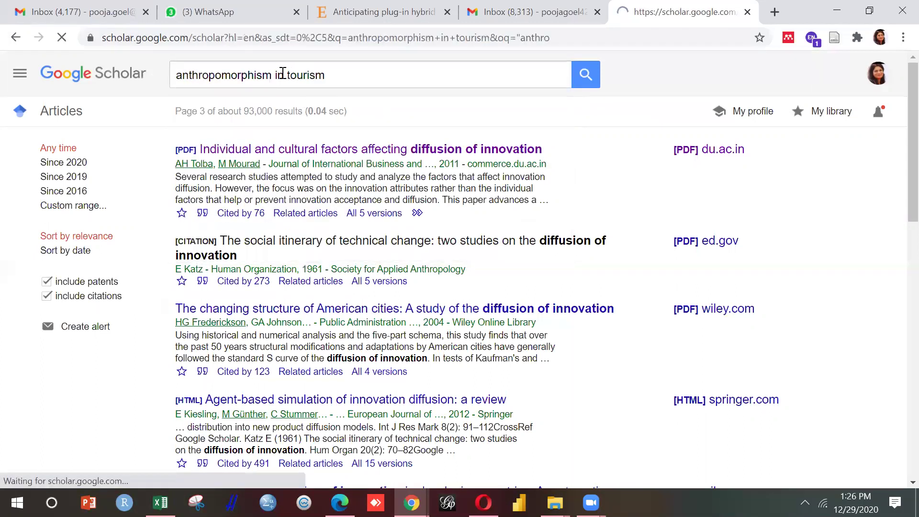
# Shorten the Scholar query to "anthropomorphism" and run the search.
pyautogui.click(328, 78)
pyautogui.press('BackSpace')
pyautogui.press('BackSpace')
pyautogui.press('BackSpace')
pyautogui.press('BackSpace')
pyautogui.press('BackSpace')
pyautogui.press('BackSpace')
pyautogui.press('BackSpace')
pyautogui.press('BackSpace')
pyautogui.press('BackSpace')
pyautogui.press('BackSpace')
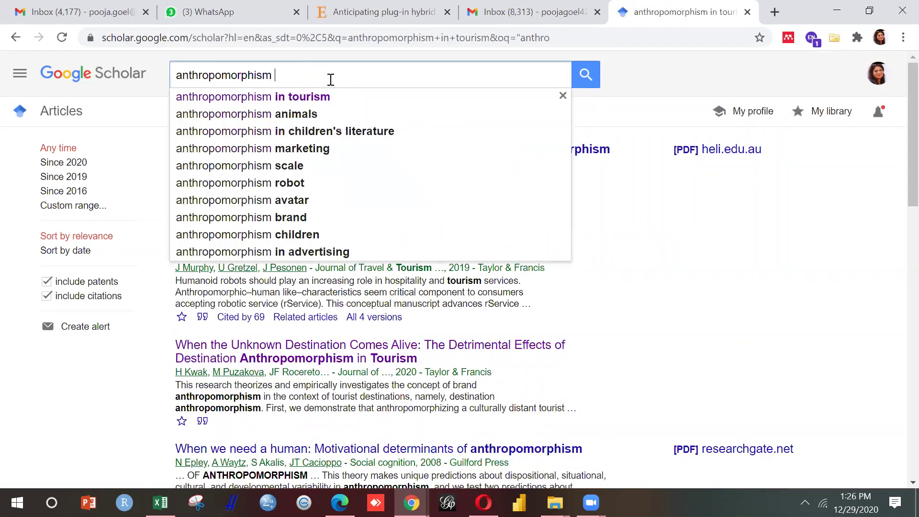
pyautogui.press('Return')
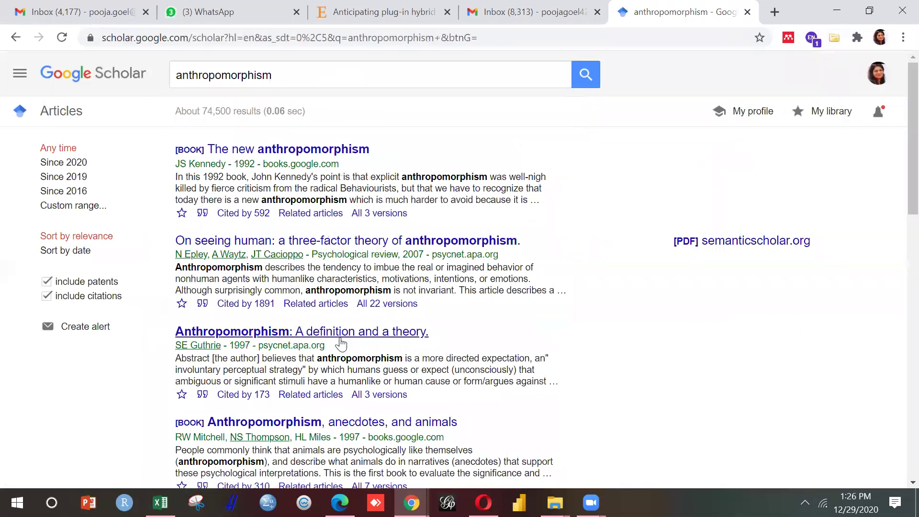
# Open the article "On seeing human: a three-factor theory of anthropomorphism" and check its APA PsycNet page for an abstract and keywords.
pyautogui.click(293, 247)
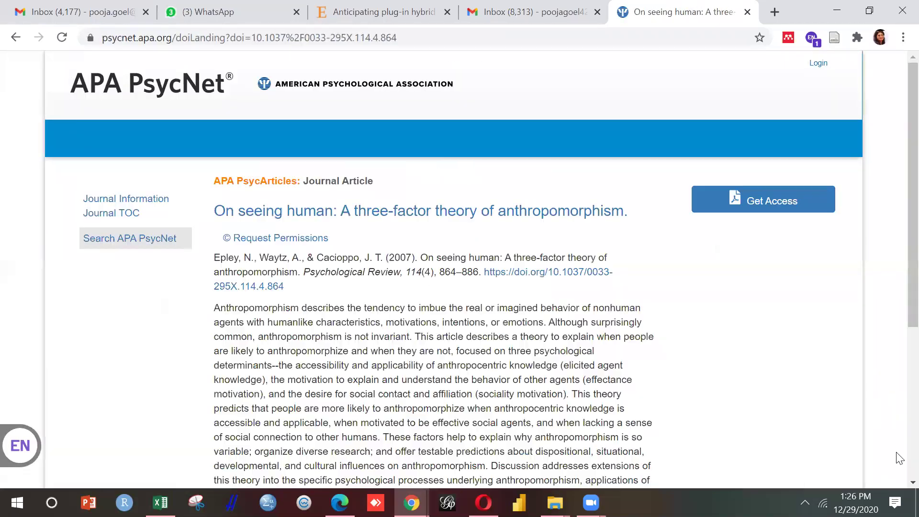
pyautogui.scroll(-5, 899, 458)
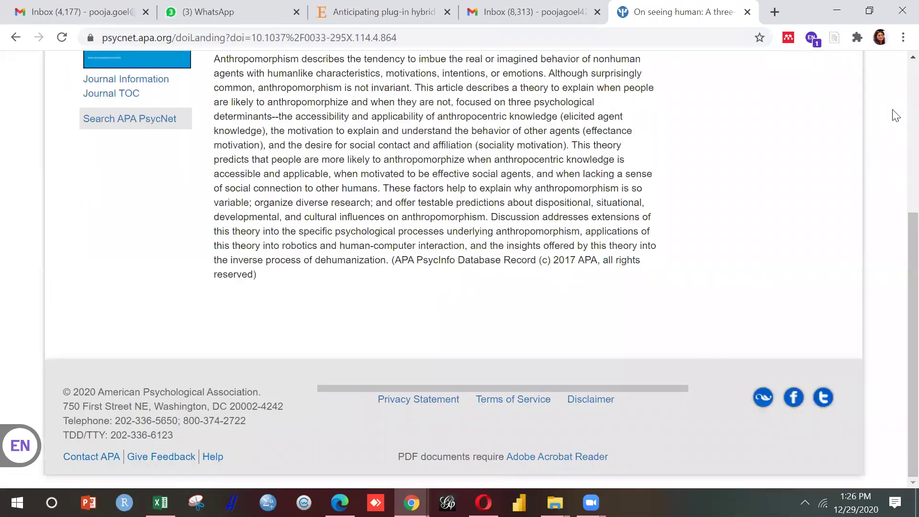
pyautogui.scroll(5, 898, 92)
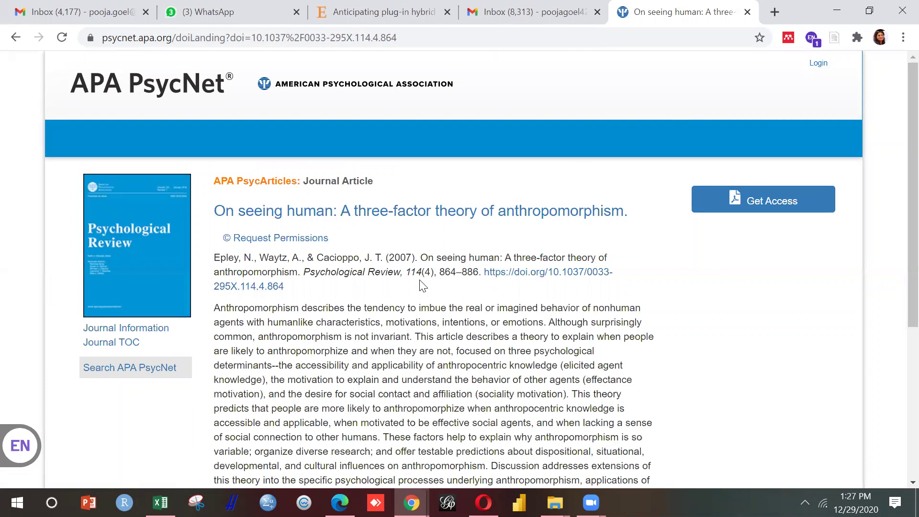
pyautogui.scroll(-1, 421, 280)
pyautogui.scroll(-4, 421, 280)
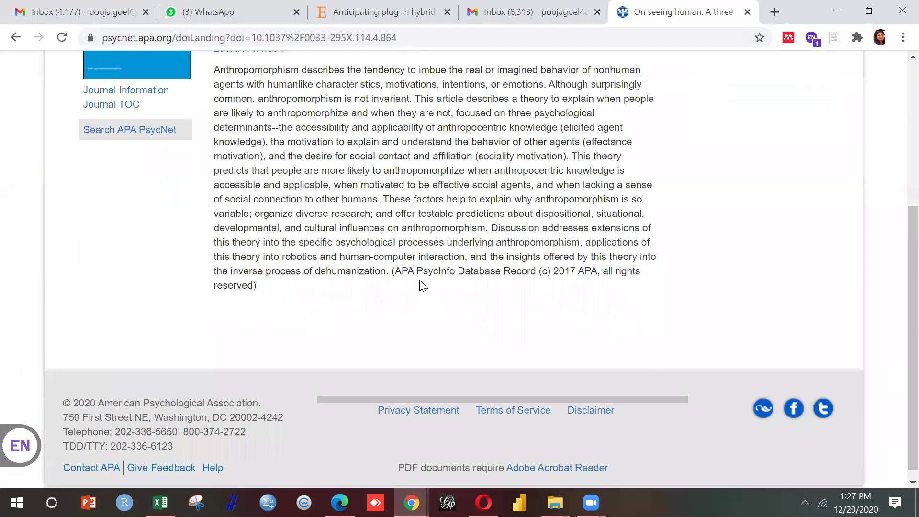
pyautogui.scroll(5, 420, 283)
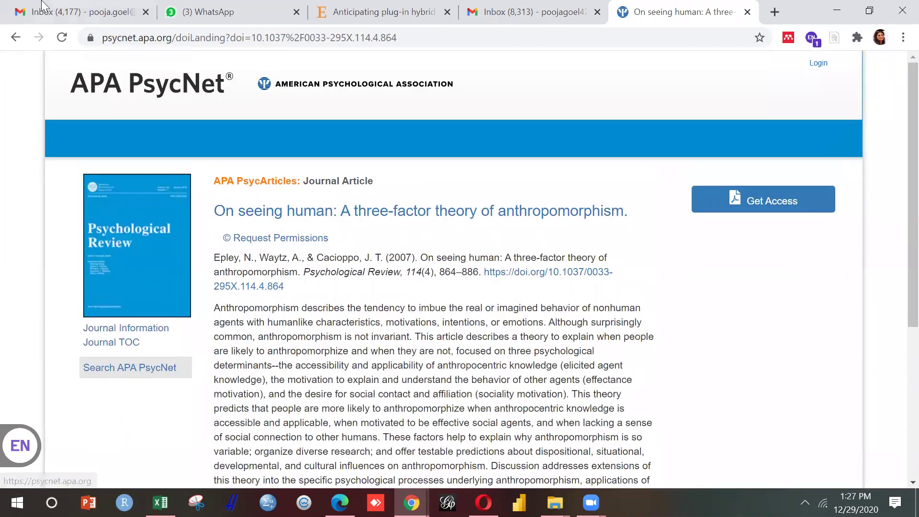
# Return to the anthropomorphism results and open the article "Anthropomorphism and the social robot".
pyautogui.click(15, 36)
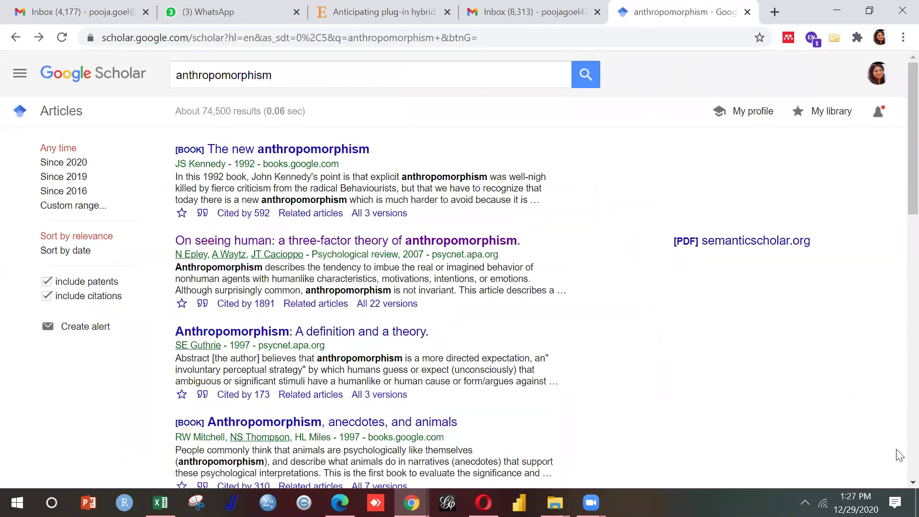
pyautogui.scroll(-8, 899, 455)
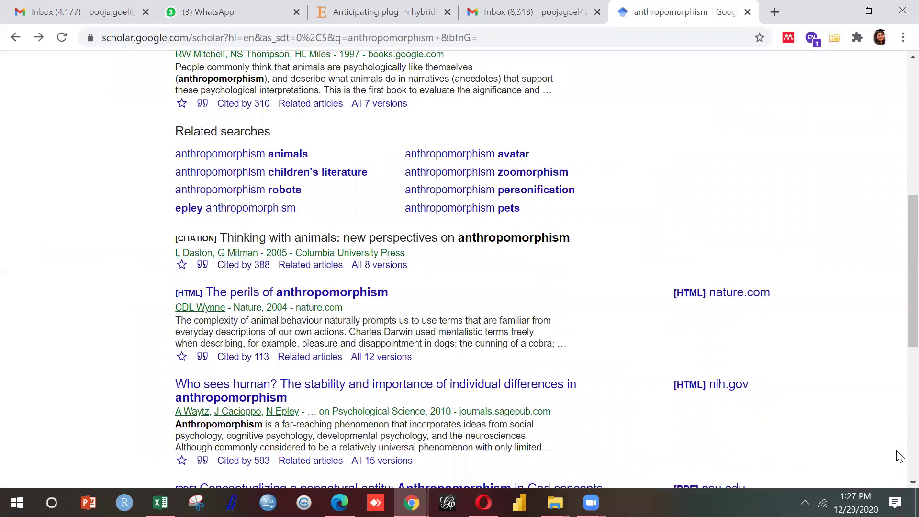
pyautogui.scroll(-8, 899, 455)
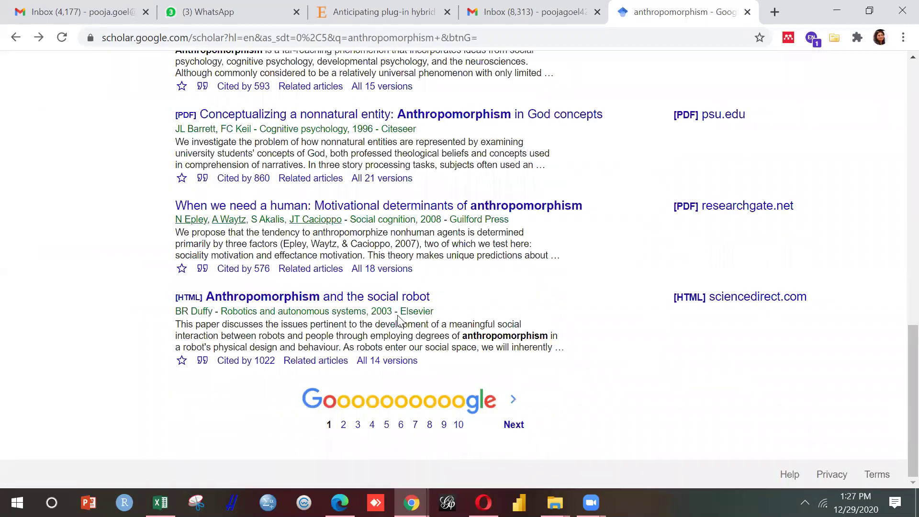
pyautogui.click(339, 299)
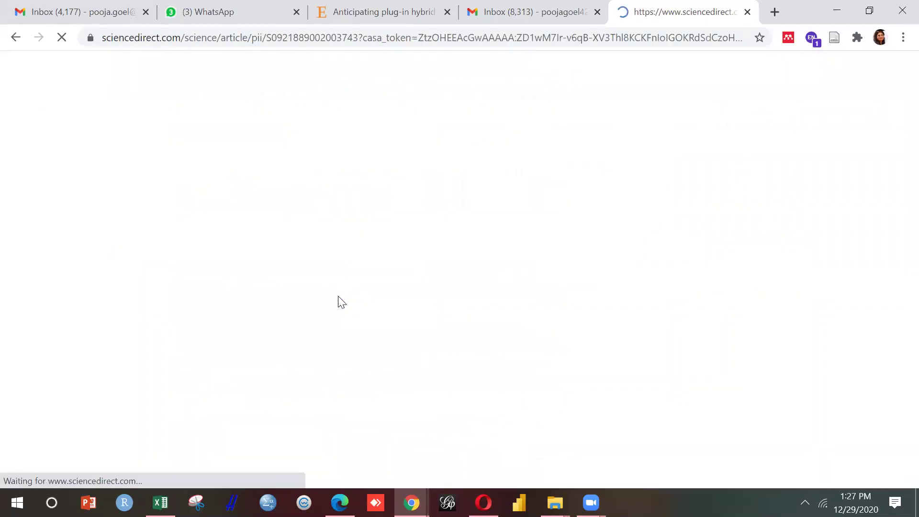
# Review the abstract and keywords of the social robot article on its ScienceDirect page.
pyautogui.scroll(-1, 342, 301)
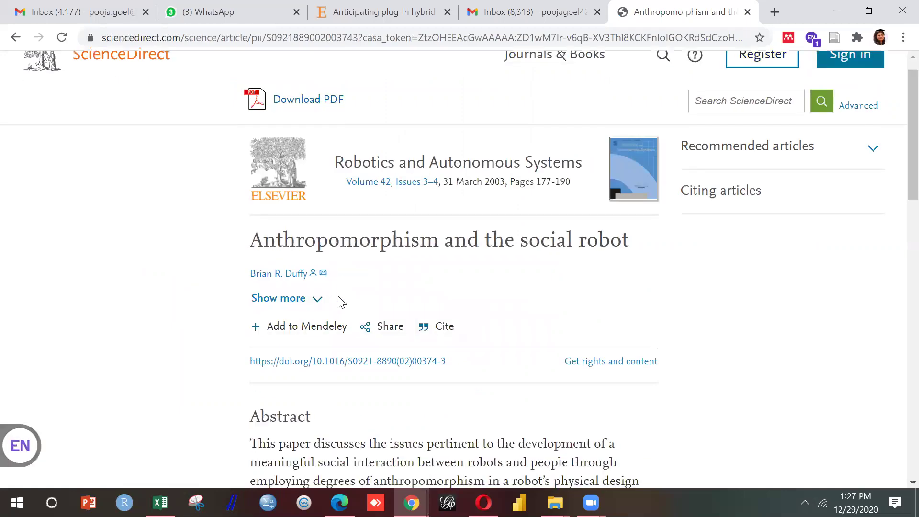
pyautogui.scroll(-7, 339, 301)
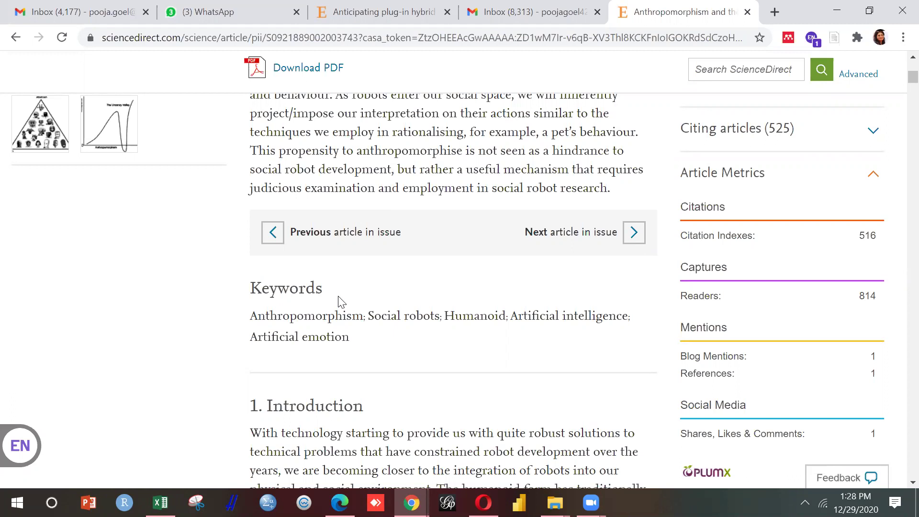
pyautogui.scroll(6, 340, 302)
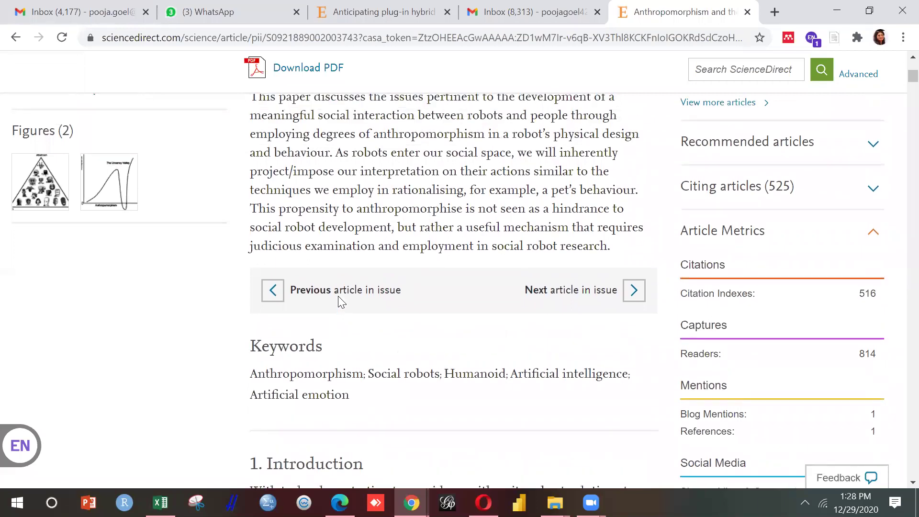
pyautogui.scroll(3, 340, 302)
pyautogui.scroll(-2, 339, 294)
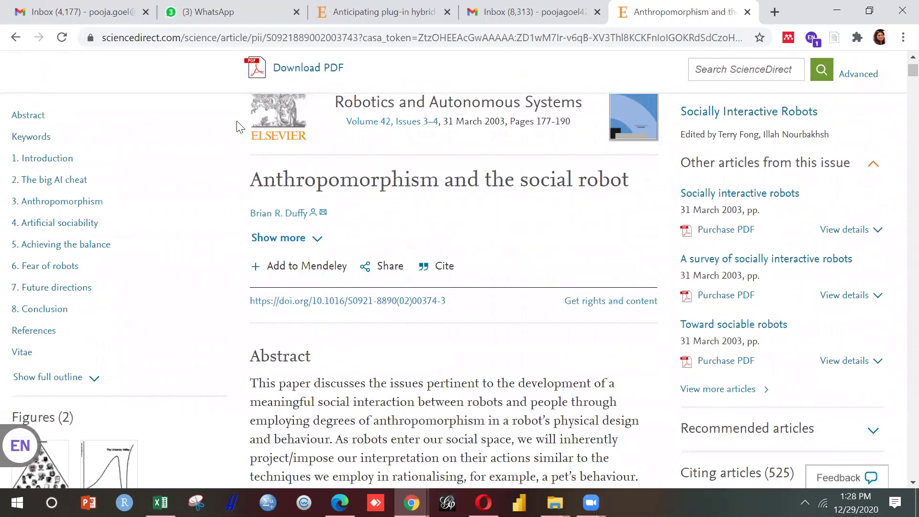
pyautogui.click(229, 18)
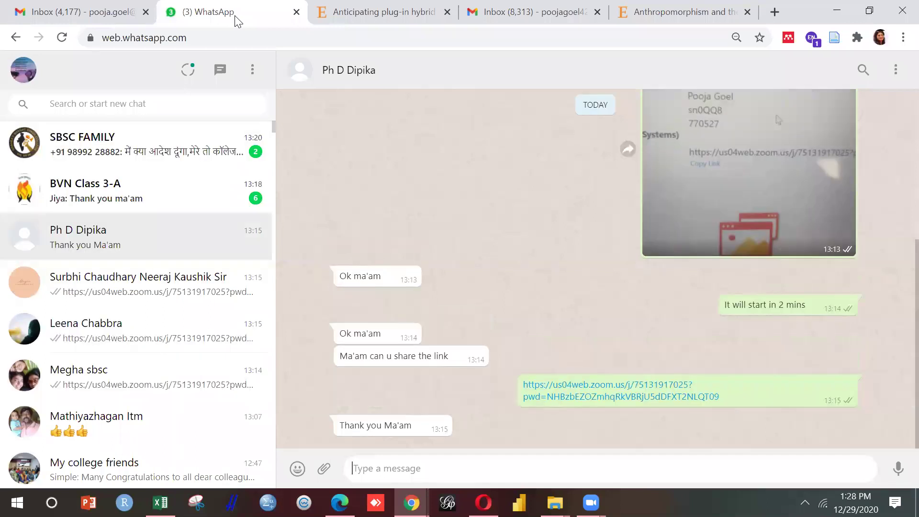
pyautogui.click(338, 23)
pyautogui.click(486, 19)
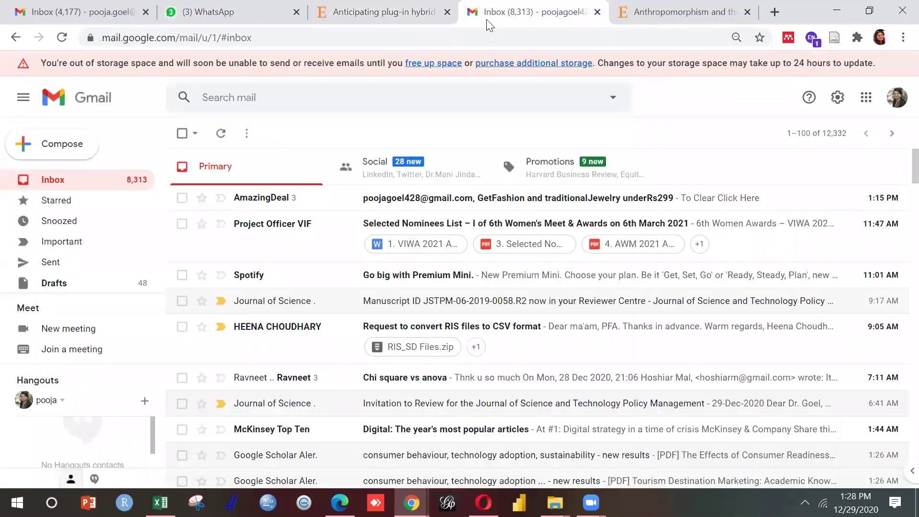
pyautogui.click(400, 12)
pyautogui.click(489, 12)
pyautogui.click(374, 14)
pyautogui.click(478, 17)
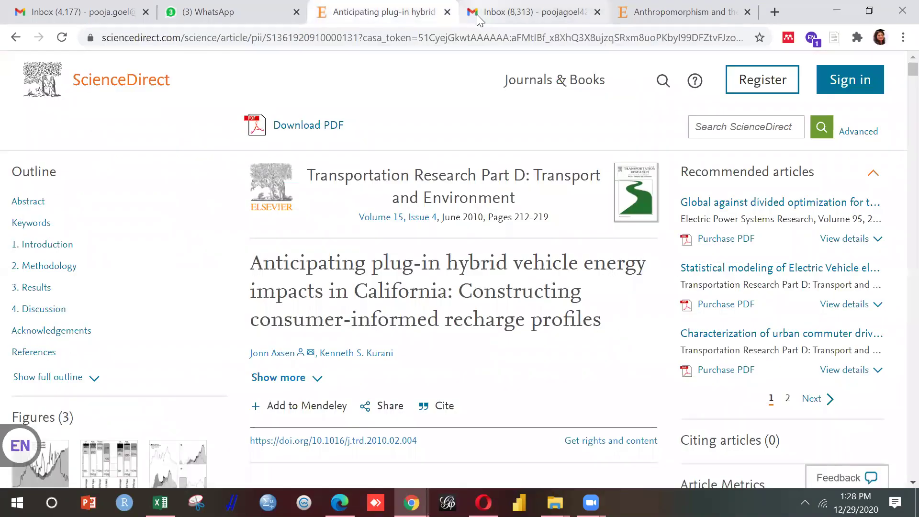
pyautogui.click(400, 21)
pyautogui.click(515, 20)
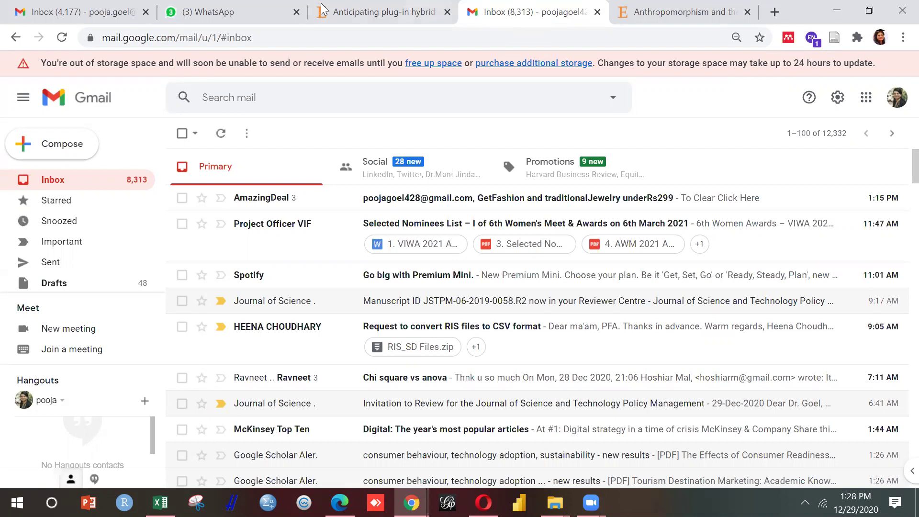
pyautogui.click(210, 20)
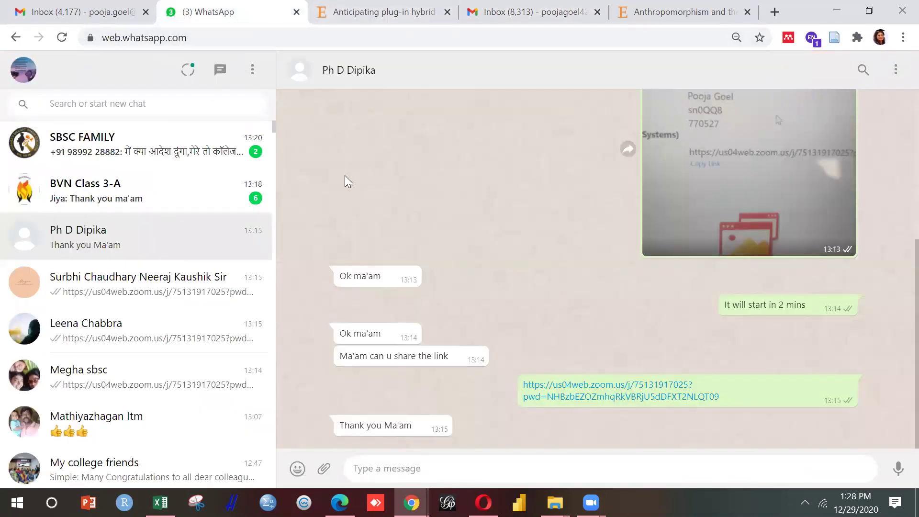
pyautogui.click(527, 12)
pyautogui.click(693, 14)
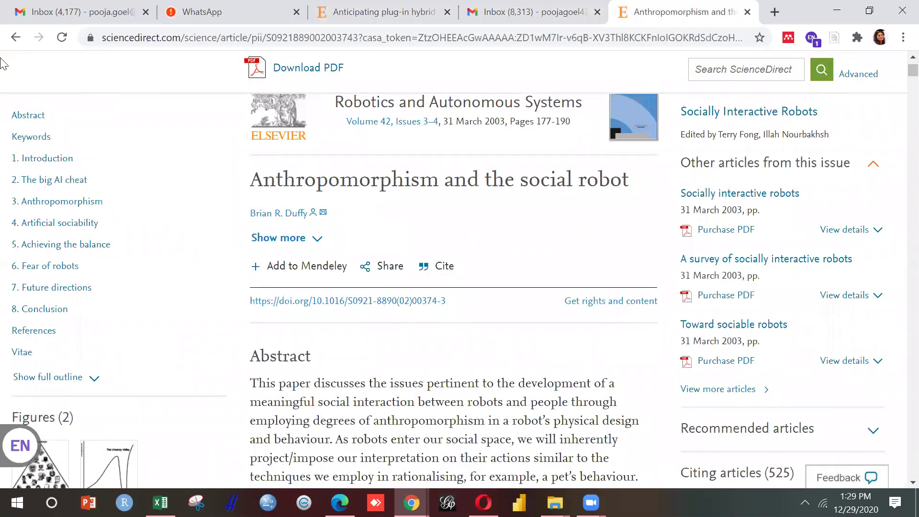
# Return to the anthropomorphism results in Google Scholar and replace the query with a search for "diffusion of innovation" in quotation marks.
pyautogui.click(16, 39)
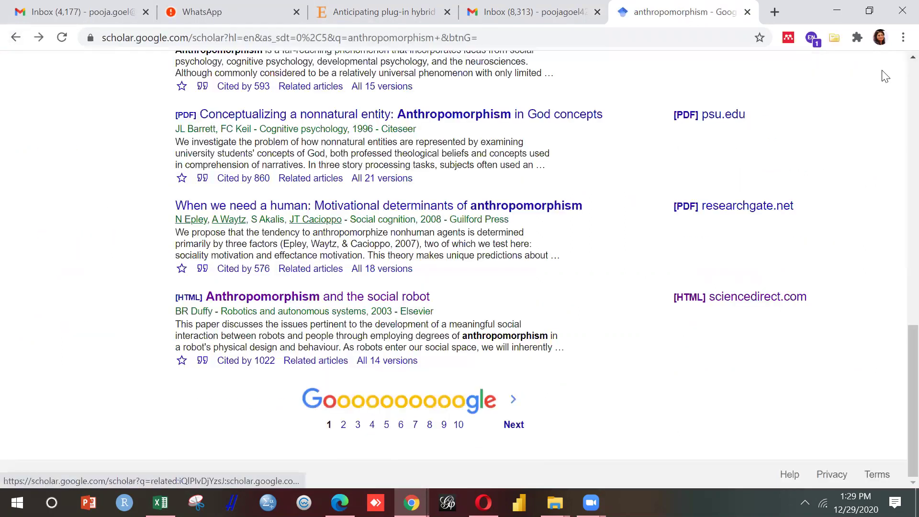
pyautogui.scroll(10, 898, 84)
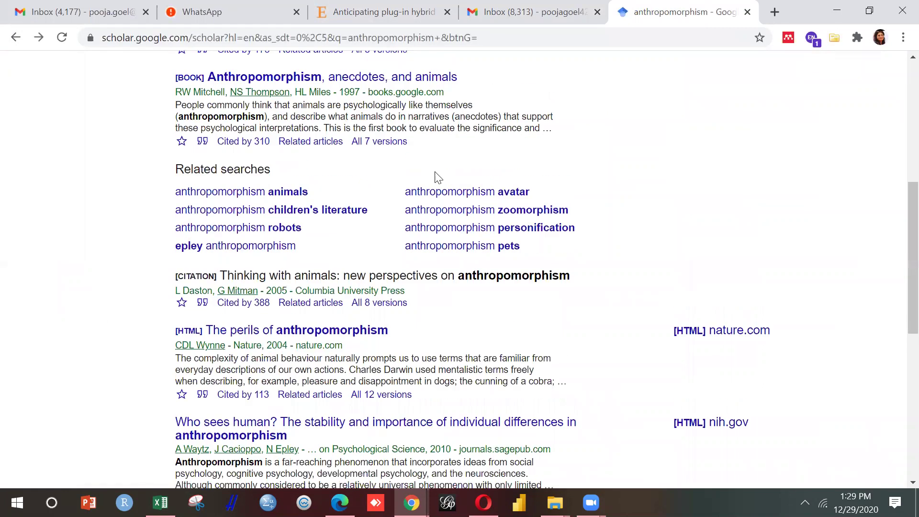
pyautogui.scroll(7, 435, 177)
pyautogui.click(306, 78)
pyautogui.press('BackSpace')
pyautogui.press('BackSpace')
pyautogui.press('BackSpace')
pyautogui.press('BackSpace')
pyautogui.press('BackSpace')
pyautogui.press('BackSpace')
pyautogui.press('BackSpace')
pyautogui.press('BackSpace')
pyautogui.press('BackSpace')
pyautogui.press('BackSpace')
pyautogui.press('BackSpace')
pyautogui.press('BackSpace')
pyautogui.press('BackSpace')
pyautogui.press('BackSpace')
pyautogui.press('BackSpace')
pyautogui.press('BackSpace')
pyautogui.press('BackSpace')
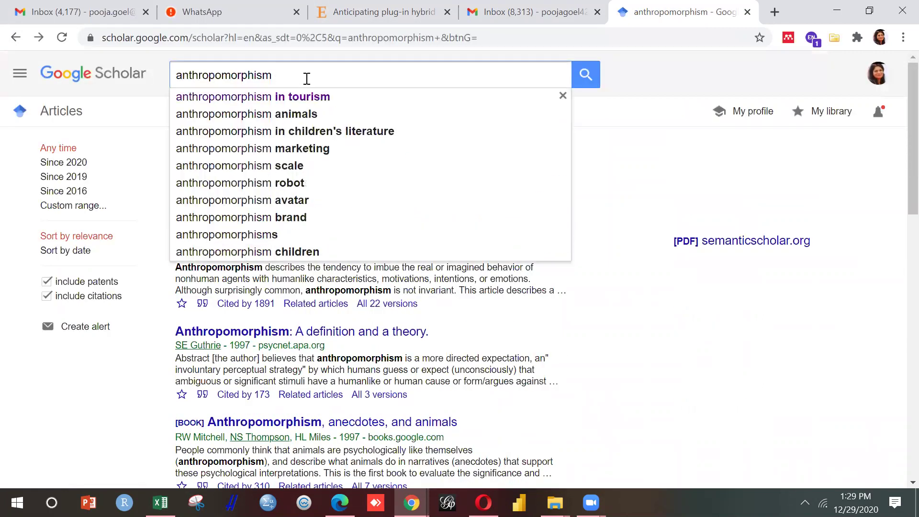
pyautogui.write(':')
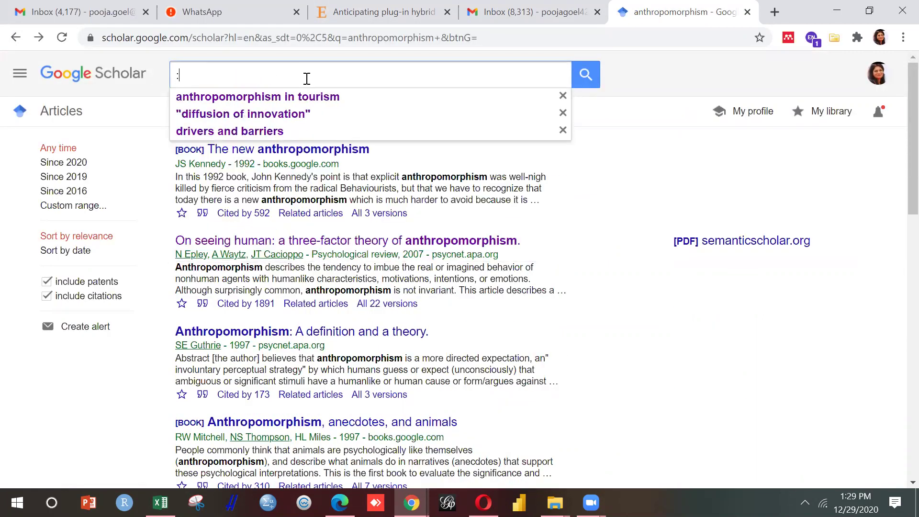
pyautogui.click(298, 115)
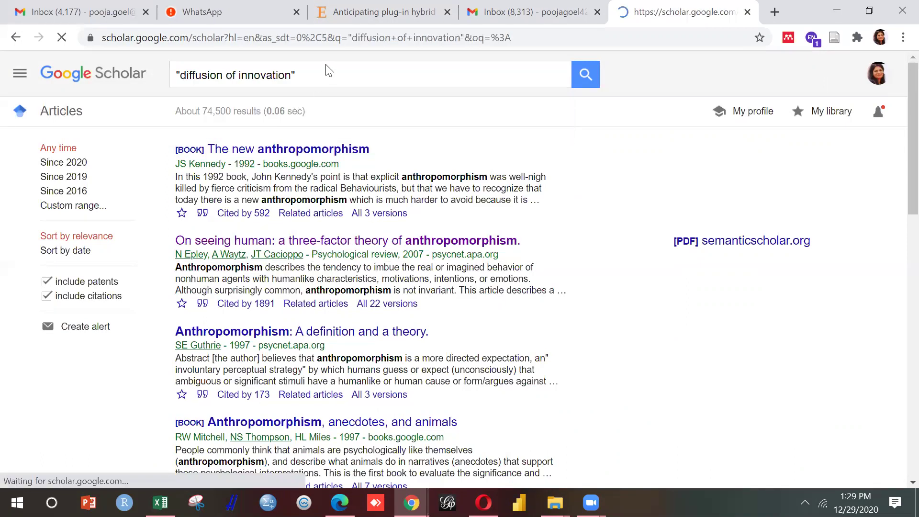
# Extend the Scholar query to "diffusion of innovation" AND "technology adoption", with both phrases quoted, and run the search.
pyautogui.click(318, 77)
pyautogui.write('A')
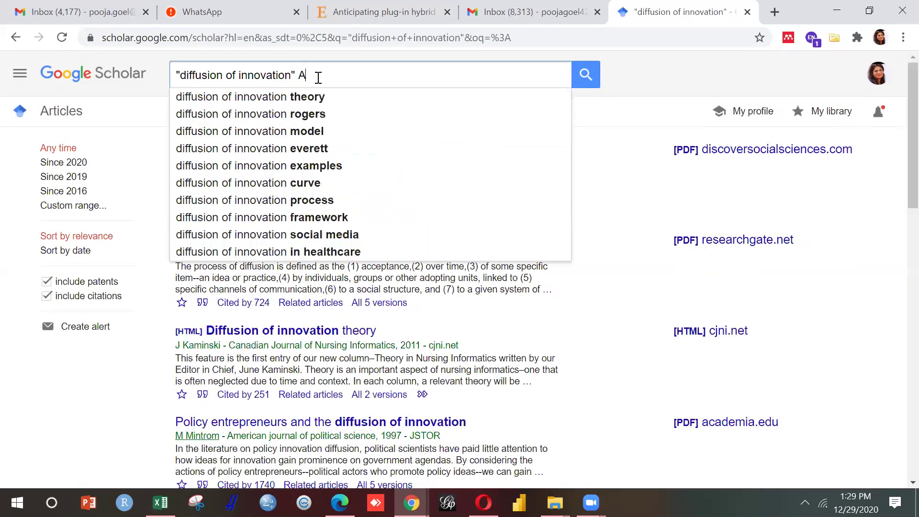
pyautogui.write('ND "te')
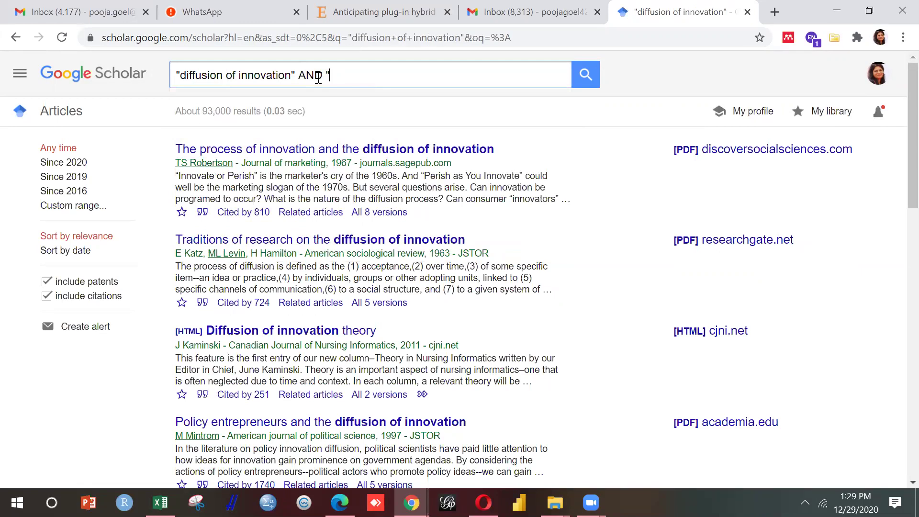
pyautogui.write('chnolog')
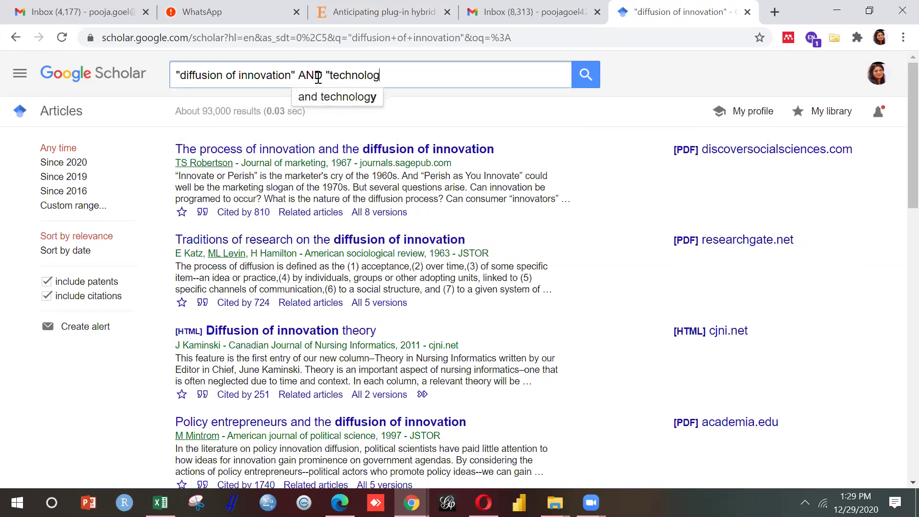
pyautogui.write('y adop')
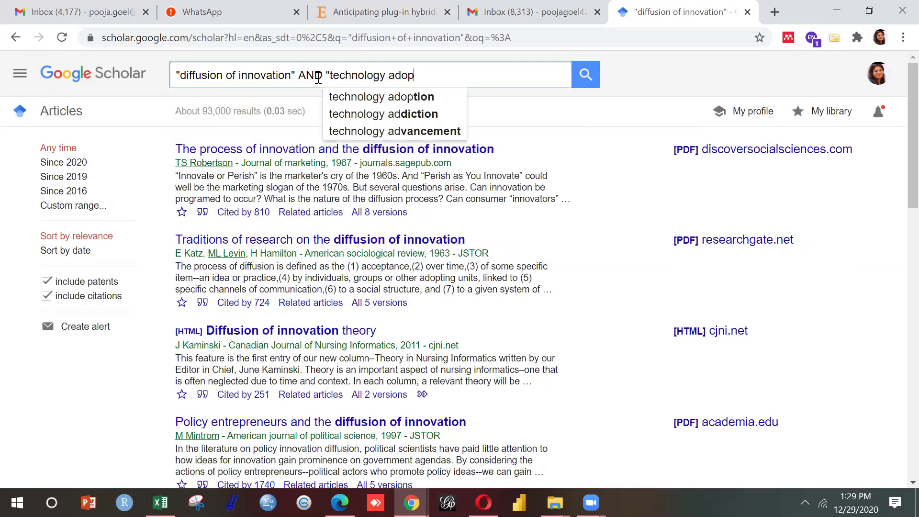
pyautogui.write('tion"')
pyautogui.press('Return')
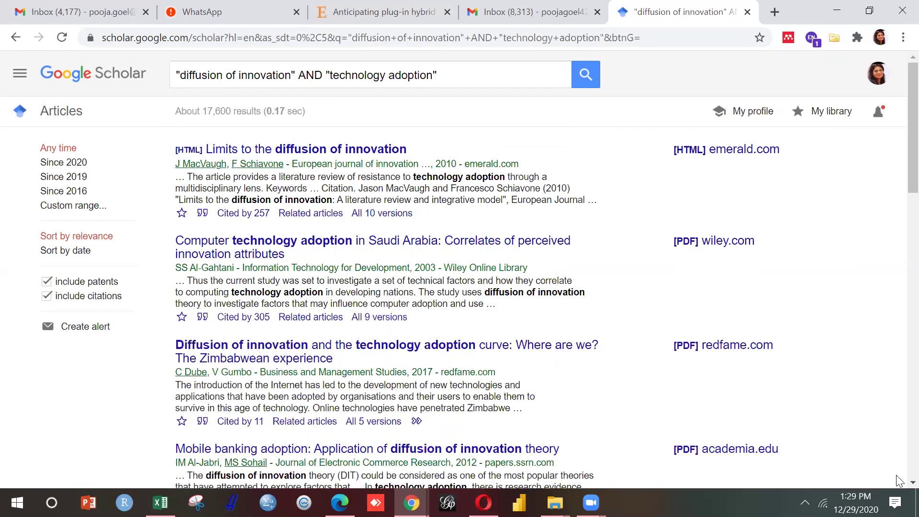
# Open the article "Diffusion of innovation and the technology adoption curve: Where are we? The Zimbabwean experience" and check its abstract page for keywords.
pyautogui.scroll(-2, 905, 480)
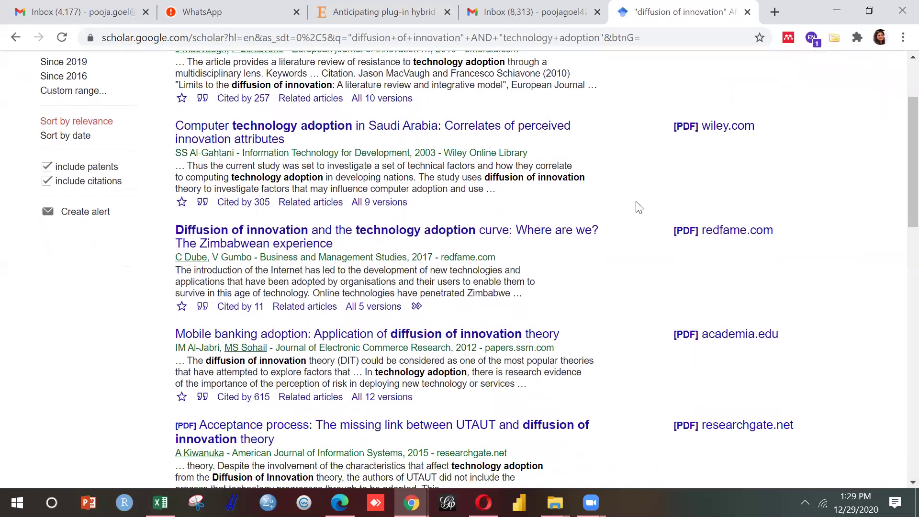
pyautogui.click(423, 232)
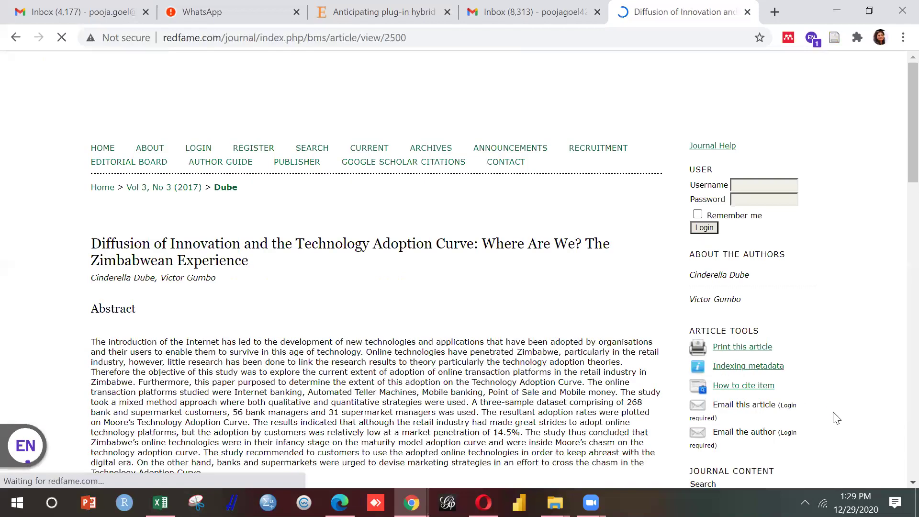
pyautogui.scroll(-8, 898, 450)
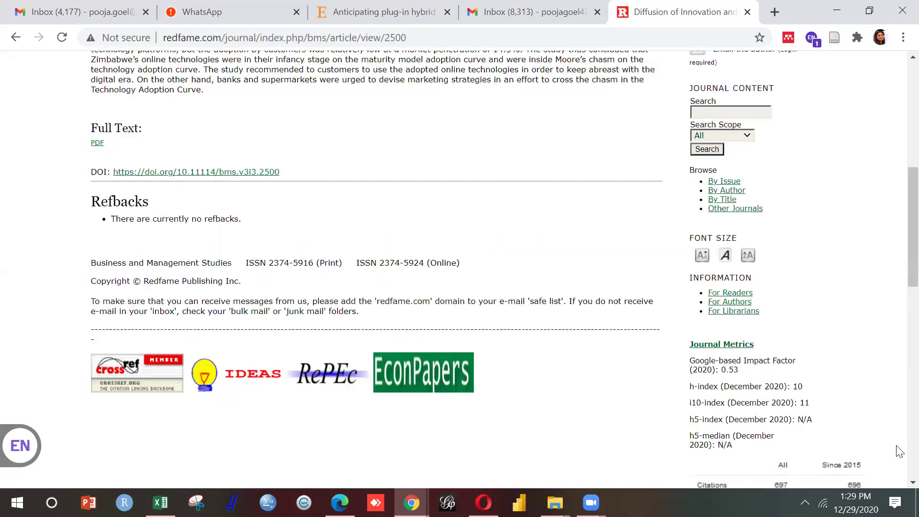
pyautogui.scroll(6, 899, 451)
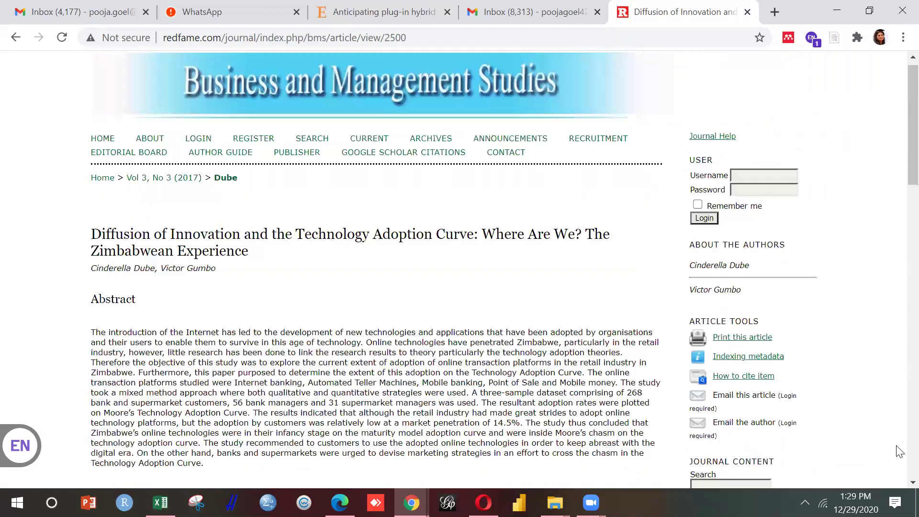
pyautogui.scroll(-10, 899, 451)
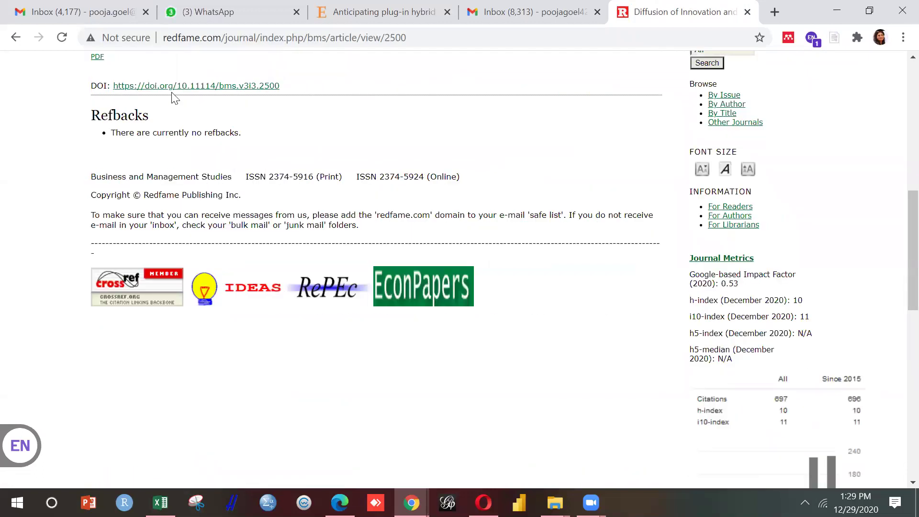
# Open the full-text PDF of the Zimbabwean technology adoption curve article on the journal's site.
pyautogui.click(98, 58)
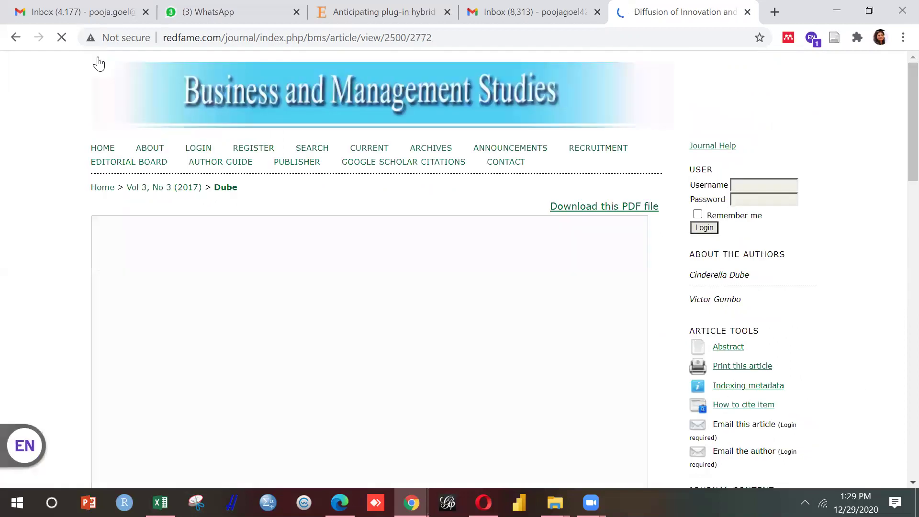
pyautogui.scroll(-5, 98, 64)
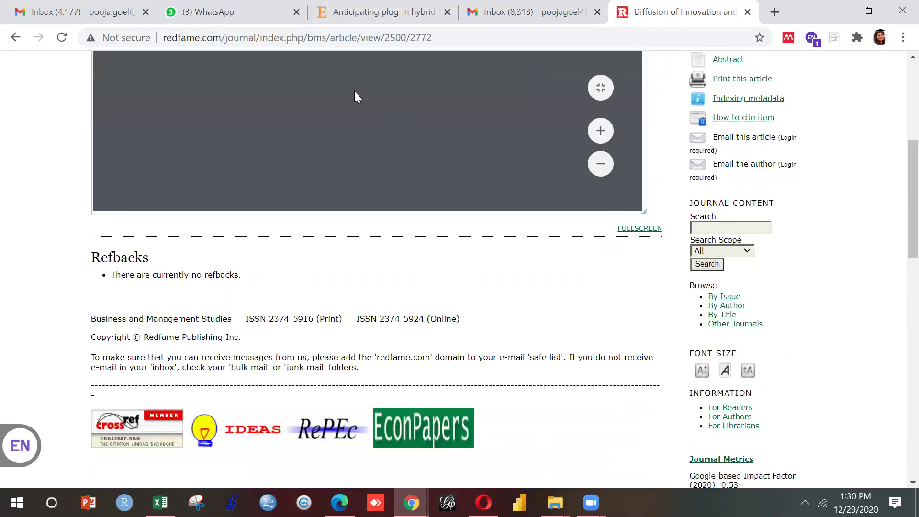
pyautogui.click(255, 12)
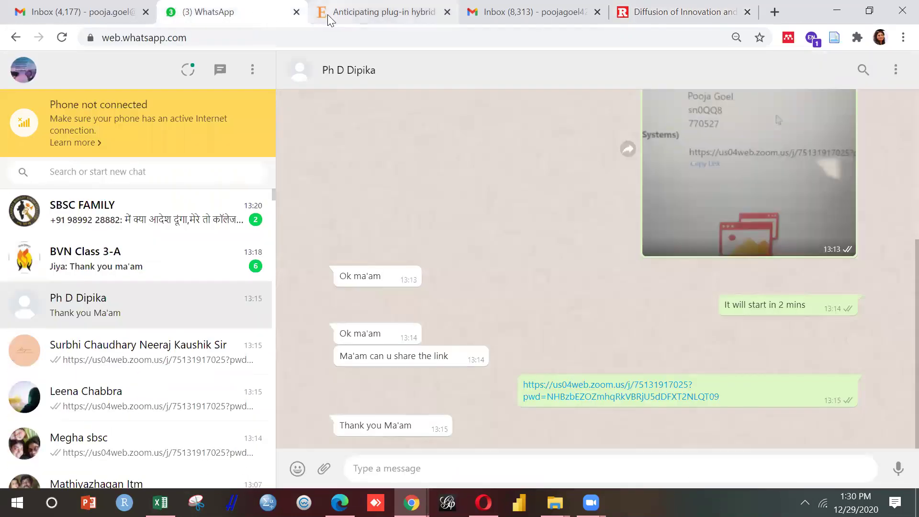
pyautogui.click(369, 12)
pyautogui.click(505, 13)
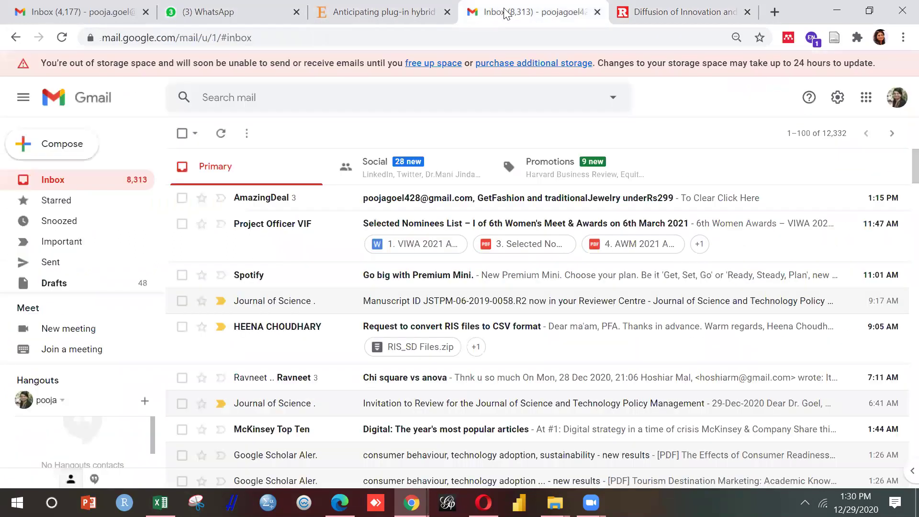
pyautogui.click(650, 15)
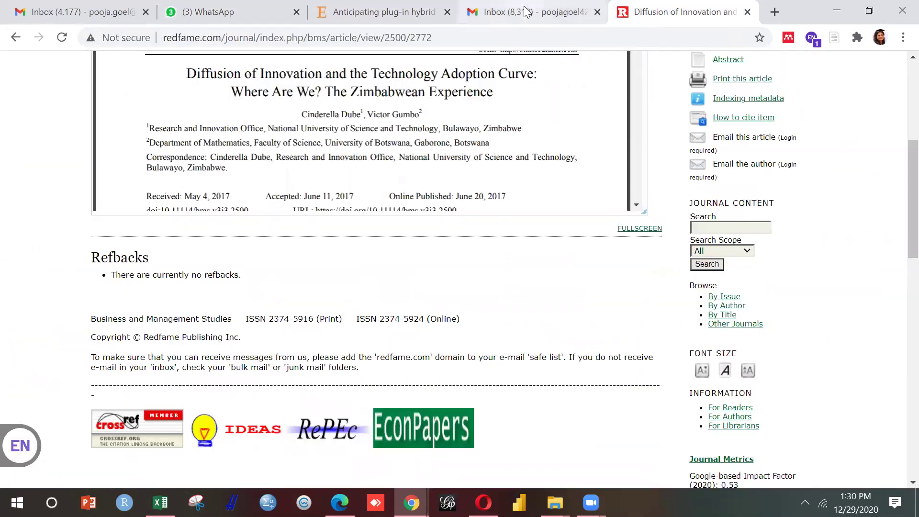
# Examine the keywords and opening sections in the embedded article PDF, and return to the article's abstract page.
pyautogui.click(635, 204)
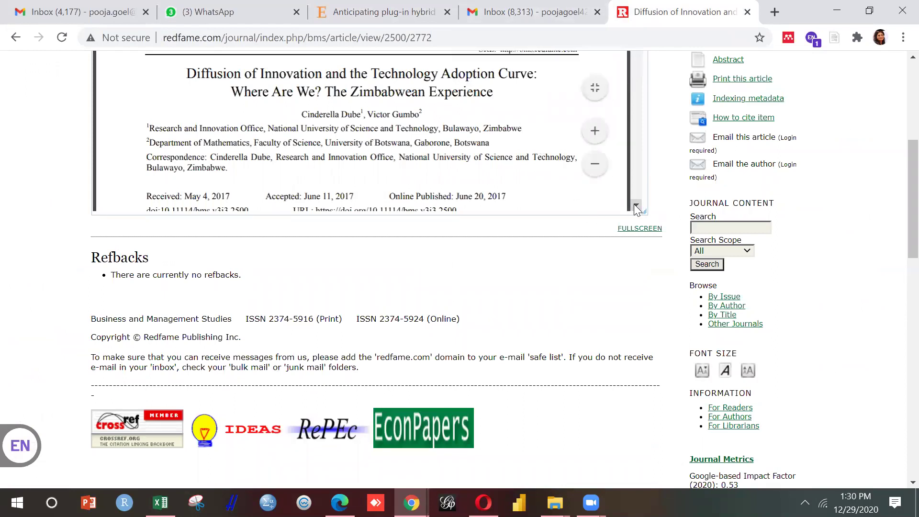
pyautogui.click(636, 206)
pyautogui.click(635, 205)
pyautogui.click(636, 206)
pyautogui.click(635, 205)
pyautogui.click(636, 205)
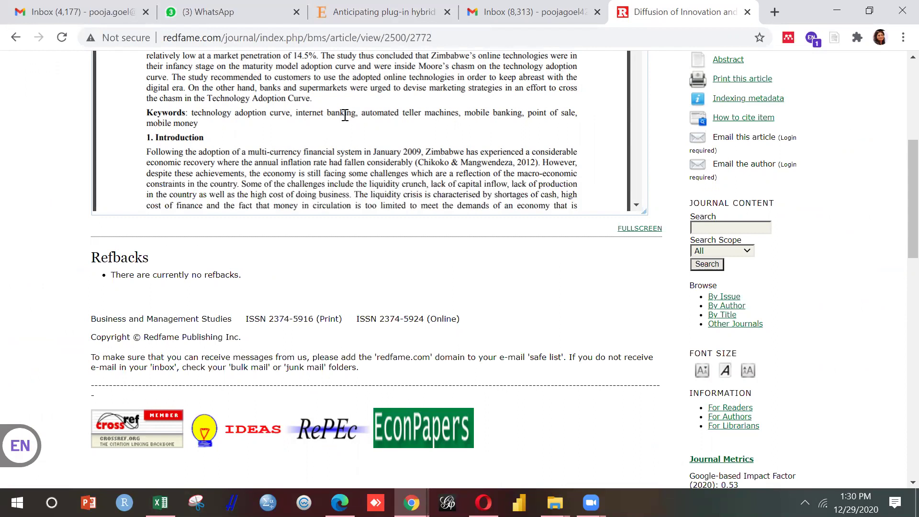
pyautogui.click(640, 204)
pyautogui.scroll(-5, 637, 187)
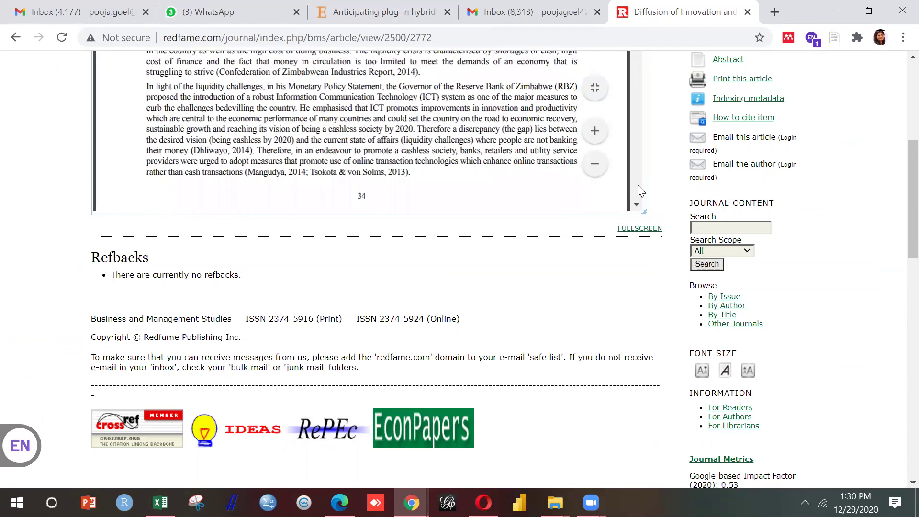
pyautogui.click(557, 20)
pyautogui.click(680, 16)
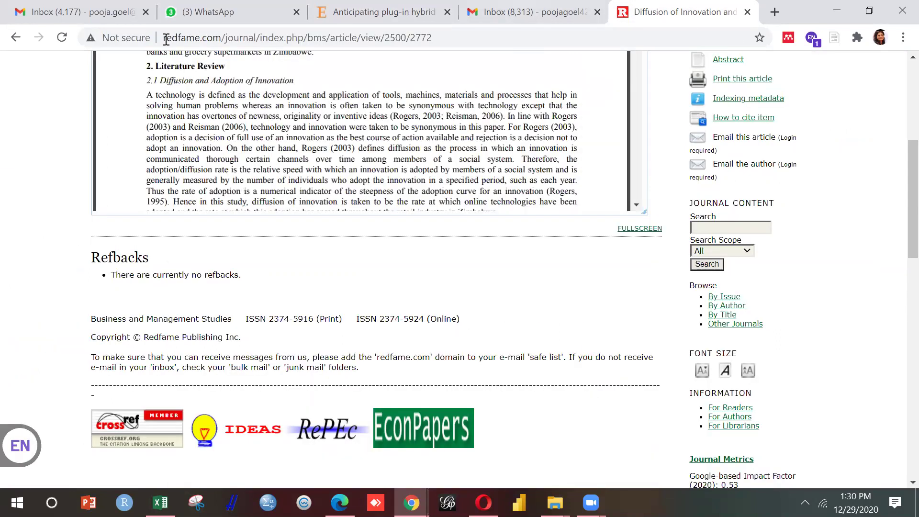
pyautogui.click(16, 36)
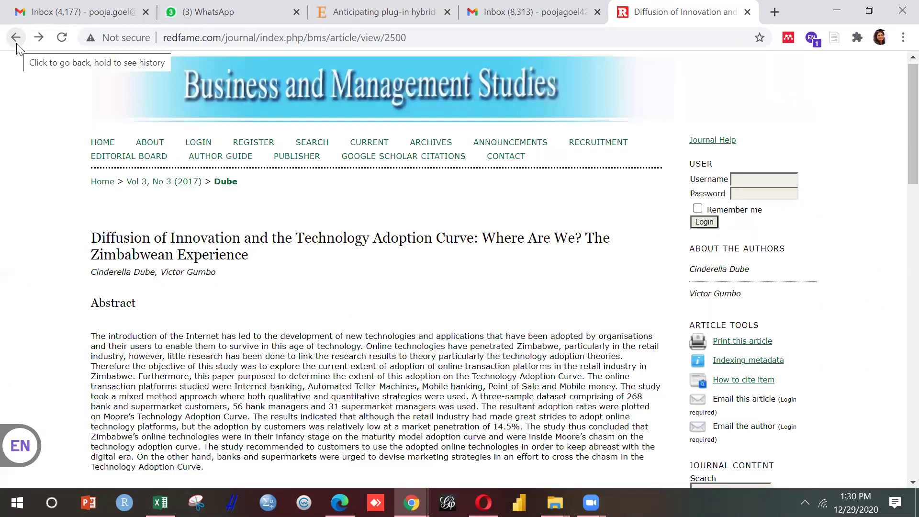
pyautogui.click(185, 23)
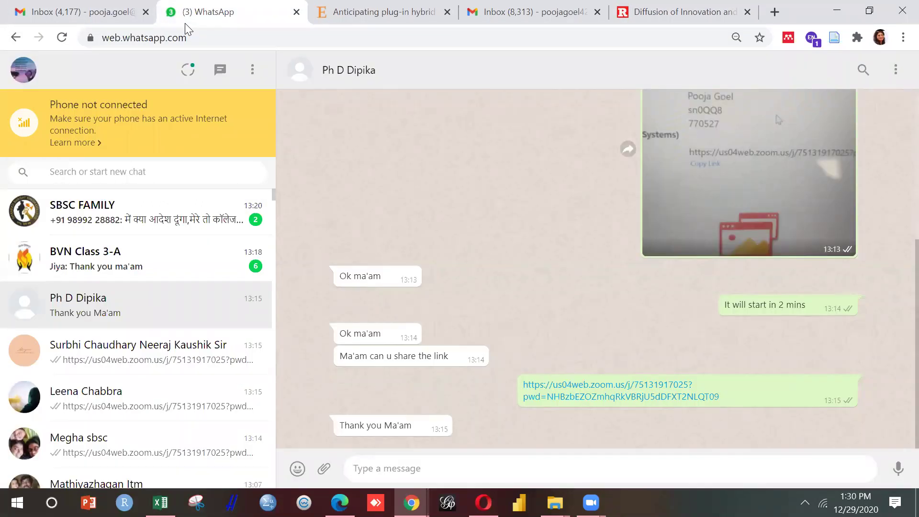
pyautogui.click(524, 15)
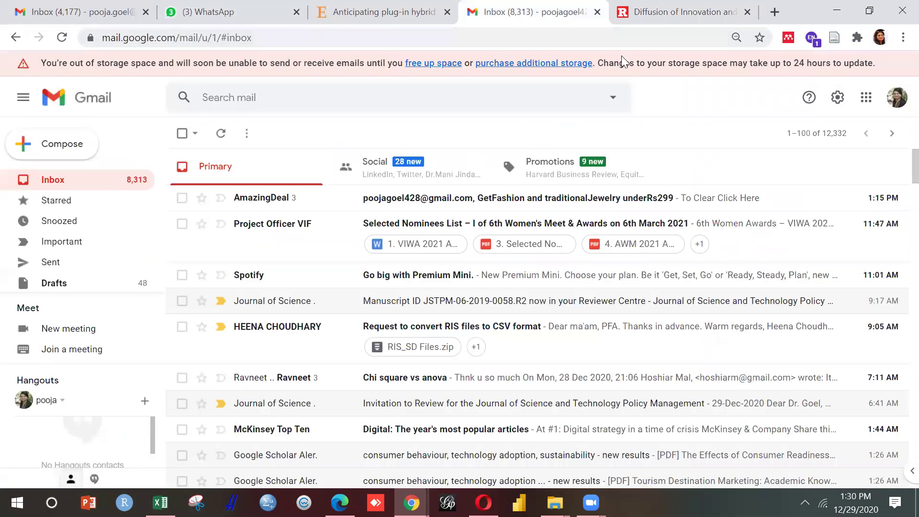
pyautogui.click(398, 16)
pyautogui.click(491, 18)
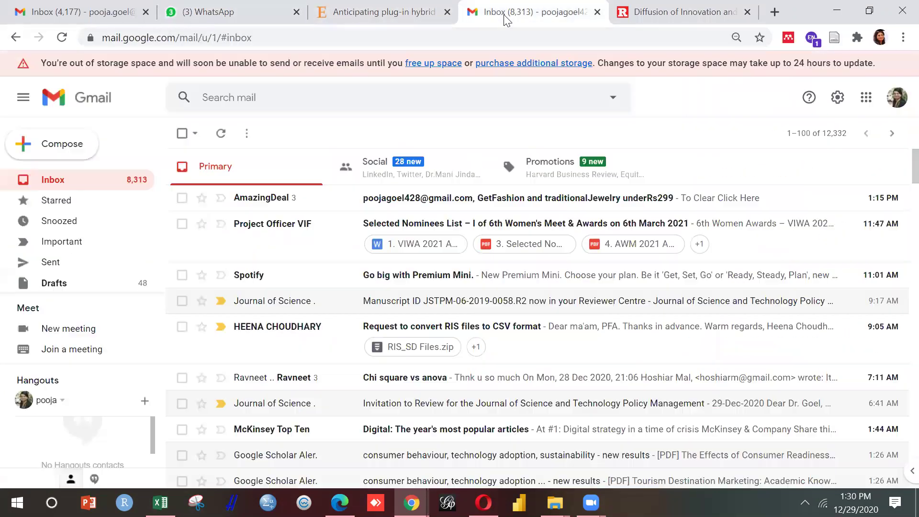
pyautogui.click(643, 20)
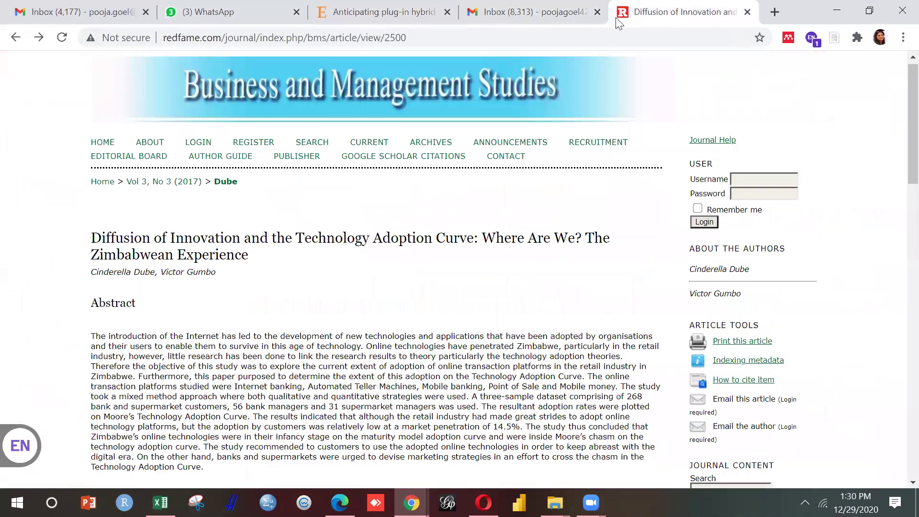
# Return from the Zimbabwean article's abstract page to the start of the Google Scholar results list.
pyautogui.click(15, 37)
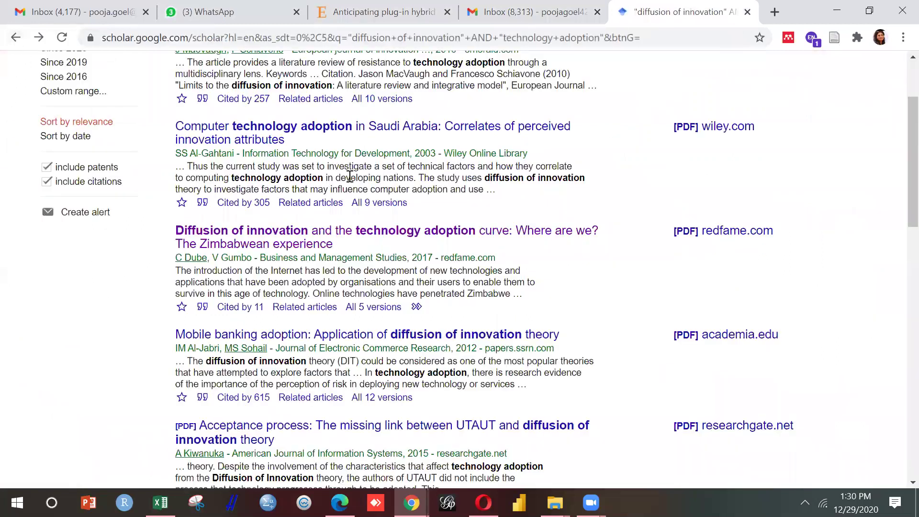
pyautogui.scroll(2, 899, 77)
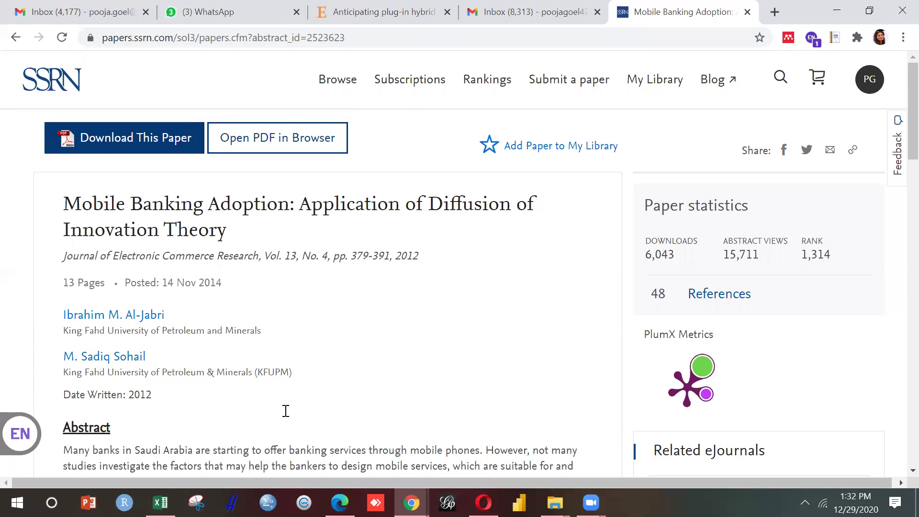
pyautogui.click(232, 7)
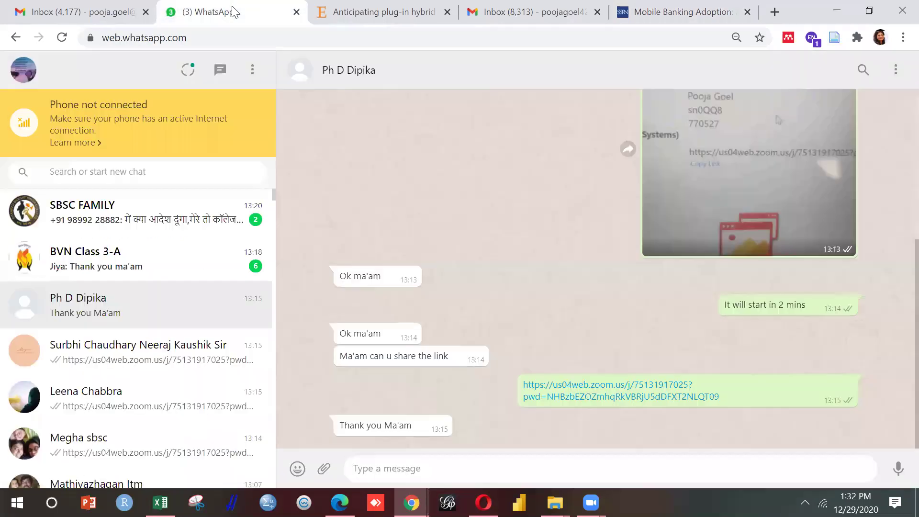
pyautogui.click(366, 14)
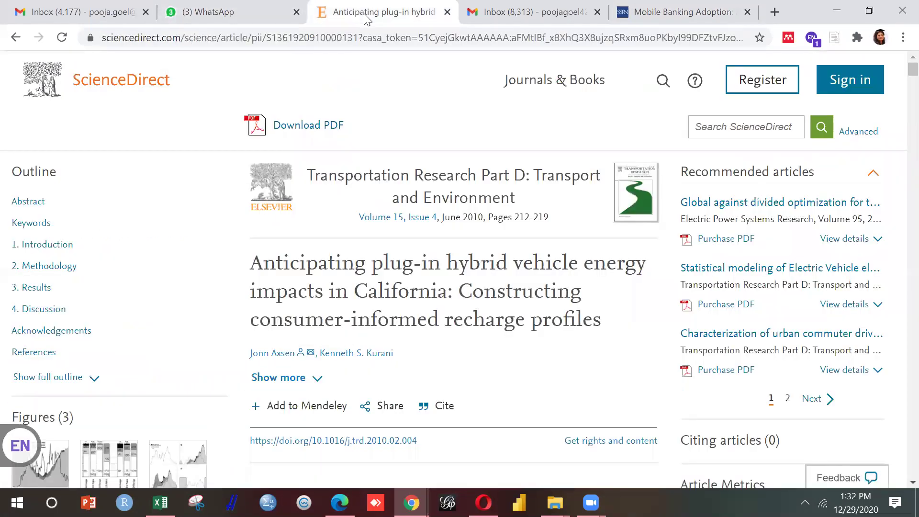
pyautogui.click(515, 14)
pyautogui.click(657, 6)
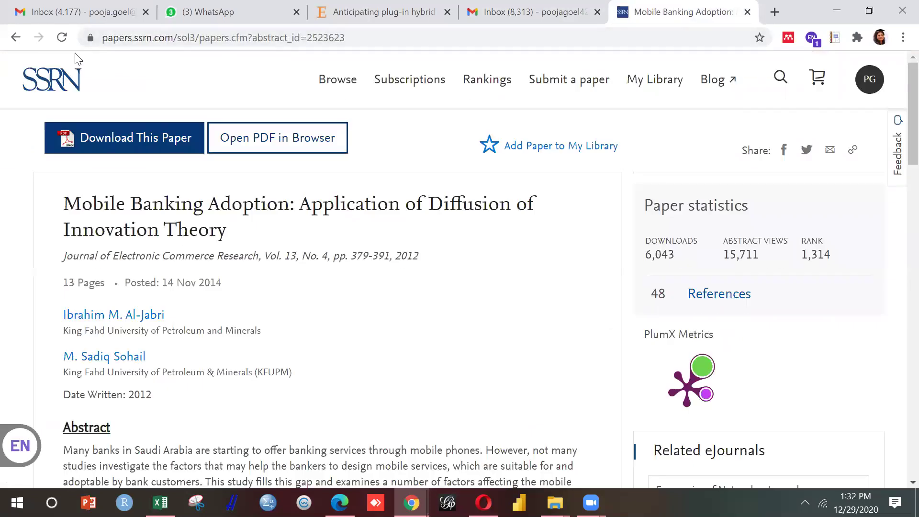
# Return from the Mobile Banking Adoption paper to the Scholar results and place the cursor in the search query.
pyautogui.click(16, 37)
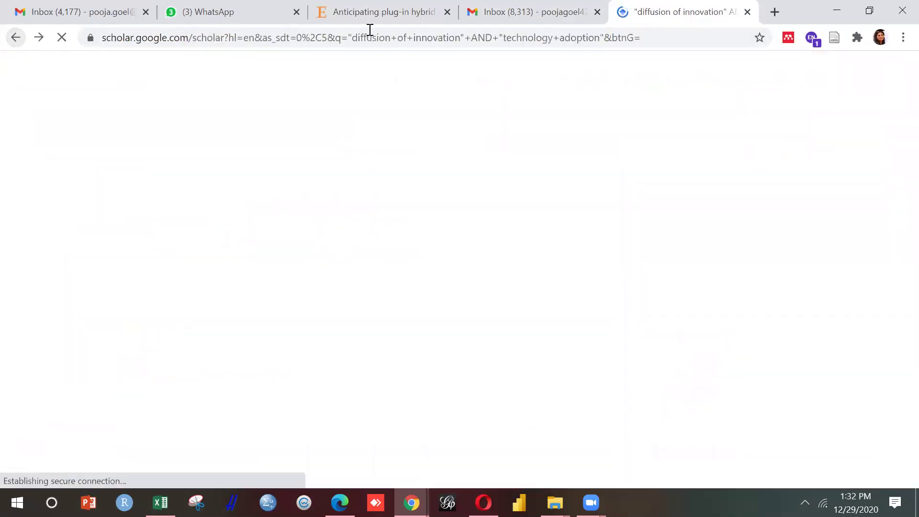
pyautogui.click(389, 17)
pyautogui.click(501, 9)
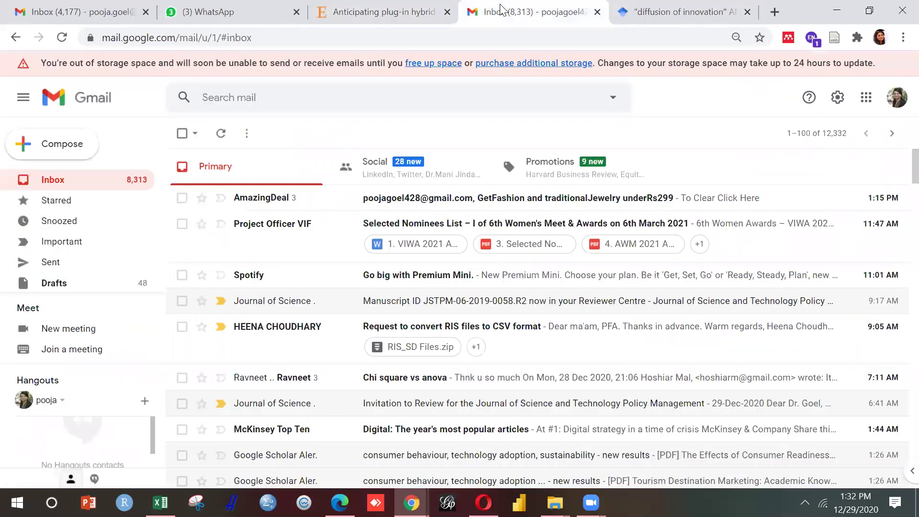
pyautogui.click(657, 14)
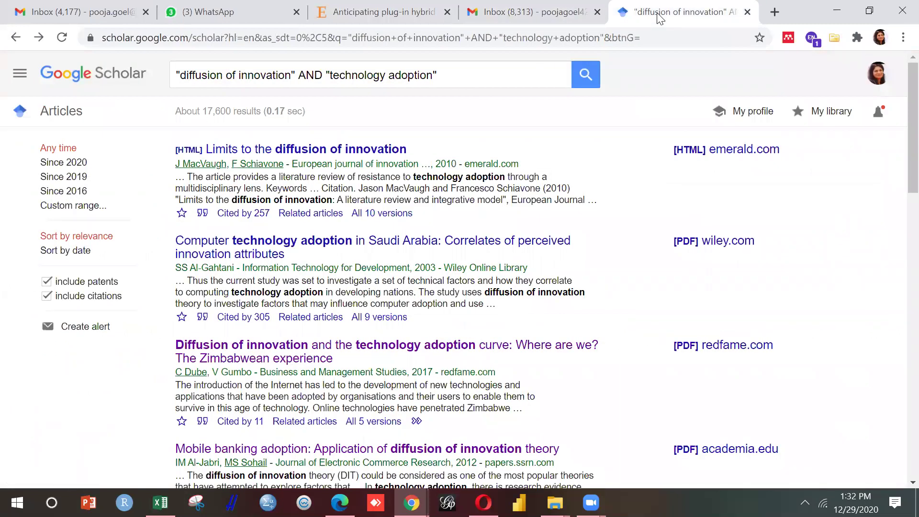
pyautogui.click(500, 72)
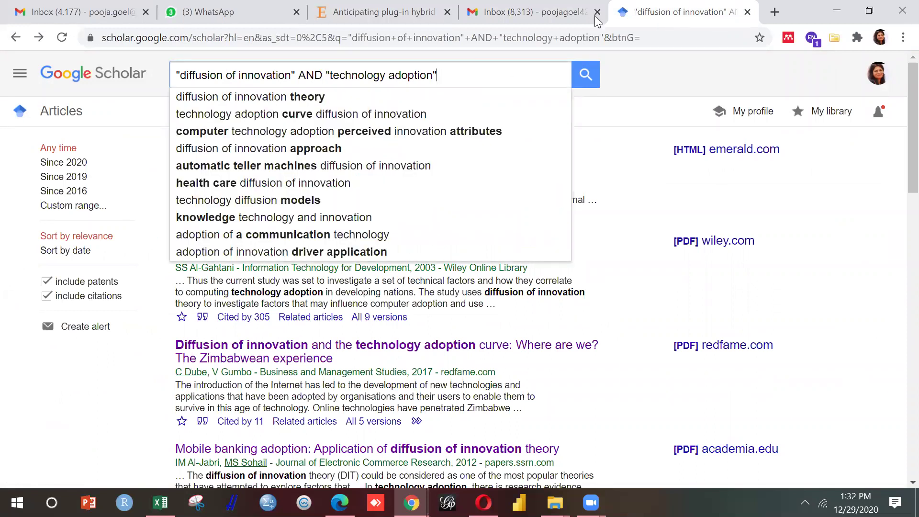
# Open the Sci-Hub site in a new browser tab.
pyautogui.click(775, 12)
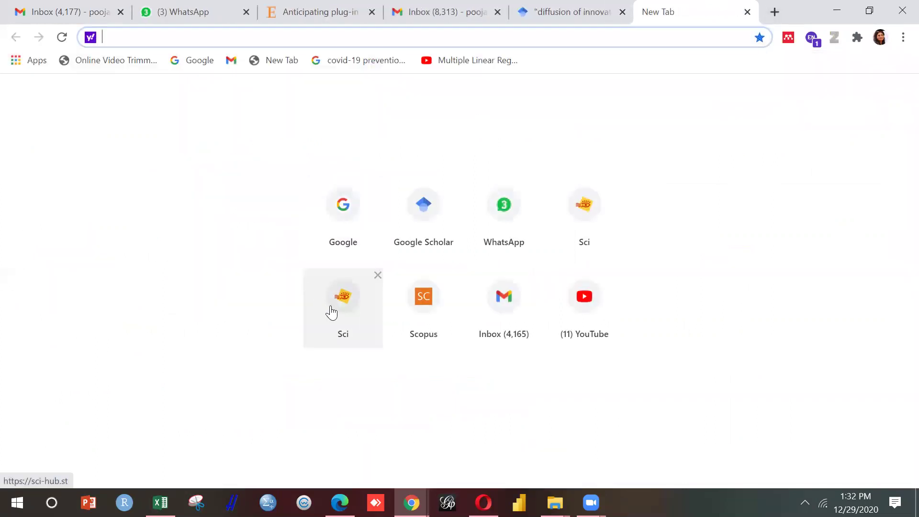
pyautogui.click(332, 312)
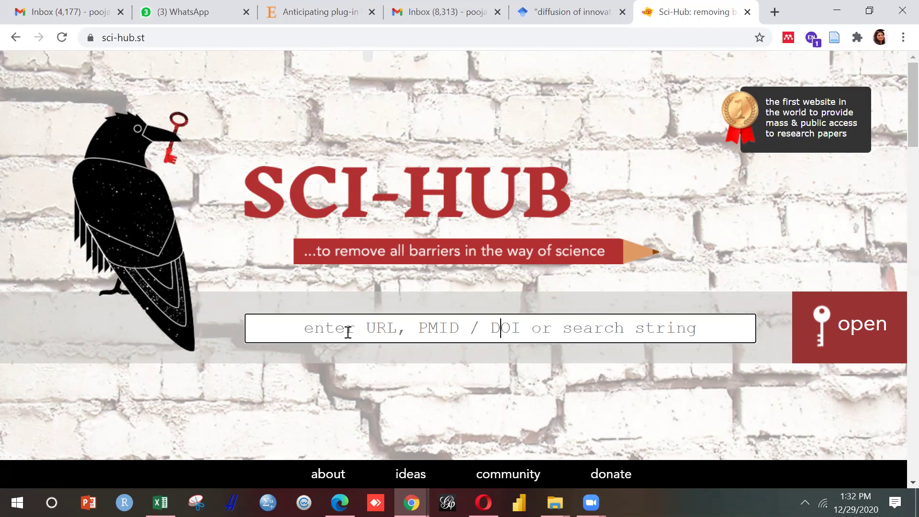
pyautogui.click(775, 13)
pyautogui.click(589, 225)
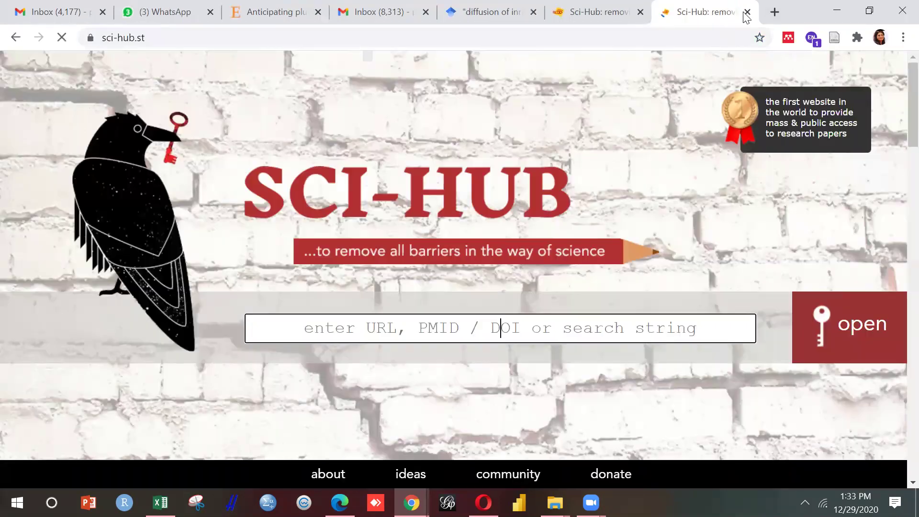
pyautogui.click(747, 12)
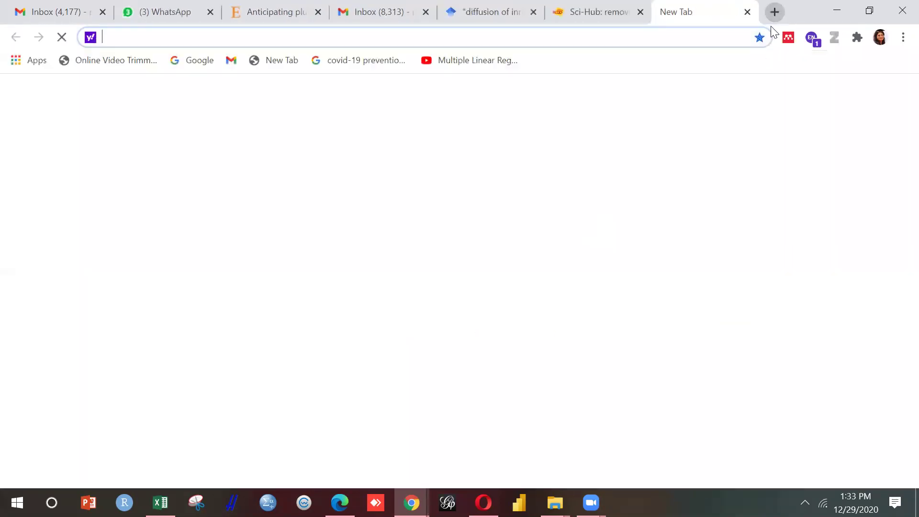
# Open Scopus in a new browser tab and log in through the Delhi University library with the saved credentials.
pyautogui.click(776, 12)
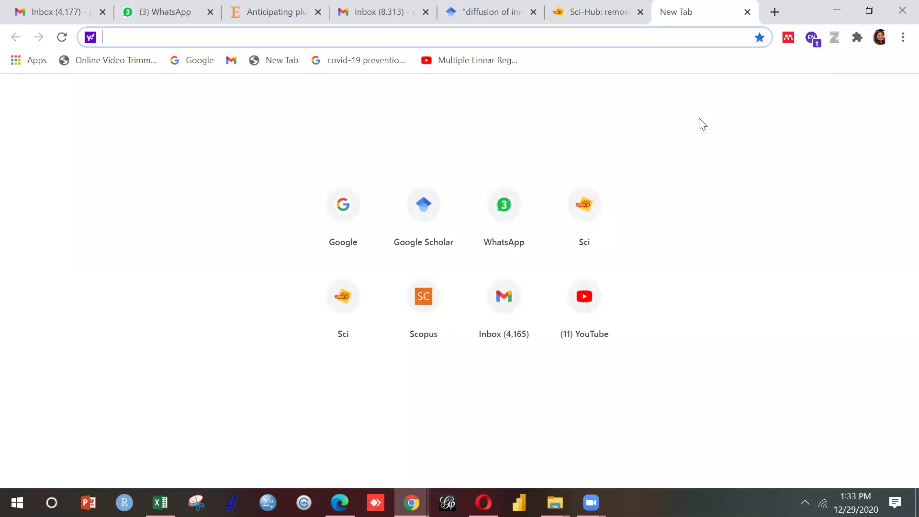
pyautogui.click(406, 320)
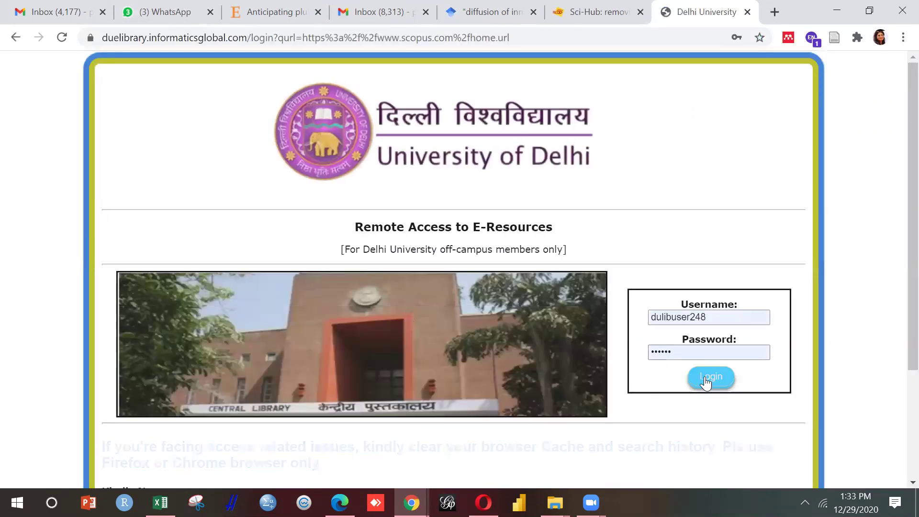
pyautogui.click(707, 379)
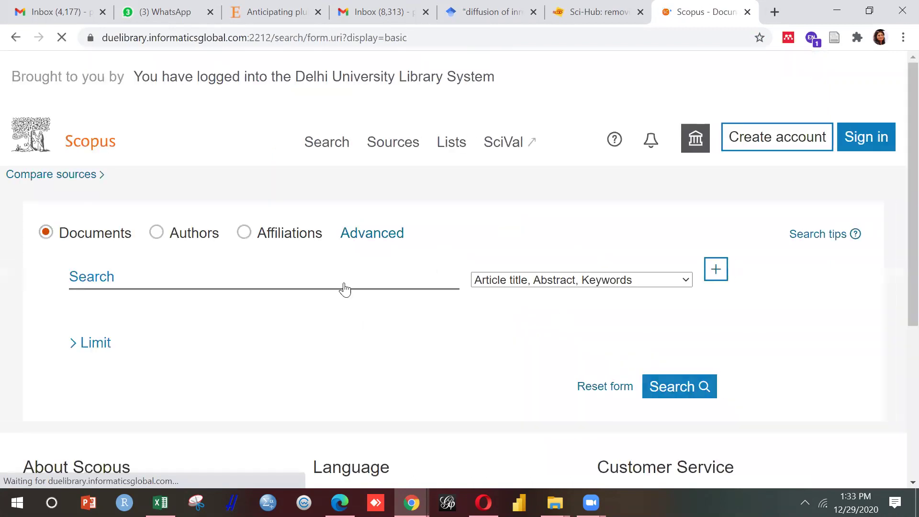
# Enter "anthropomorphism" AND "purchase intention" as the Scopus document search query, with both terms quoted.
pyautogui.click(311, 328)
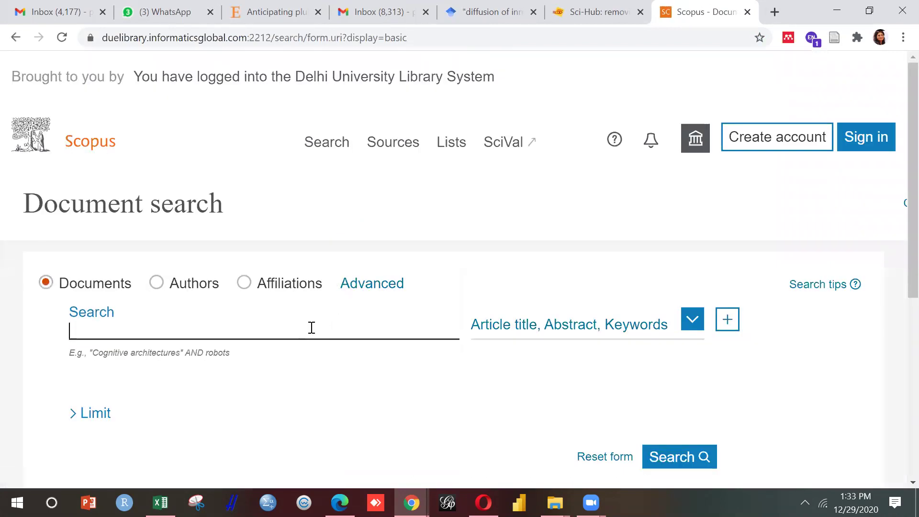
pyautogui.write('"')
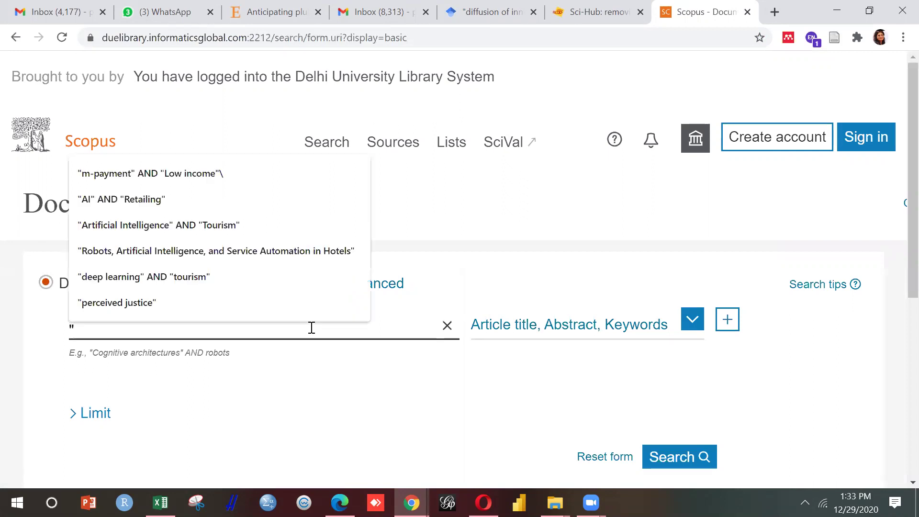
pyautogui.write('anthropomorphism"')
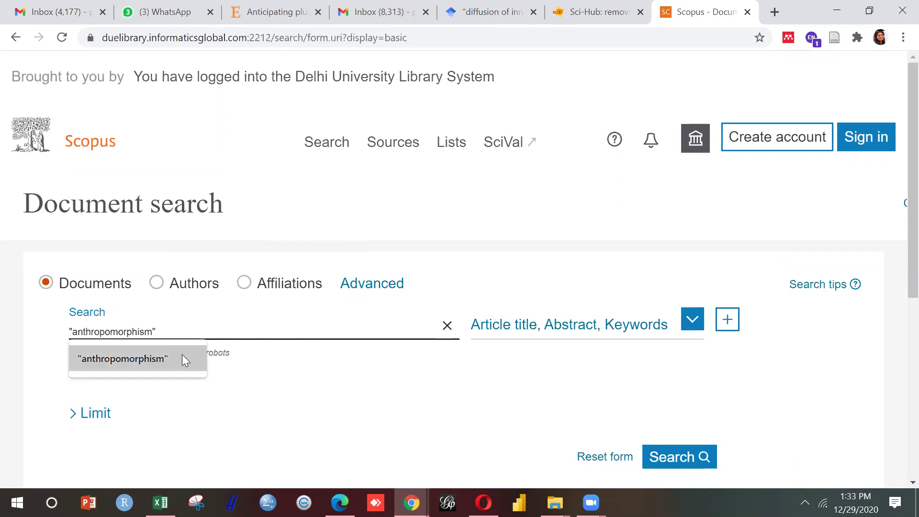
pyautogui.click(182, 356)
pyautogui.write('AND ')
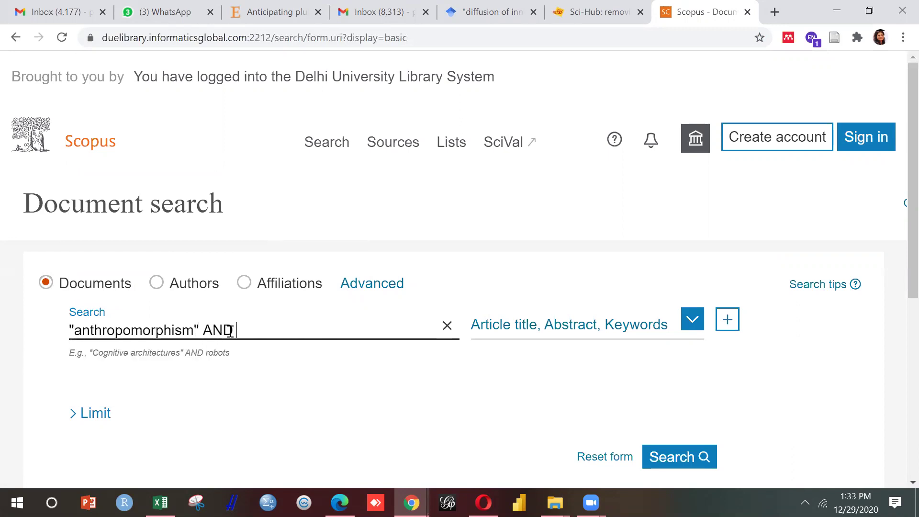
pyautogui.write('"purchase int')
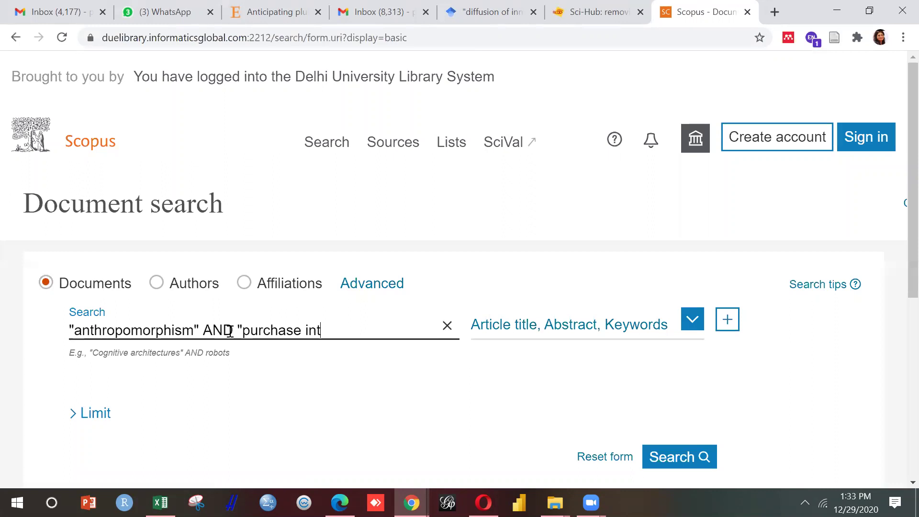
pyautogui.write('ention"')
# Insert an opening parenthesis before "anthropomorphism" and move the cursor to the end of the query.
pyautogui.click(71, 330)
pyautogui.write('(')
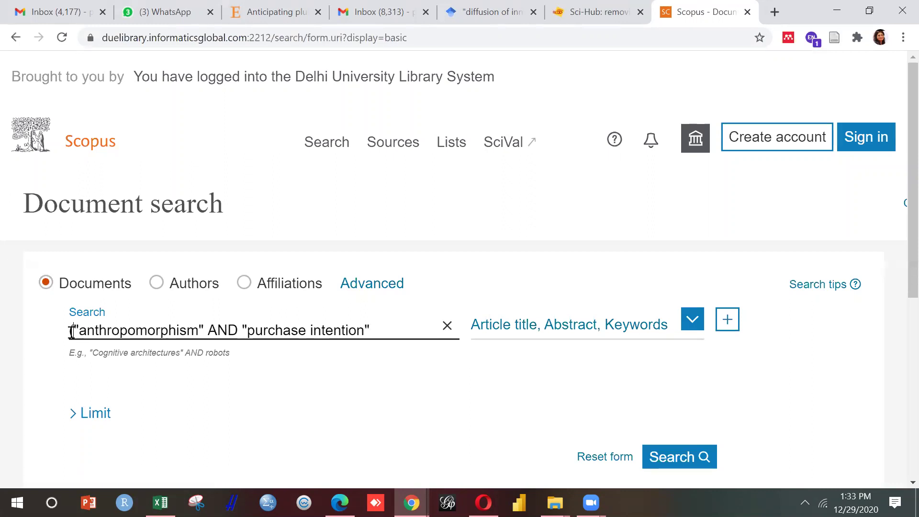
pyautogui.press('Right')
pyautogui.press('Right')
pyautogui.press('Right')
pyautogui.press('Right')
pyautogui.press('Right')
pyautogui.press('Right')
pyautogui.press('Right')
pyautogui.press('Right')
pyautogui.press('Right')
pyautogui.press('Right')
pyautogui.press('Right')
pyautogui.press('Right')
pyautogui.press('Right')
pyautogui.press('Right')
pyautogui.press('Right')
pyautogui.press('Right')
pyautogui.press('Right')
pyautogui.press('Right')
pyautogui.press('Right')
pyautogui.press('Right')
pyautogui.press('Right')
pyautogui.press('Right')
pyautogui.press('Right')
pyautogui.press('Right')
pyautogui.press('Right')
pyautogui.press('Right')
pyautogui.press('Right')
pyautogui.press('Right')
pyautogui.press('Right')
pyautogui.press('Right')
pyautogui.press('Right')
pyautogui.press('Right')
pyautogui.press('Right')
pyautogui.press('Right')
pyautogui.press('Right')
pyautogui.press('Right')
pyautogui.press('Right')
pyautogui.press('Right')
pyautogui.press('Right')
pyautogui.press('Right')
pyautogui.press('Right')
pyautogui.press('Right')
# Close the first group with a parenthesis and append OR ("anthropomorphism" AND "adoption intention") to the query.
pyautogui.write(') OR ("anthropo')
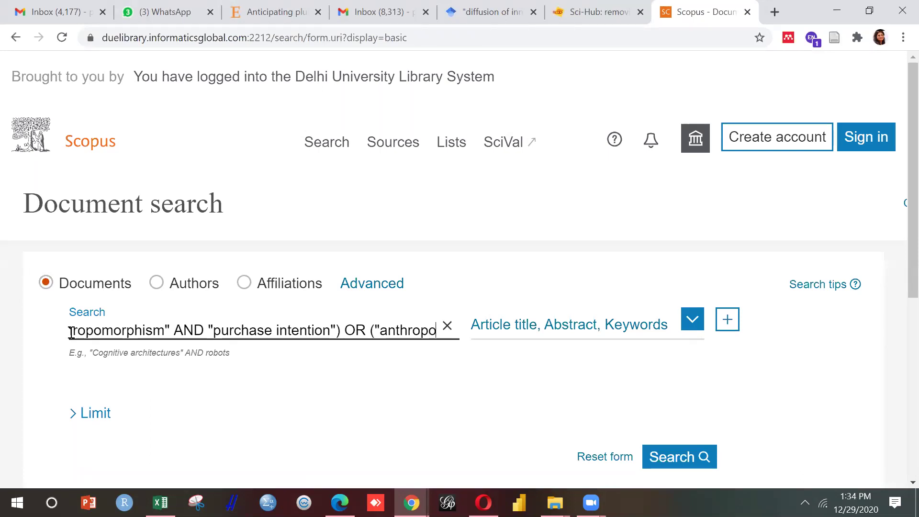
pyautogui.write('mor')
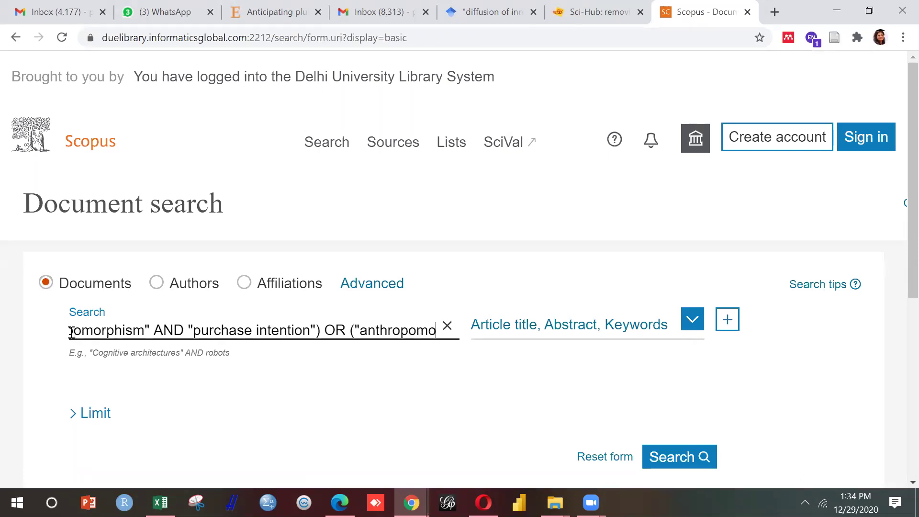
pyautogui.write('phi')
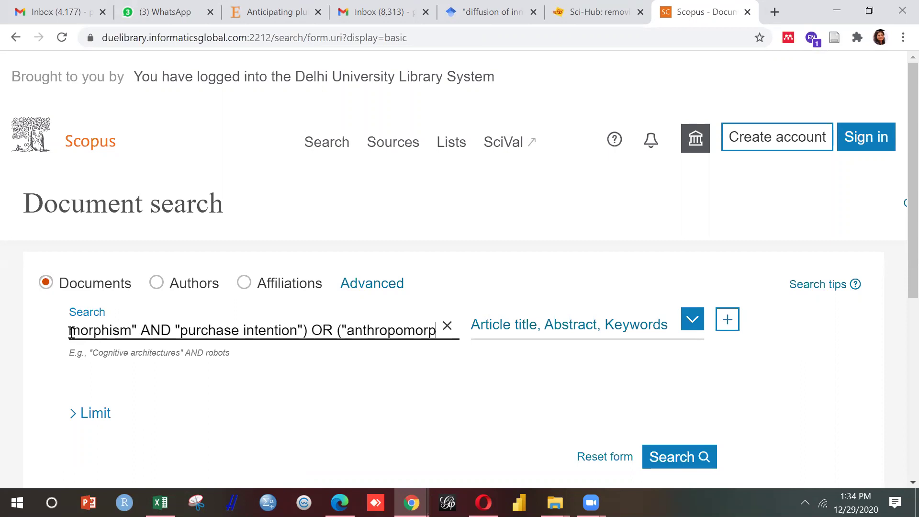
pyautogui.write('s')
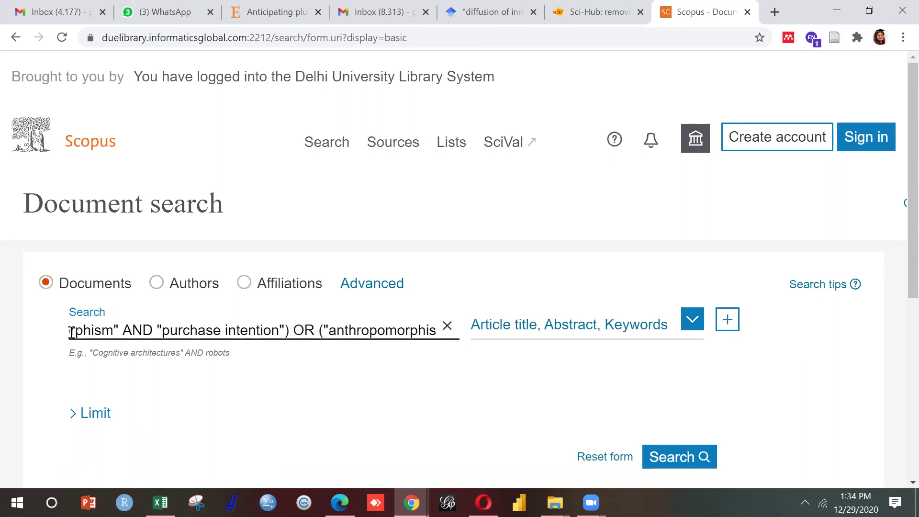
pyautogui.write('m')
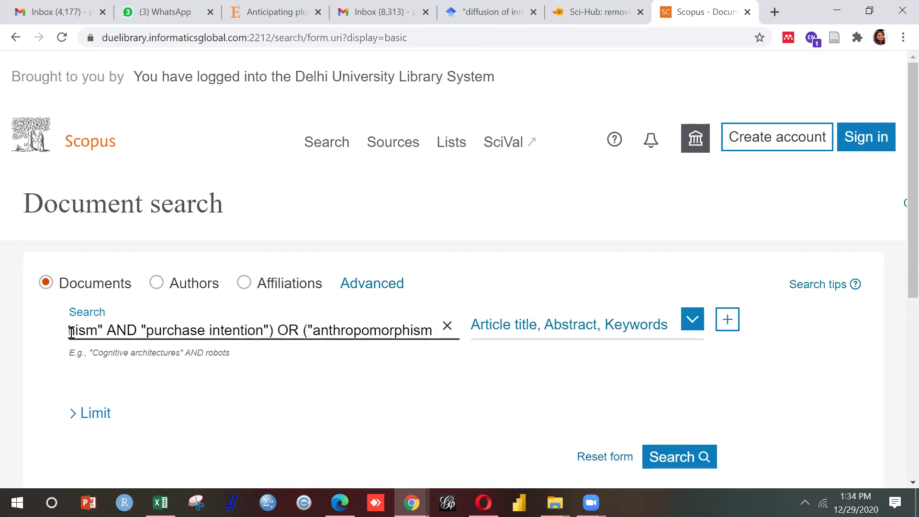
pyautogui.press('BackSpace')
pyautogui.write('" AND "a')
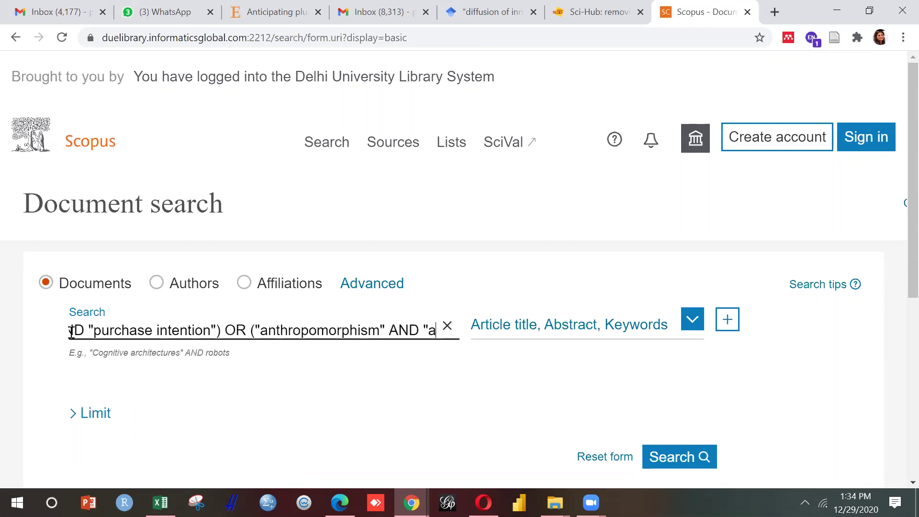
pyautogui.write('doption ')
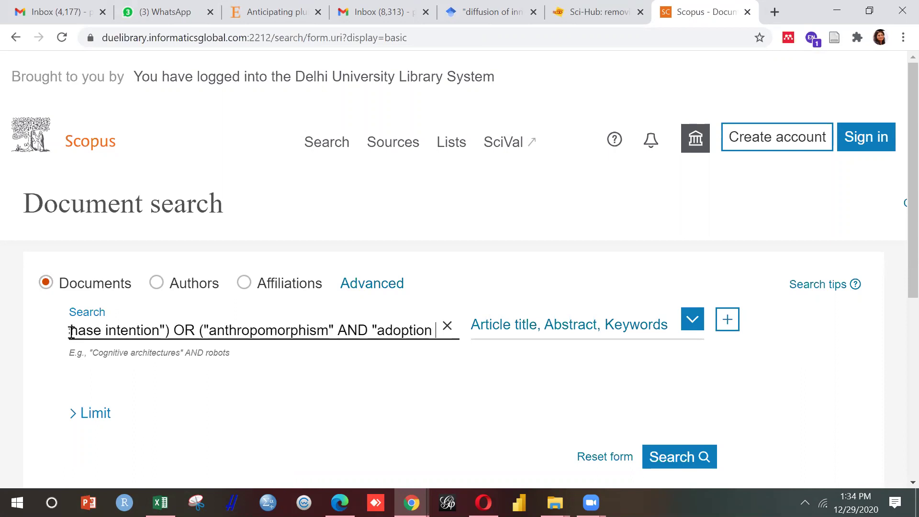
pyautogui.write('intention')
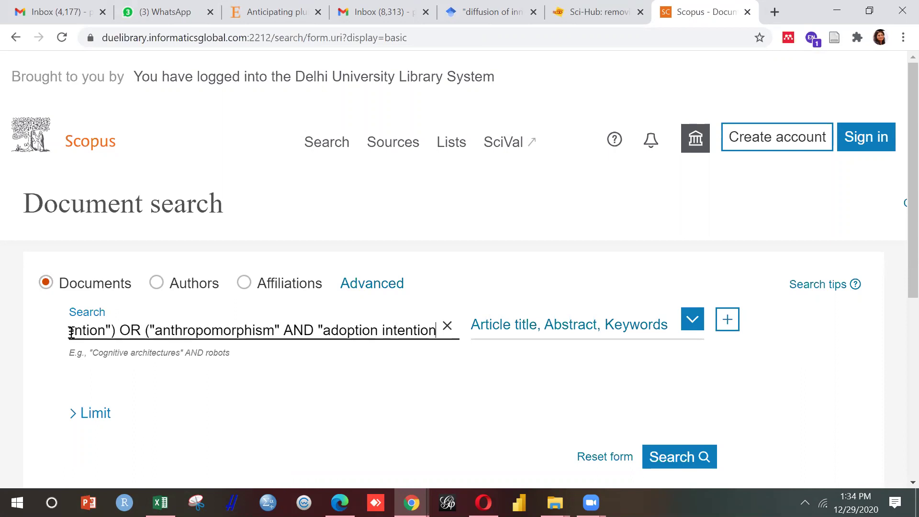
pyautogui.write('"')
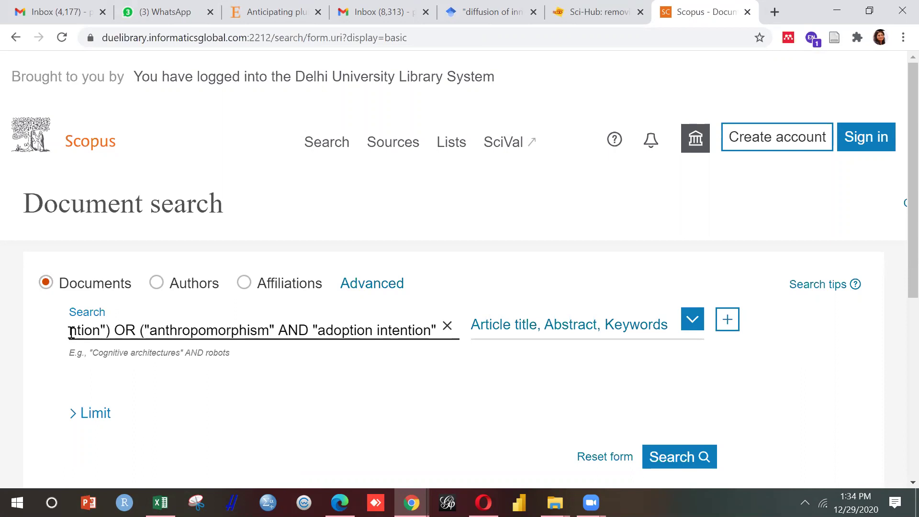
pyautogui.write(')')
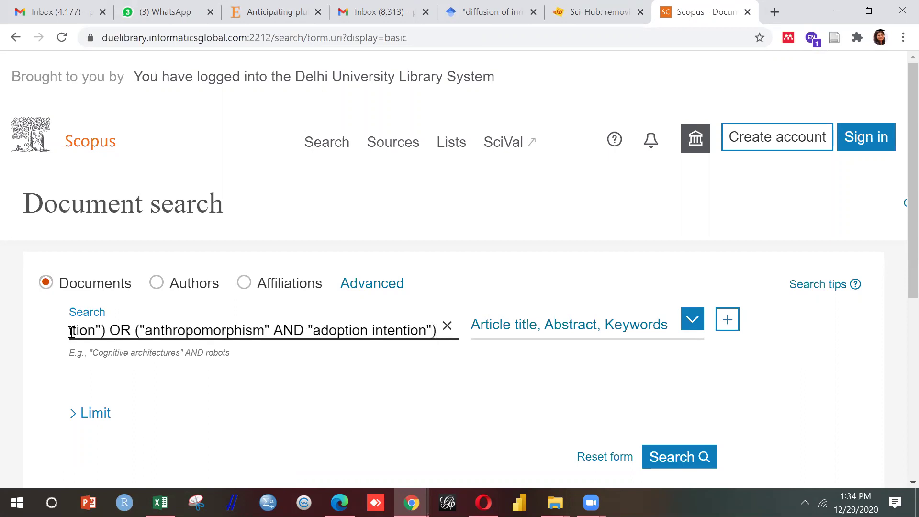
# Insert a second opening parenthesis at the very start of the document search query.
pyautogui.press('Left')
pyautogui.press('Left')
pyautogui.press('Left')
pyautogui.press('Left')
pyautogui.press('Left')
pyautogui.press('Left')
pyautogui.press('Left')
pyautogui.press('Left')
pyautogui.press('Left')
pyautogui.press('Left')
pyautogui.press('Left')
pyautogui.press('Left')
pyautogui.press('Left')
pyautogui.press('Left')
pyautogui.press('Left')
pyautogui.press('Left')
pyautogui.press('Left')
pyautogui.press('Left')
pyautogui.press('Left')
pyautogui.press('Left')
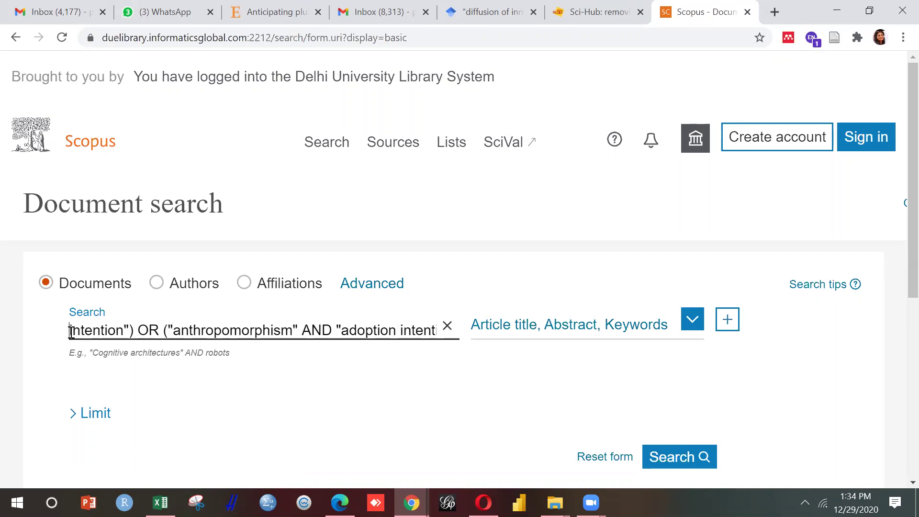
pyautogui.press('Left')
pyautogui.press('Left')
pyautogui.press('Left')
pyautogui.press('Left')
pyautogui.press('Left')
pyautogui.press('Left')
pyautogui.press('Left')
pyautogui.press('Left')
pyautogui.press('Left')
pyautogui.press('Left')
pyautogui.press('Left')
pyautogui.press('Left')
pyautogui.press('Left')
pyautogui.press('Left')
pyautogui.press('Left')
pyautogui.press('Left')
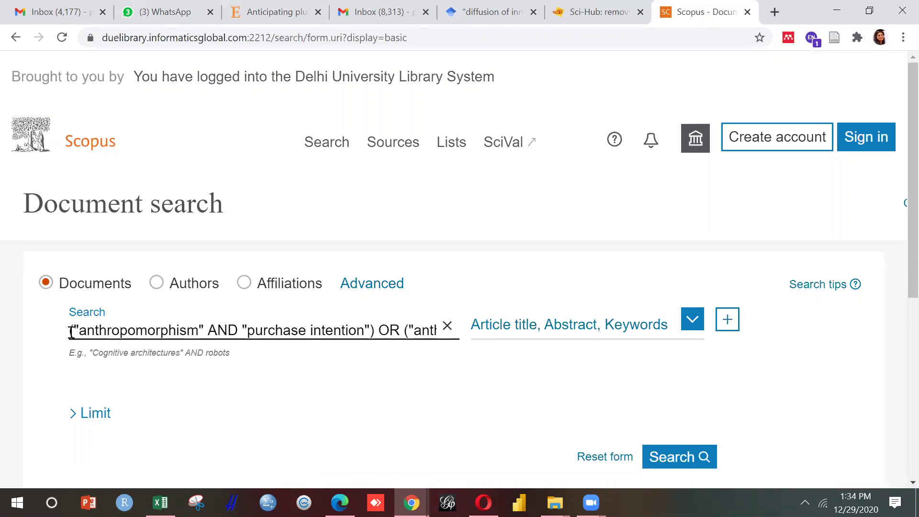
pyautogui.write('(')
# Add a matching closing parenthesis at the end of the whole query and run the document search.
pyautogui.press('Right')
pyautogui.press('Right')
pyautogui.press('Right')
pyautogui.press('Right')
pyautogui.press('Right')
pyautogui.press('Right')
pyautogui.press('Right')
pyautogui.press('Right')
pyautogui.press('Right')
pyautogui.press('Right')
pyautogui.press('Right')
pyautogui.press('Right')
pyautogui.press('Right')
pyautogui.press('Right')
pyautogui.press('Right')
pyautogui.press('Right')
pyautogui.press('Right')
pyautogui.press('Right')
pyautogui.press('Right')
pyautogui.press('Right')
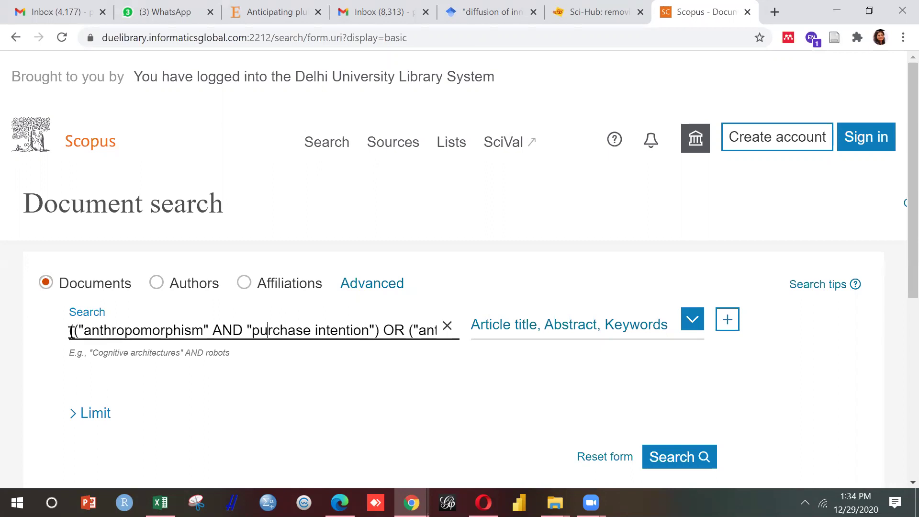
pyautogui.press('Right')
pyautogui.press('Right')
pyautogui.press('Right')
pyautogui.press('Right')
pyautogui.press('Right')
pyautogui.press('Right')
pyautogui.press('Right')
pyautogui.press('Right')
pyautogui.press('Right')
pyautogui.press('Right')
pyautogui.press('Right')
pyautogui.press('Right')
pyautogui.press('Right')
pyautogui.press('Right')
pyautogui.press('Right')
pyautogui.press('Right')
pyautogui.press('Right')
pyautogui.press('Right')
pyautogui.press('Right')
pyautogui.press('Right')
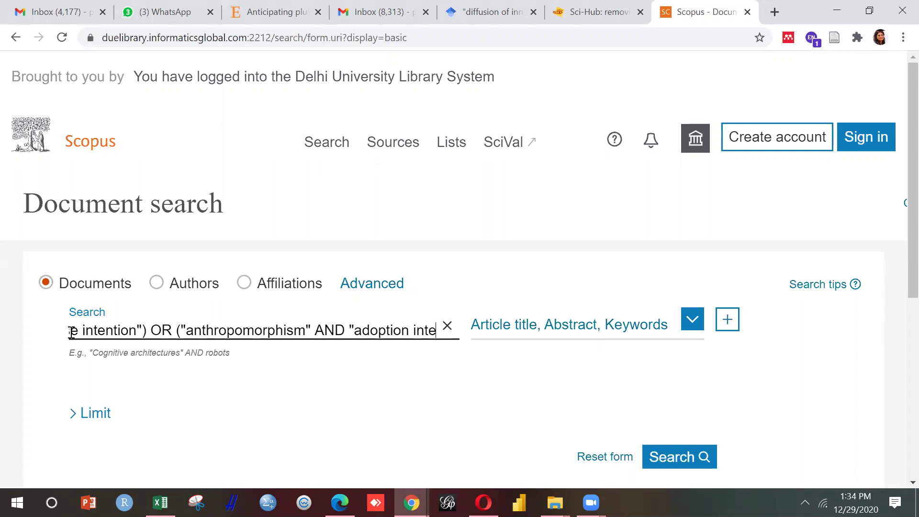
pyautogui.press('Right')
pyautogui.press('Right')
pyautogui.press('Right')
pyautogui.press('Right')
pyautogui.press('Right')
pyautogui.press('Right')
pyautogui.write(')')
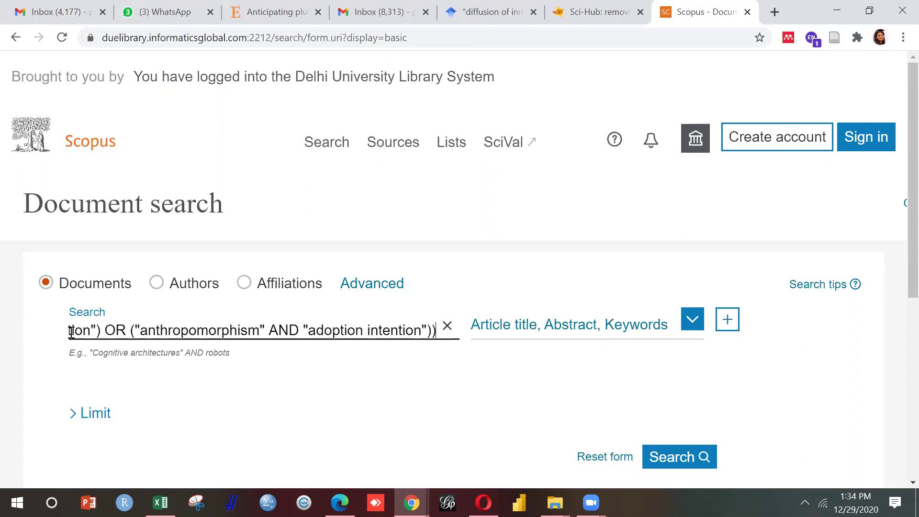
pyautogui.press('Return')
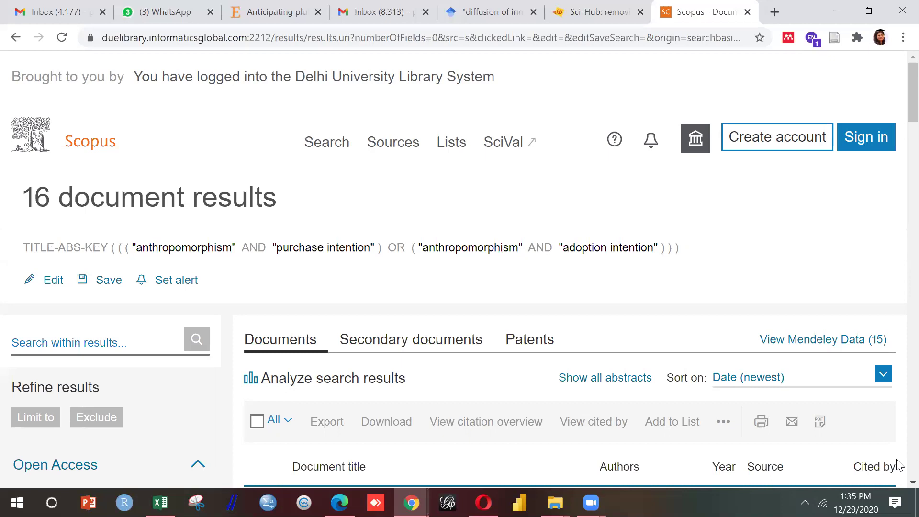
# Examine the titles, sources and available refine filters of the articles found by the query.
pyautogui.scroll(-6, 899, 464)
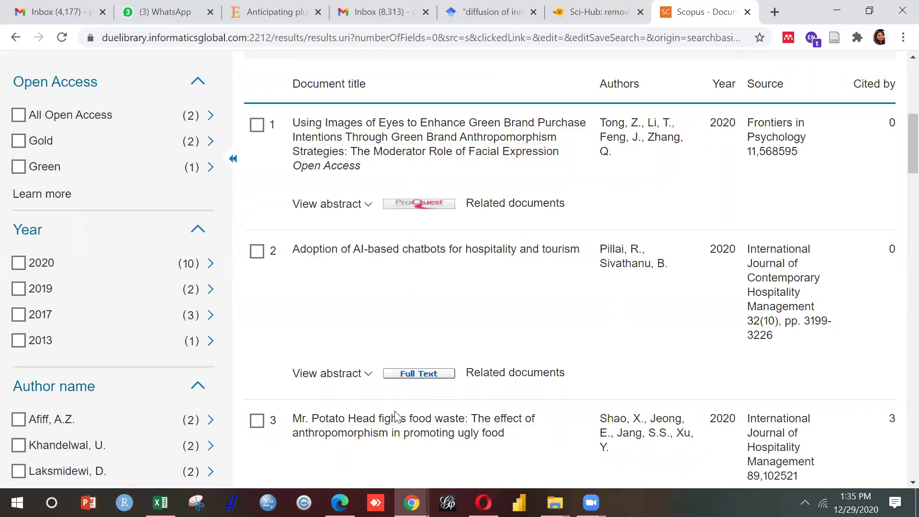
pyautogui.scroll(-4, 396, 415)
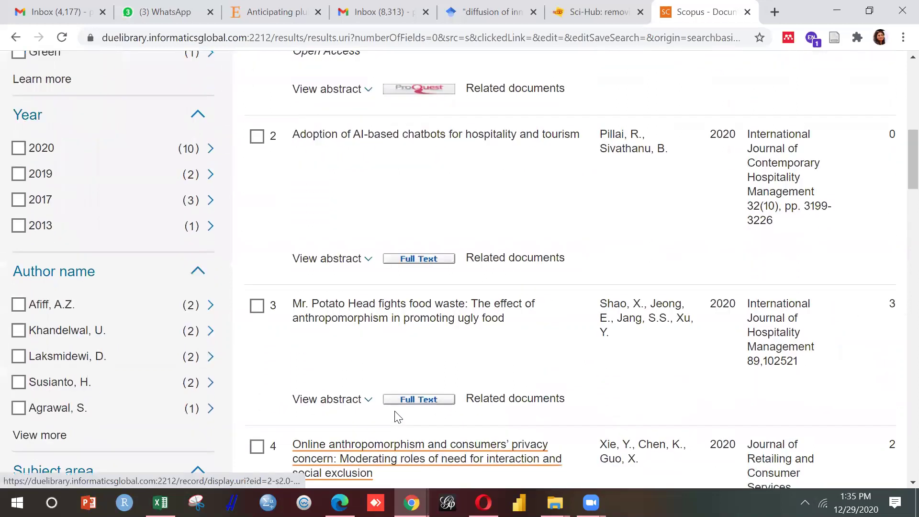
pyautogui.scroll(-3, 395, 415)
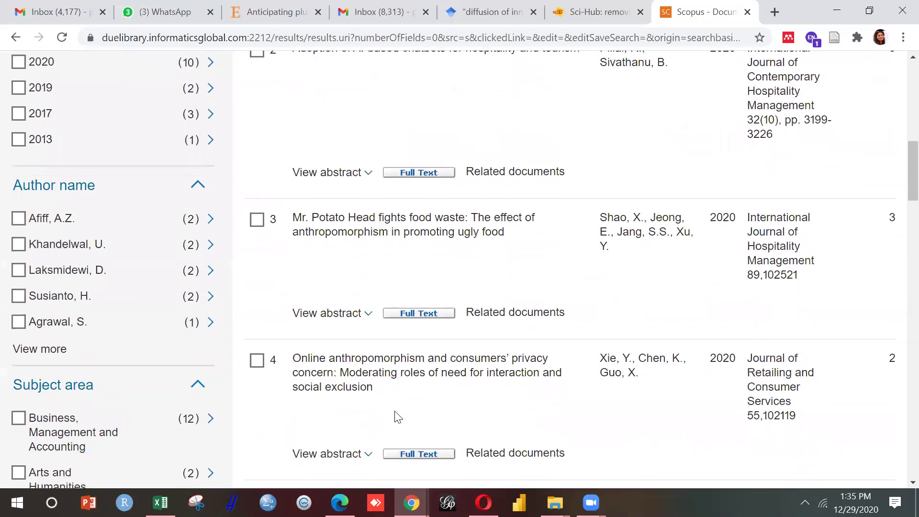
pyautogui.scroll(-5, 395, 412)
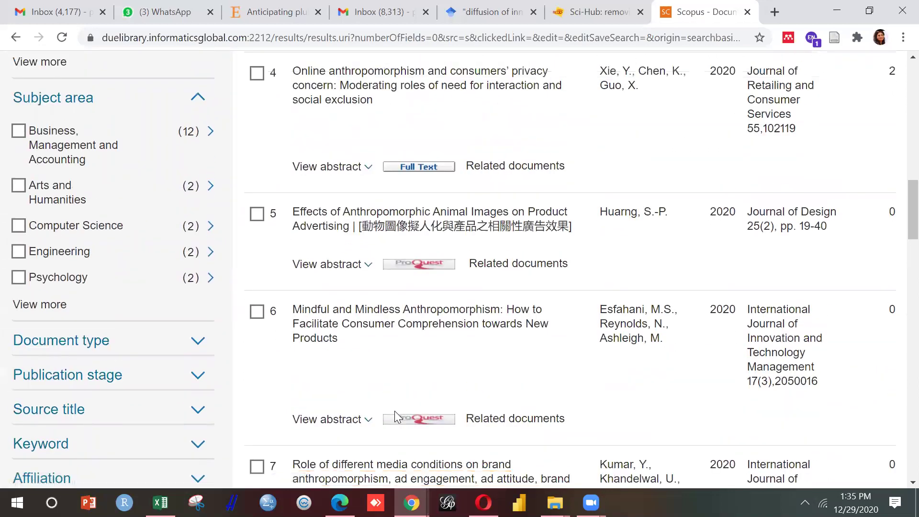
pyautogui.scroll(12, 394, 411)
pyautogui.scroll(5, 395, 415)
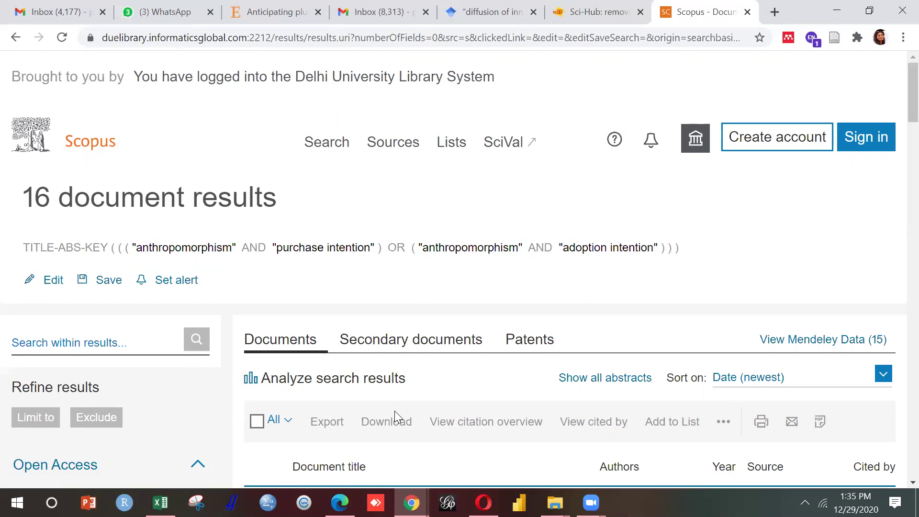
# Edit the query to remove "adoption" so the second group reads ("anthropomorphism" AND "intention"), and rerun the search.
pyautogui.click(53, 280)
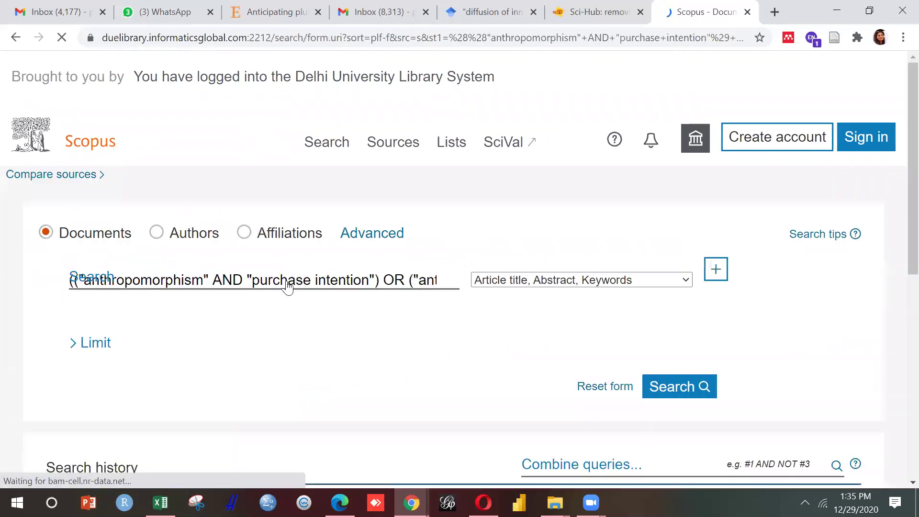
pyautogui.press('Right')
pyautogui.press('Right')
pyautogui.press('Right')
pyautogui.press('Right')
pyautogui.press('Right')
pyautogui.press('Right')
pyautogui.press('Right')
pyautogui.press('Right')
pyautogui.press('Right')
pyautogui.press('Right')
pyautogui.press('Right')
pyautogui.press('Right')
pyautogui.press('Right')
pyautogui.press('Right')
pyautogui.press('Right')
pyautogui.press('Right')
pyautogui.press('Right')
pyautogui.press('Right')
pyautogui.press('Right')
pyautogui.press('Right')
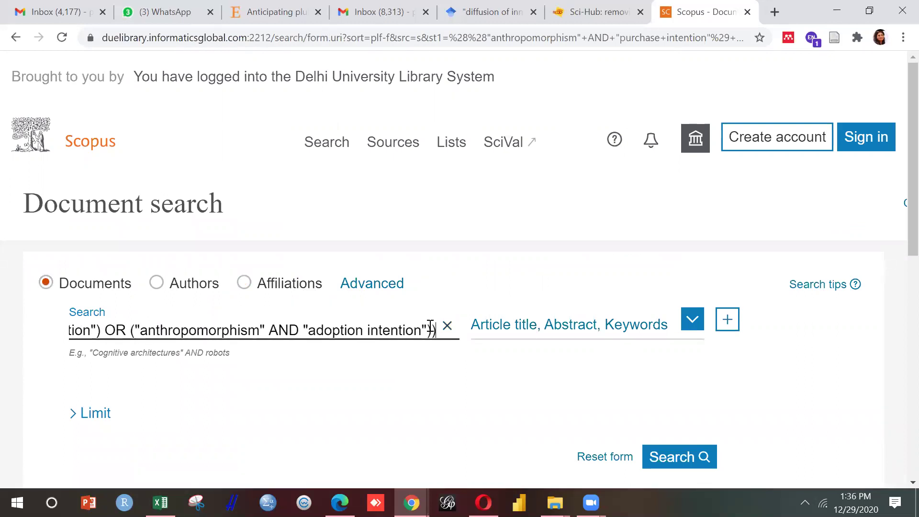
pyautogui.click(363, 331)
pyautogui.press('BackSpace')
pyautogui.press('BackSpace')
pyautogui.press('BackSpace')
pyautogui.press('BackSpace')
pyautogui.press('BackSpace')
pyautogui.press('BackSpace')
pyautogui.press('BackSpace')
pyautogui.press('BackSpace')
pyautogui.press('BackSpace')
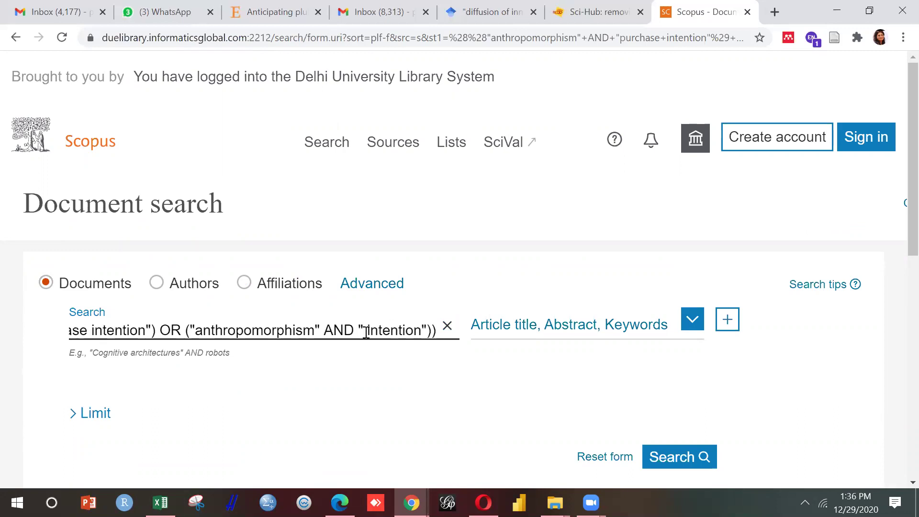
pyautogui.press('BackSpace')
pyautogui.press('Return')
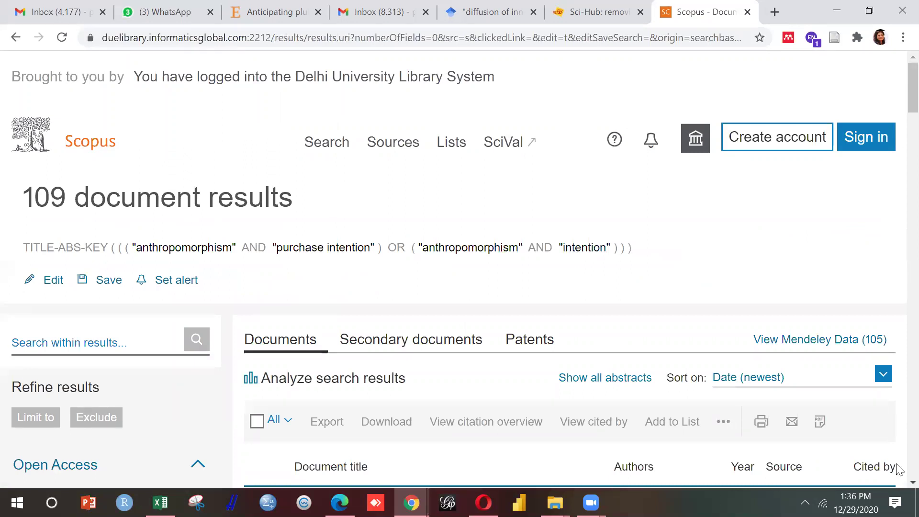
# Select the subject areas Business, Management and Accounting and Social Sciences as refine filters for the results.
pyautogui.scroll(-8, 898, 469)
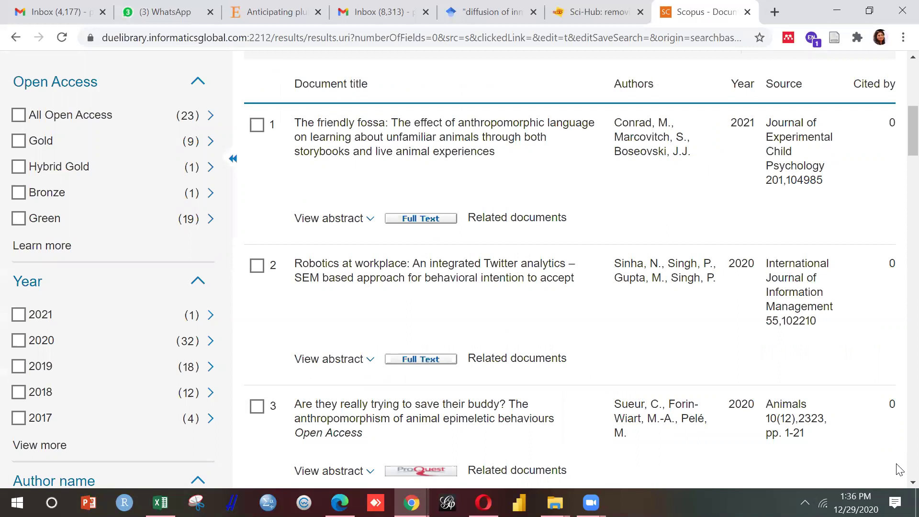
pyautogui.scroll(-8, 897, 464)
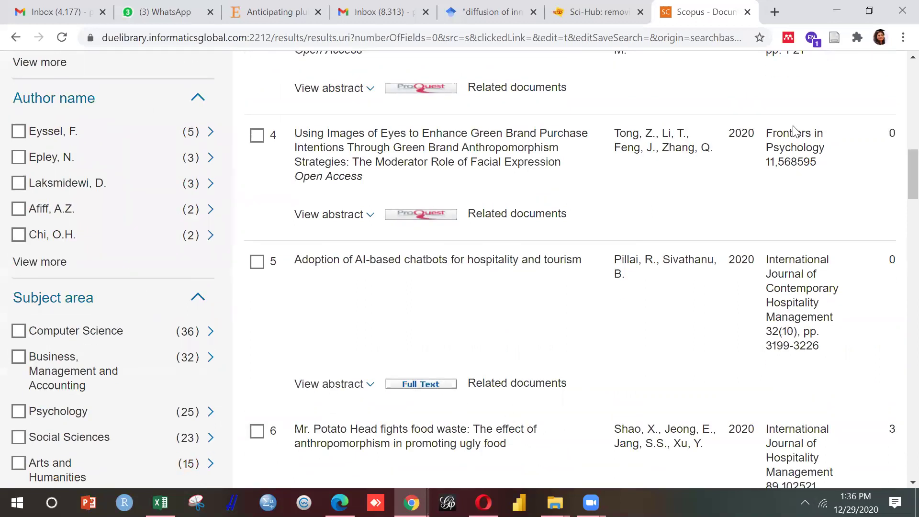
pyautogui.scroll(8, 898, 86)
pyautogui.scroll(8, 898, 86)
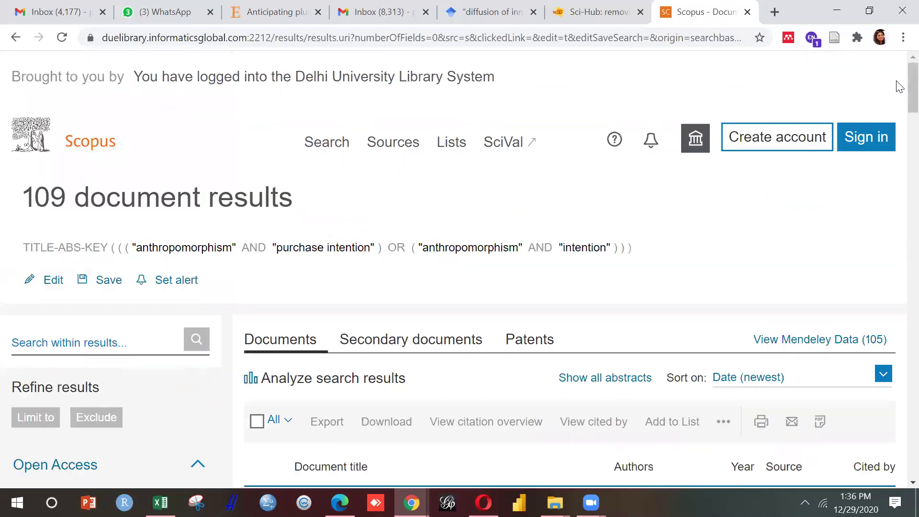
pyautogui.scroll(-16, 899, 450)
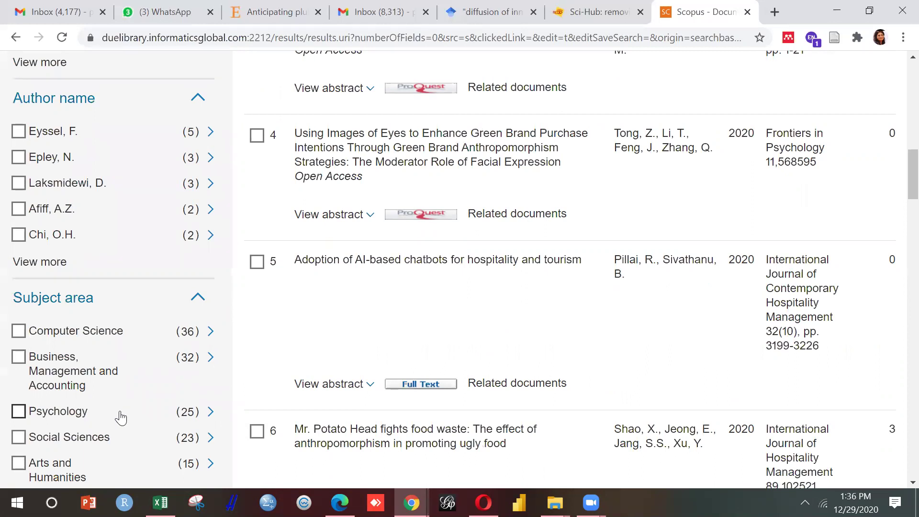
pyautogui.click(17, 361)
pyautogui.click(38, 440)
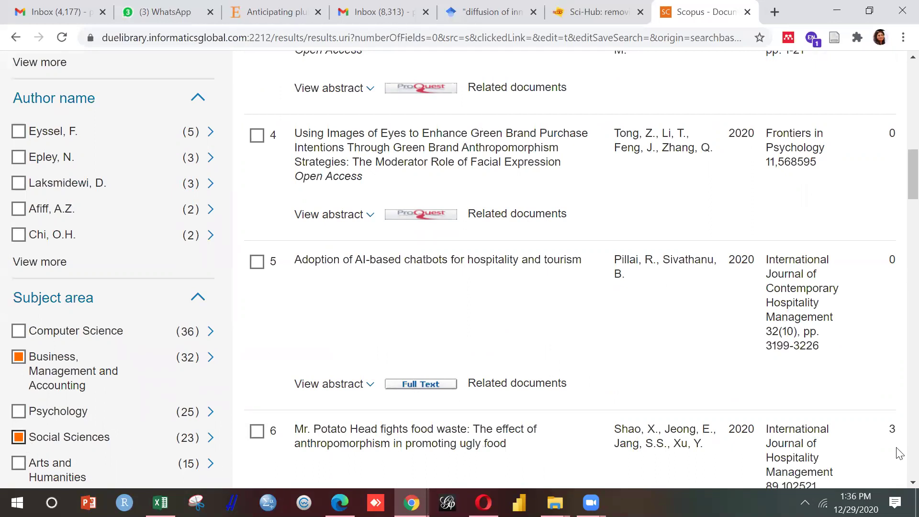
# Expand the document type filter and select Article.
pyautogui.scroll(-8, 899, 466)
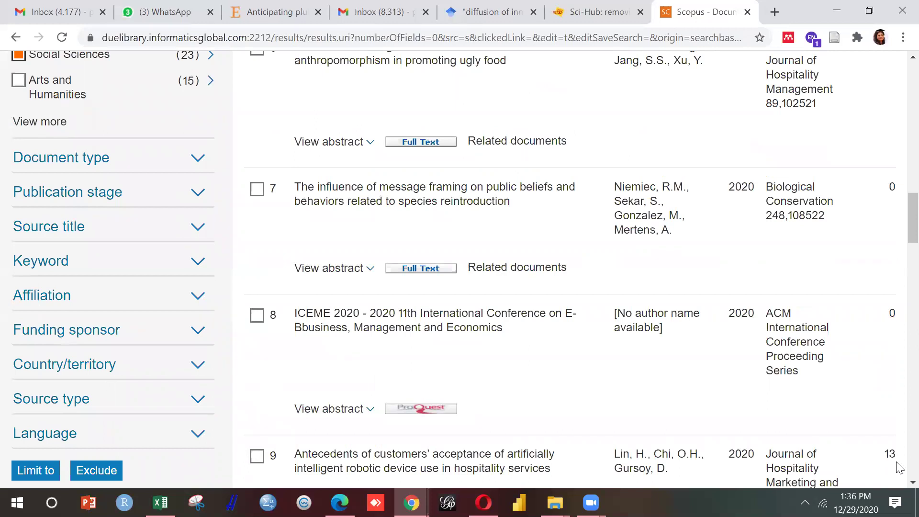
pyautogui.scroll(8, 899, 78)
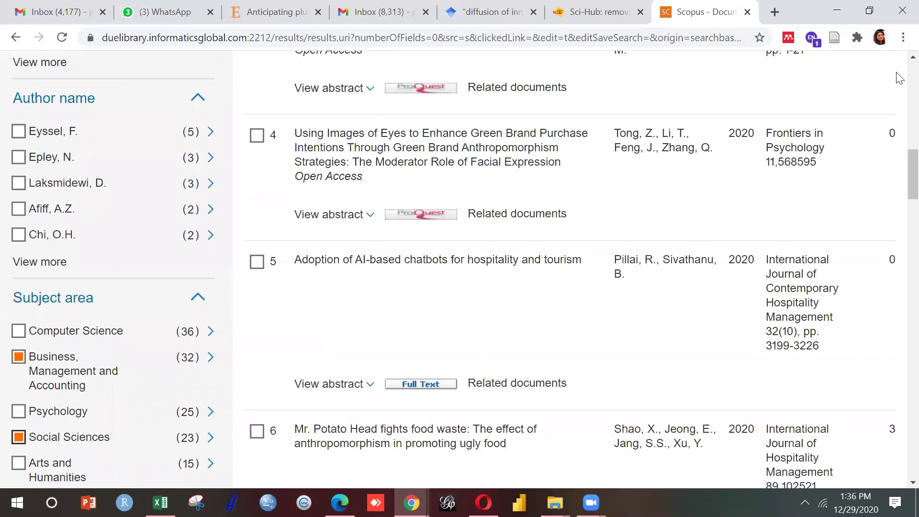
pyautogui.scroll(-8, 899, 460)
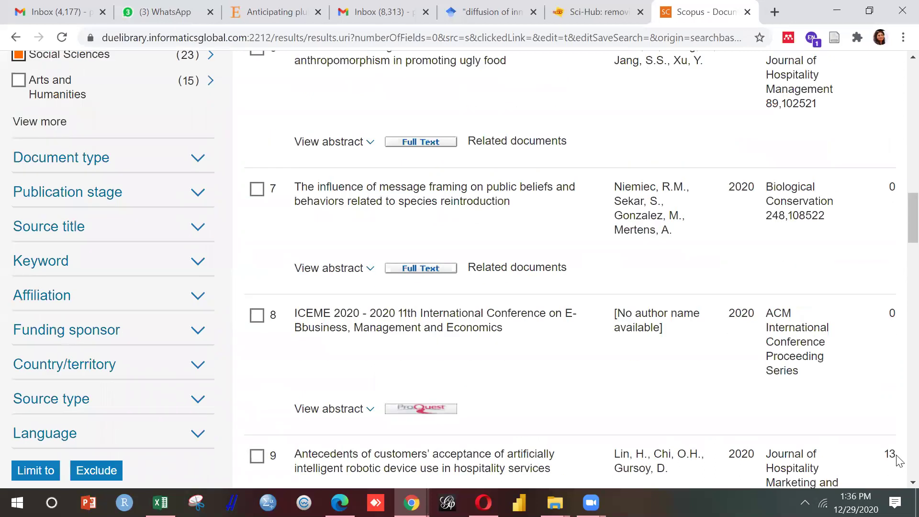
pyautogui.click(92, 165)
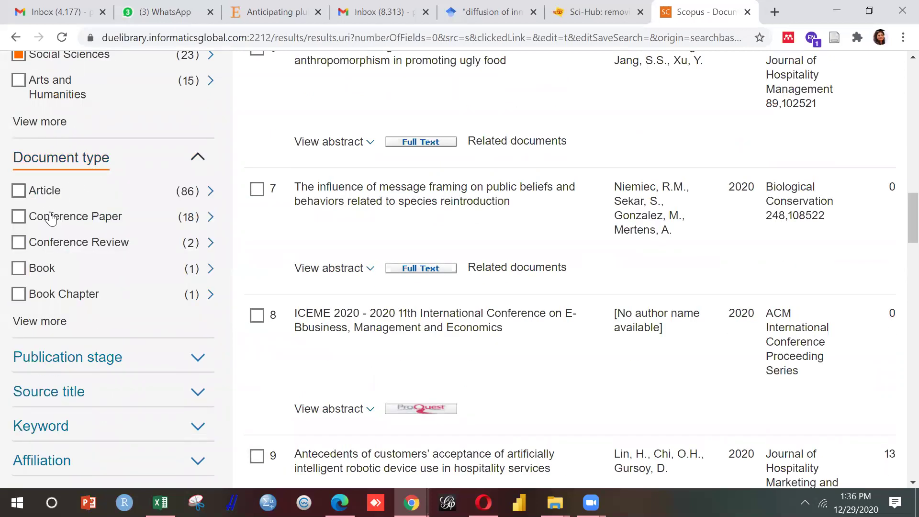
pyautogui.click(28, 192)
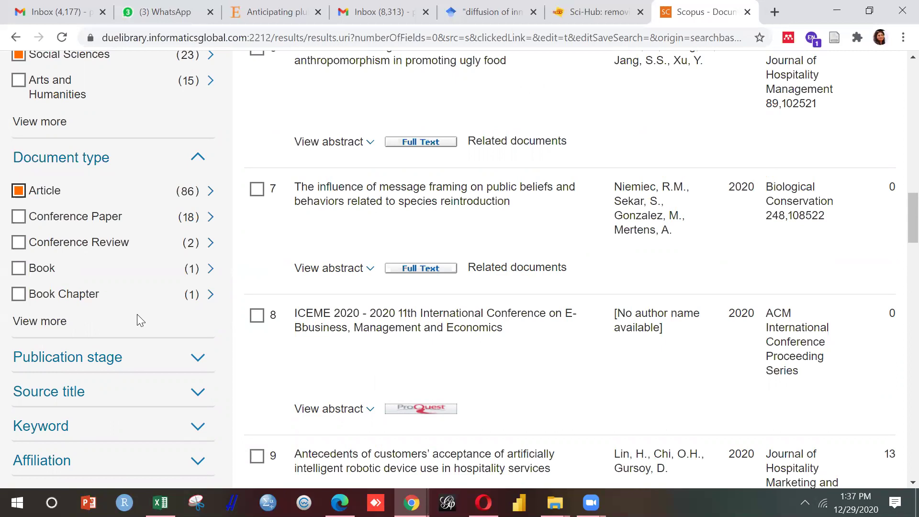
# Expand the publication stage and keyword filters, and review the extended keyword list before shortening it again.
pyautogui.click(108, 372)
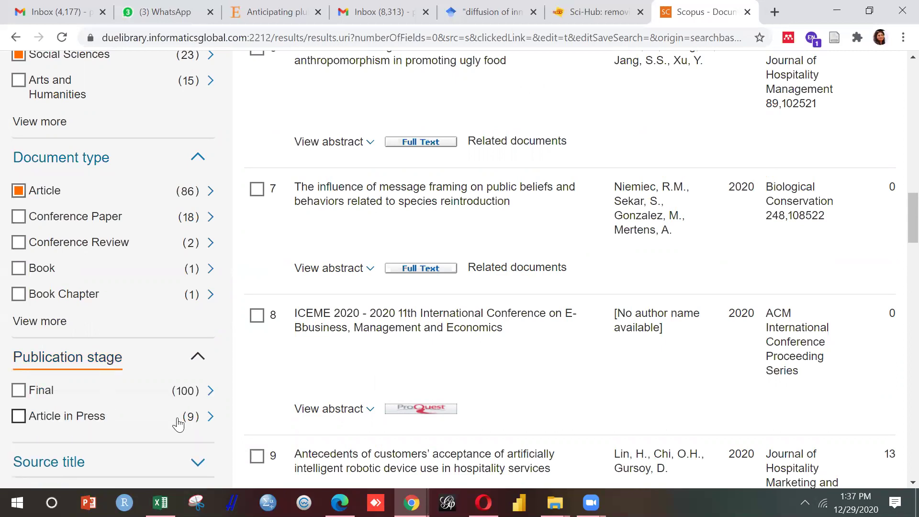
pyautogui.scroll(-5, 900, 455)
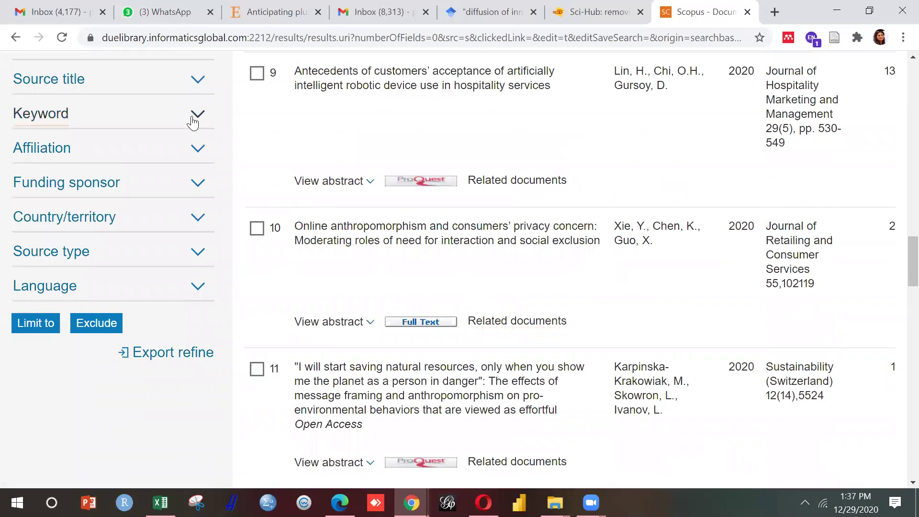
pyautogui.click(196, 115)
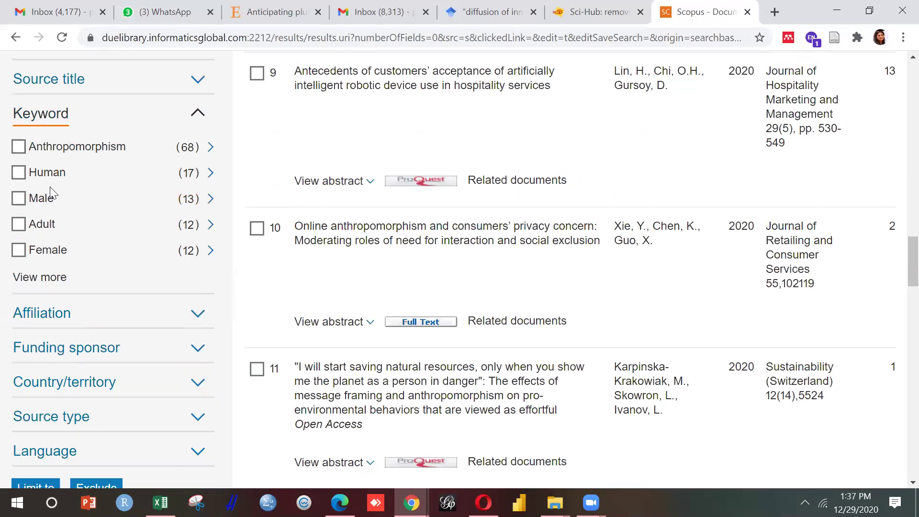
pyautogui.click(46, 285)
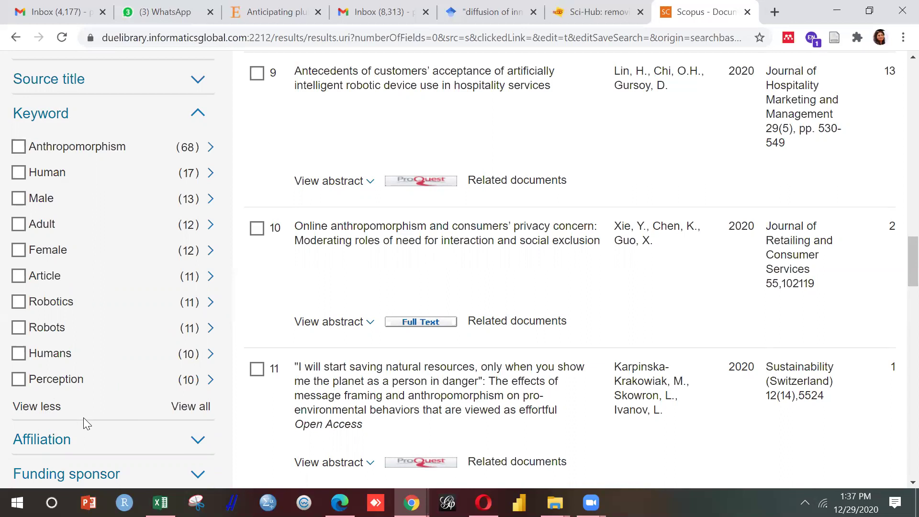
pyautogui.click(48, 410)
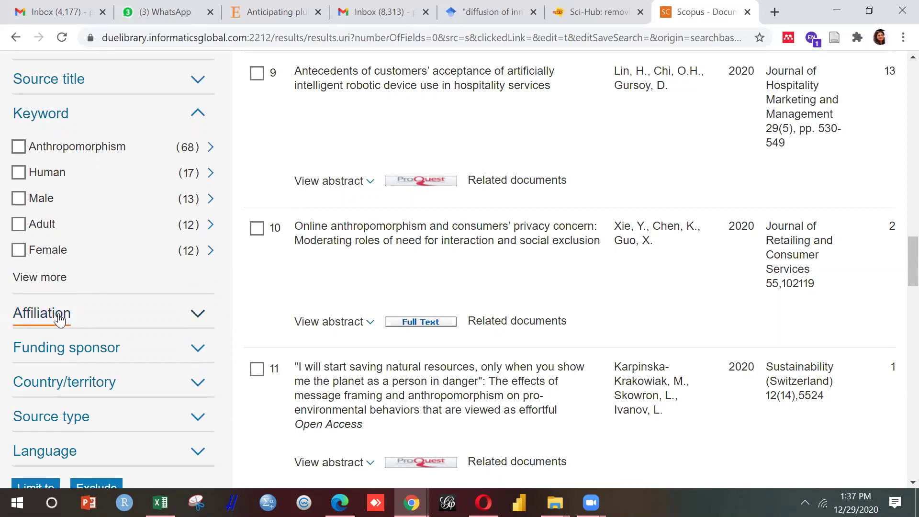
pyautogui.click(41, 278)
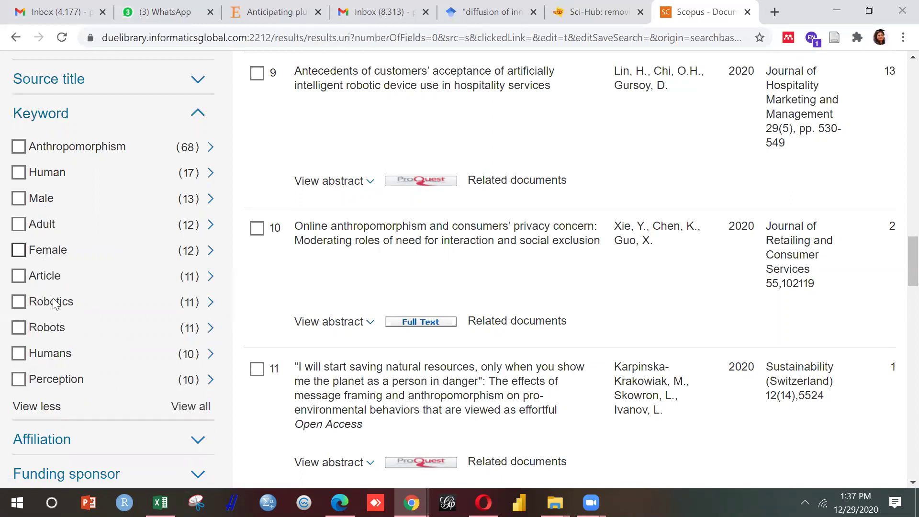
pyautogui.click(54, 408)
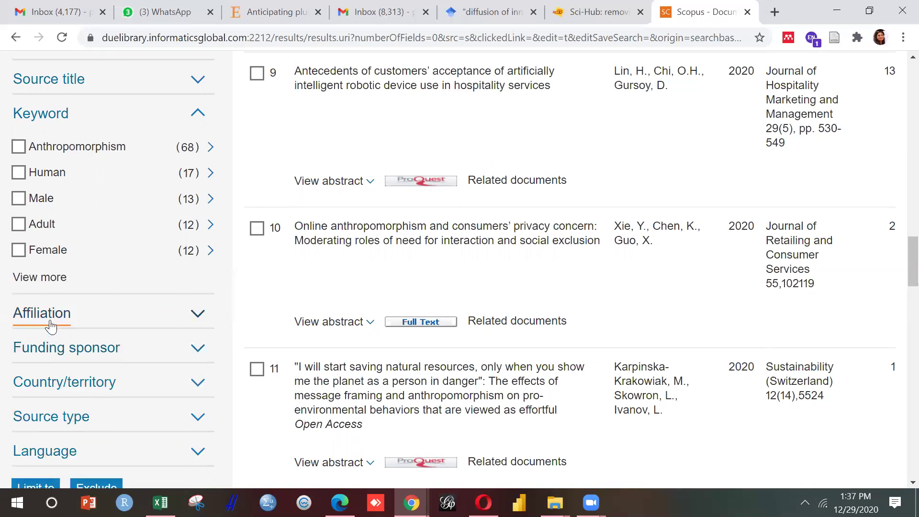
# Check the affiliation filter options, collapse them, and open the country/territory filter.
pyautogui.click(56, 325)
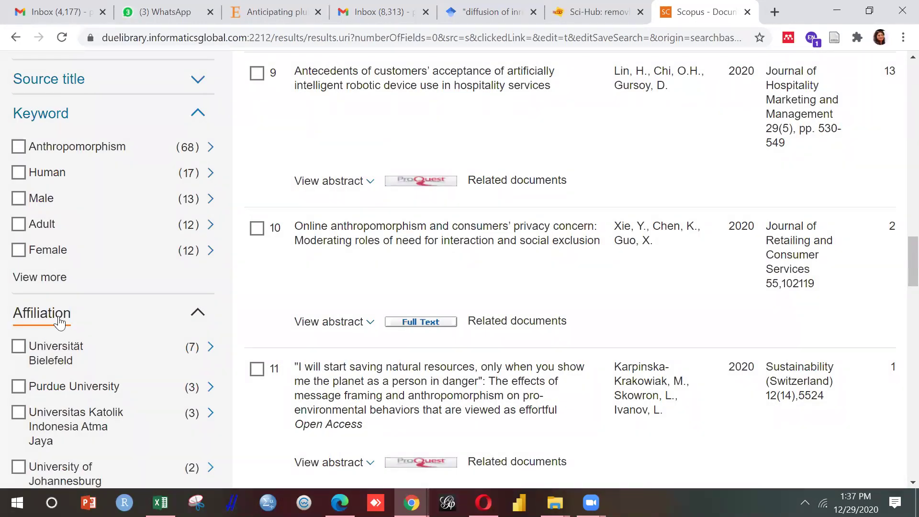
pyautogui.click(58, 320)
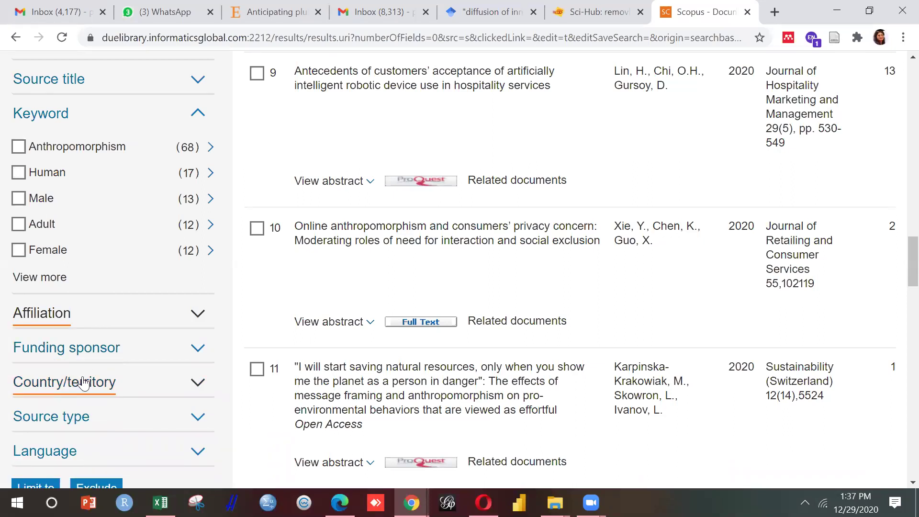
pyautogui.click(77, 385)
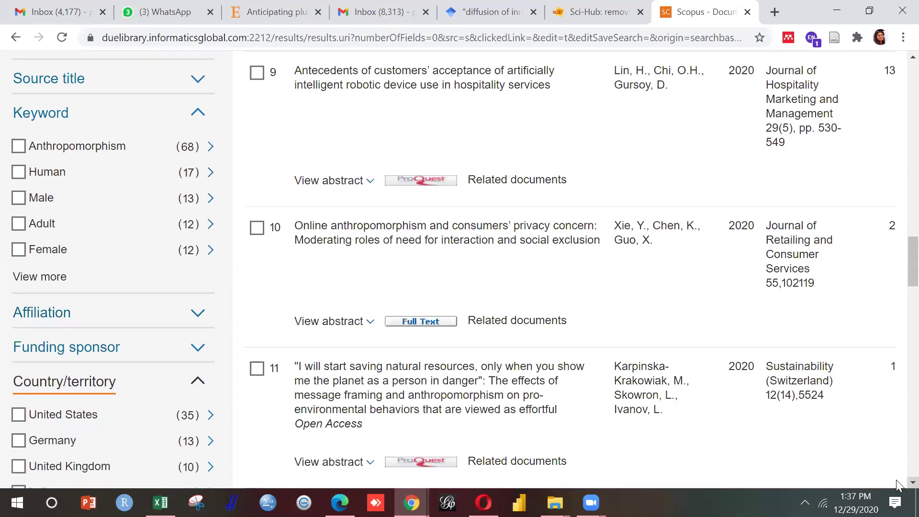
# Select Journal under source type and English under language as refine filters for the results.
pyautogui.scroll(-3, 238, 286)
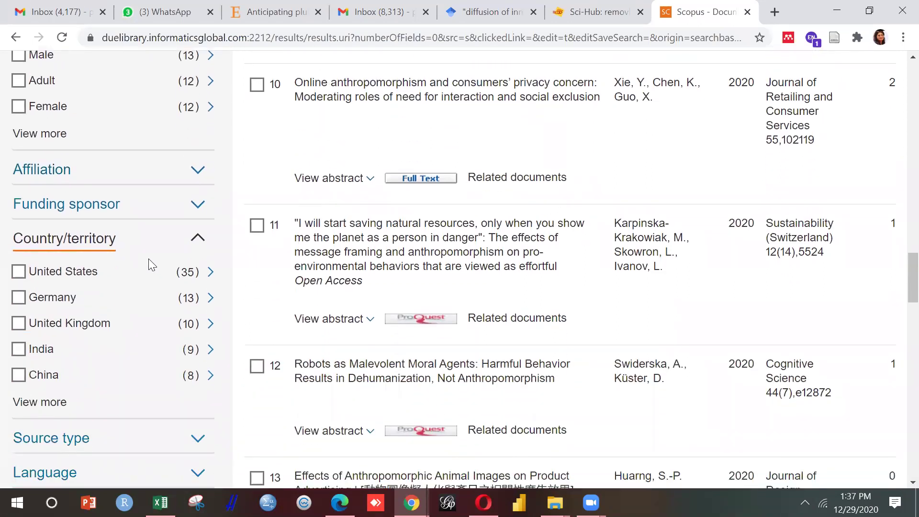
pyautogui.click(70, 437)
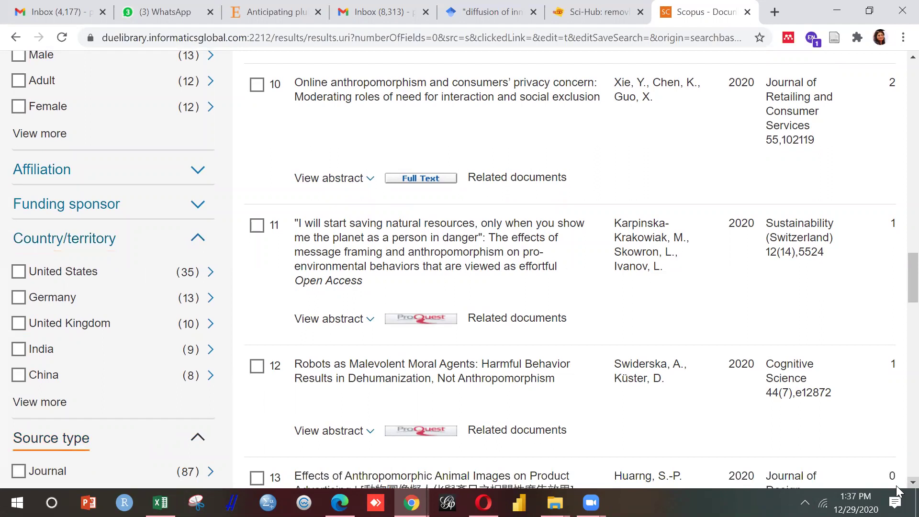
pyautogui.scroll(-4, 460, 268)
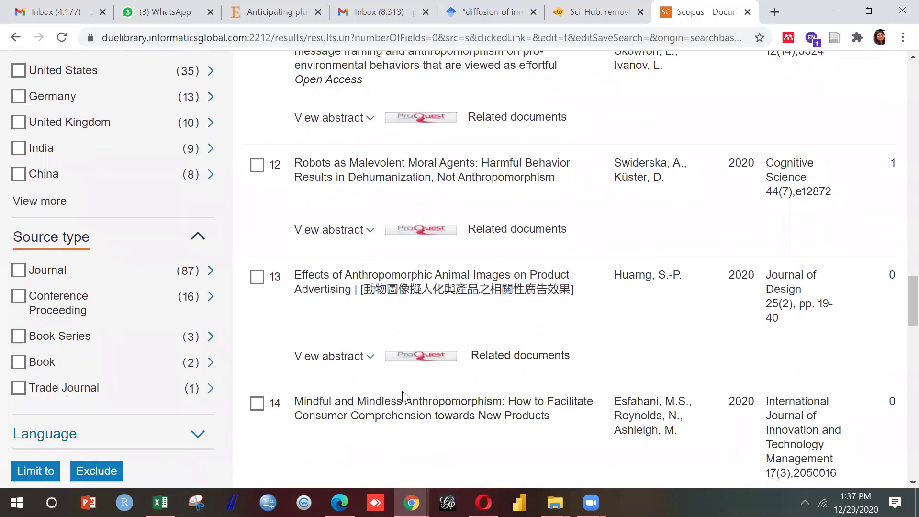
pyautogui.click(24, 272)
pyautogui.click(83, 441)
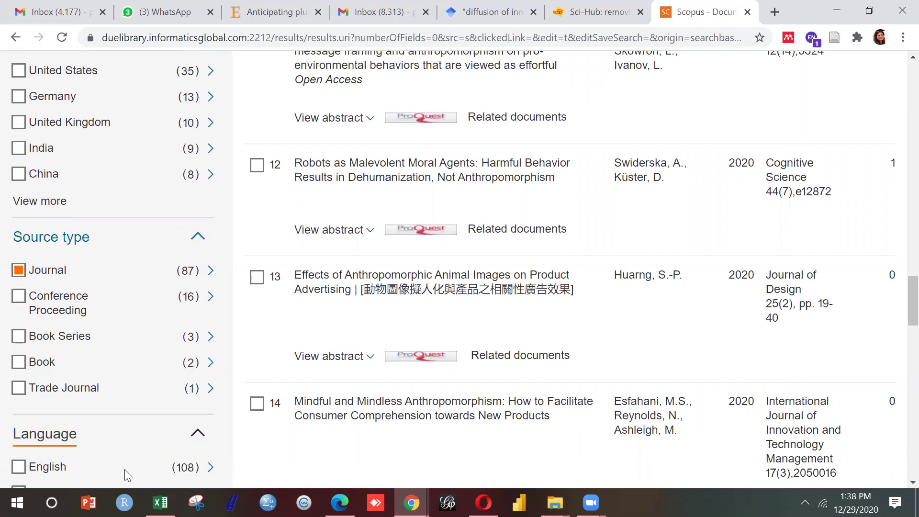
pyautogui.click(19, 467)
pyautogui.scroll(-2, 898, 484)
pyautogui.scroll(-2, 898, 484)
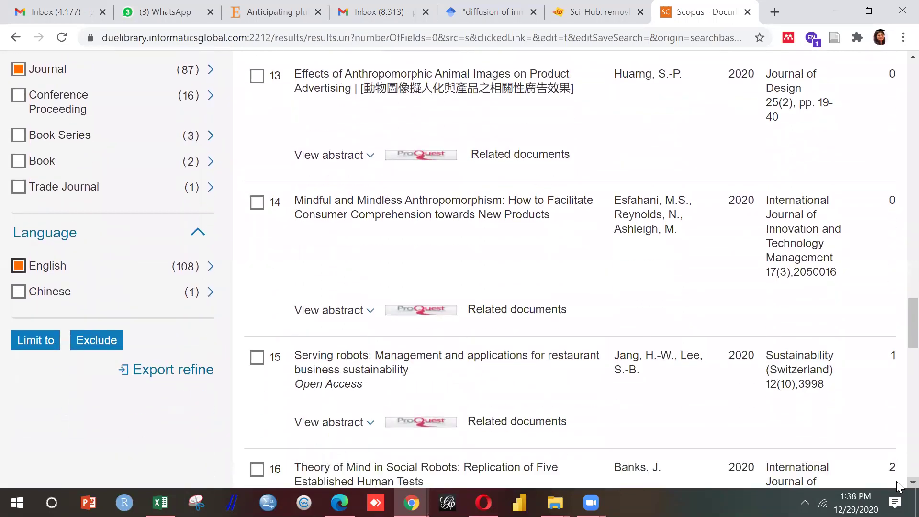
# Expand the year filter and review the years together with the selected subject area and document type filters.
pyautogui.scroll(20, 898, 101)
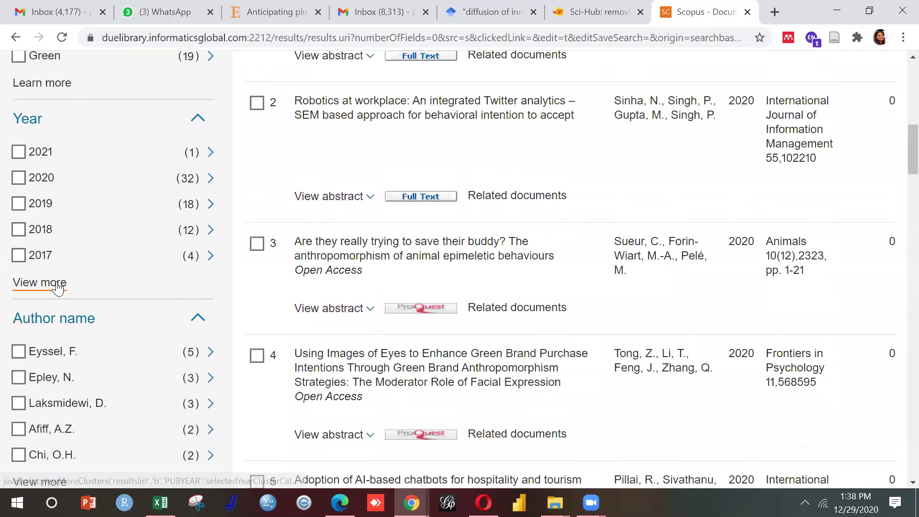
pyautogui.click(57, 282)
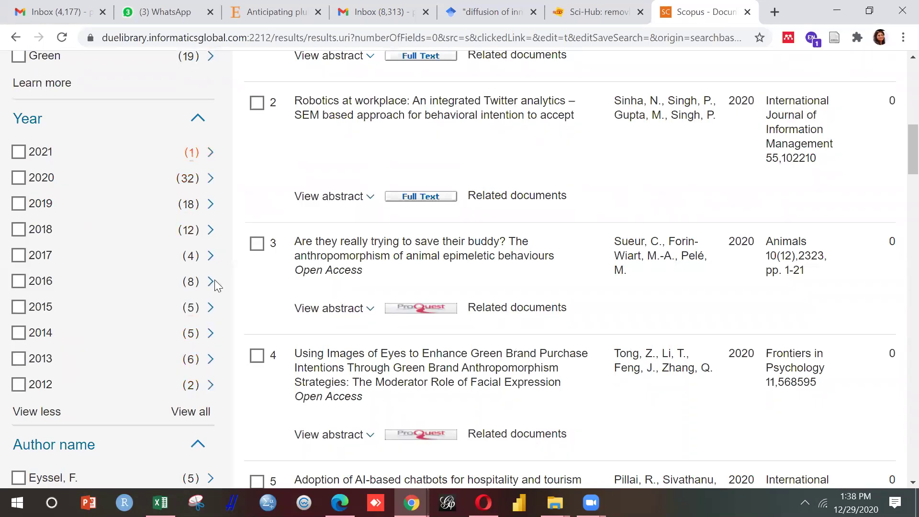
pyautogui.scroll(-5, 899, 472)
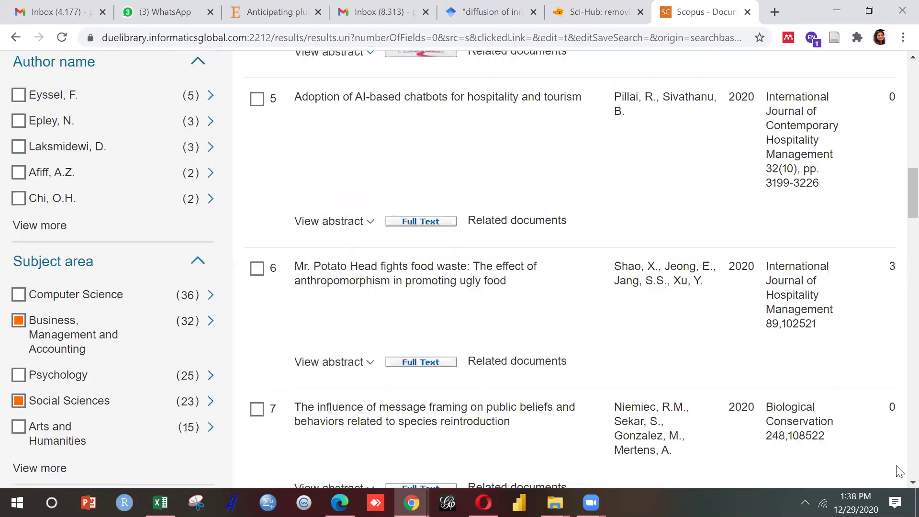
pyautogui.scroll(5, 898, 122)
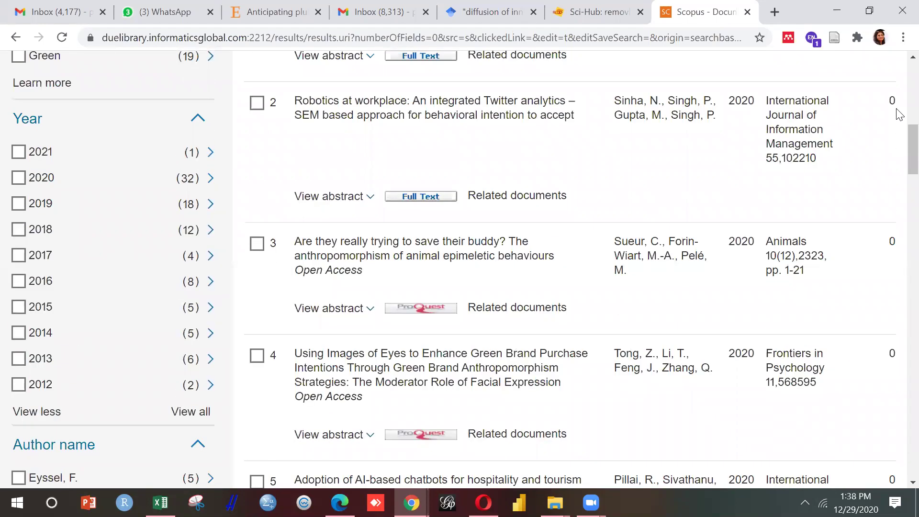
pyautogui.scroll(5, 899, 115)
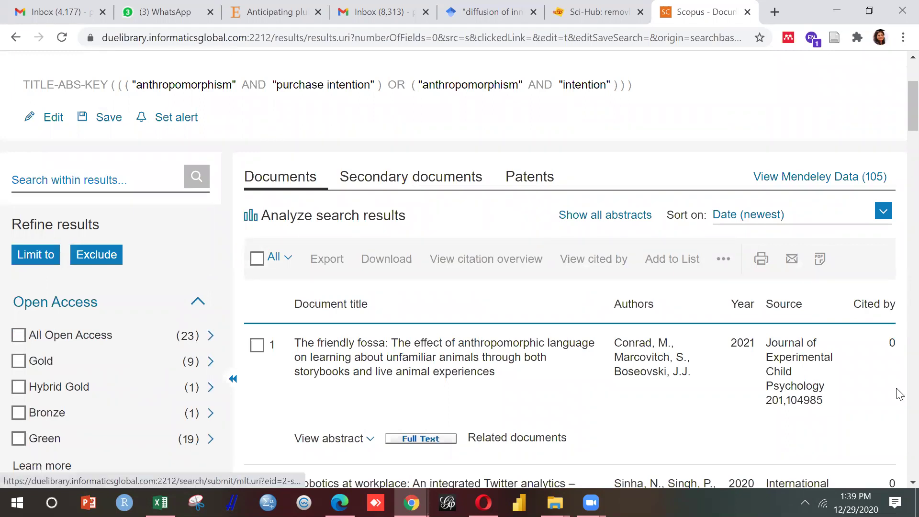
pyautogui.scroll(-12, 899, 439)
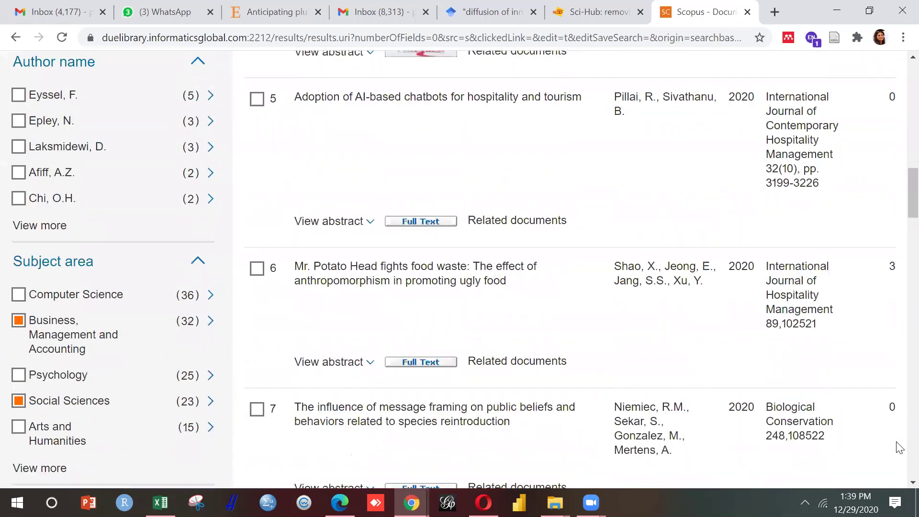
pyautogui.scroll(-8, 899, 452)
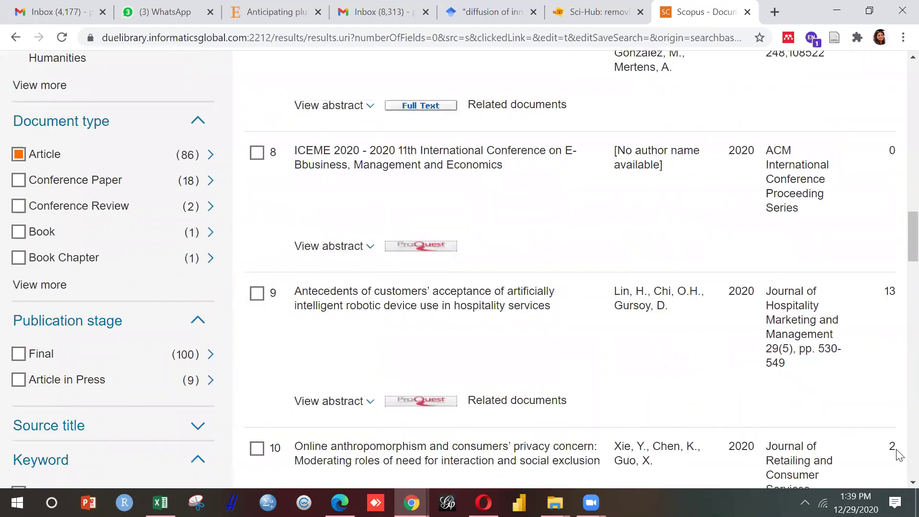
pyautogui.scroll(-8, 899, 452)
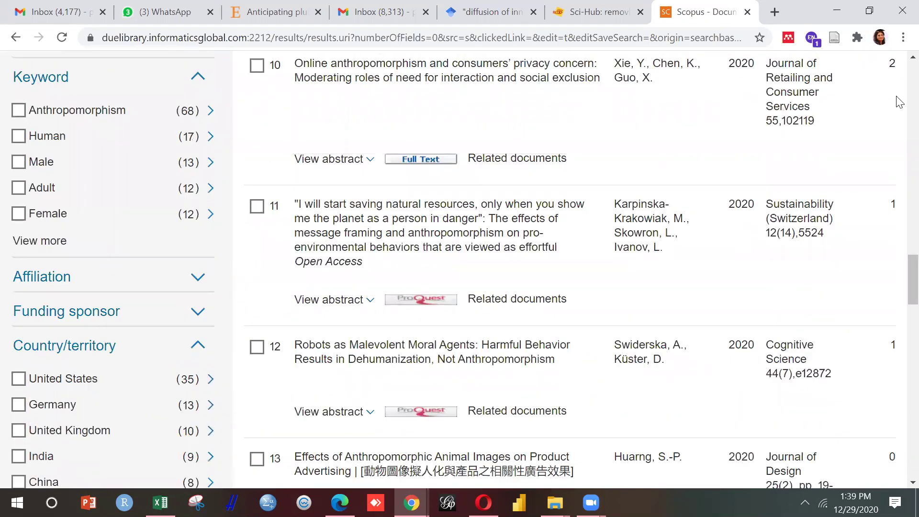
pyautogui.click(892, 334)
pyautogui.scroll(8, 899, 74)
pyautogui.scroll(8, 899, 74)
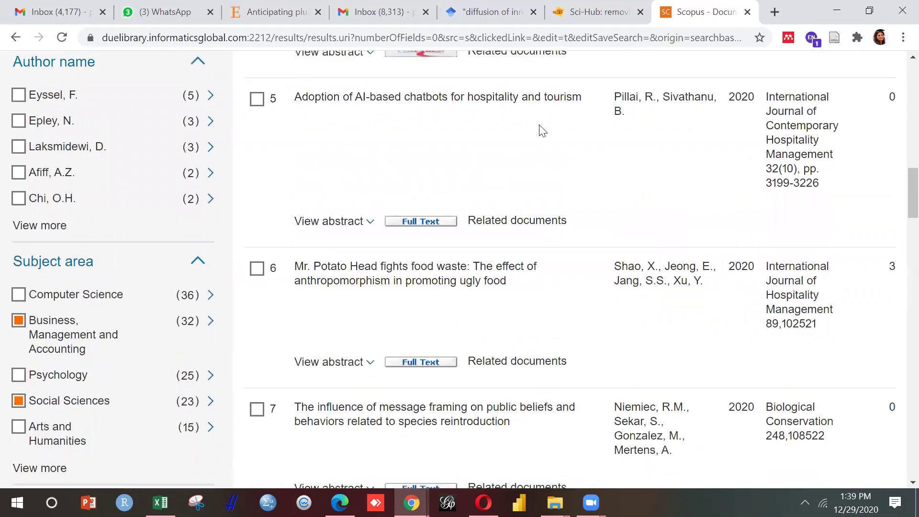
# Open the article "Mr. Potato Head fights food waste", read its abstract, and return to the results.
pyautogui.click(445, 287)
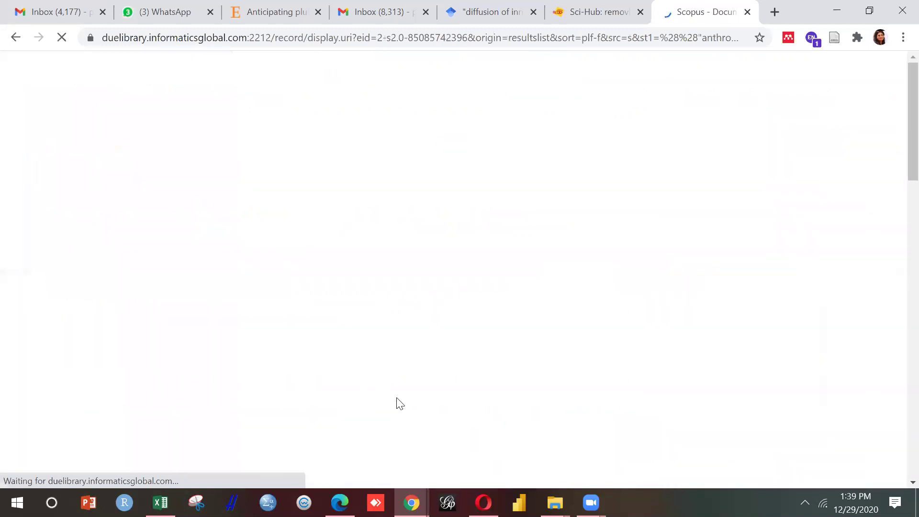
pyautogui.scroll(-8, 401, 403)
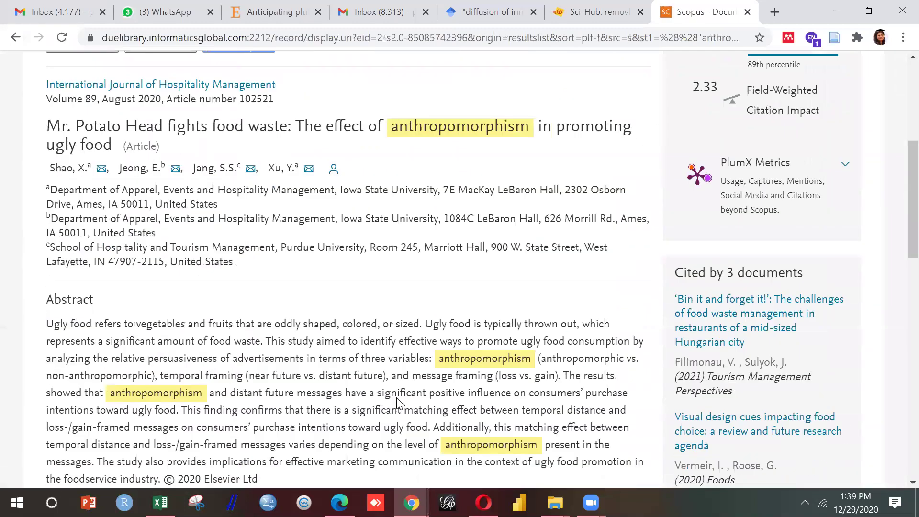
pyautogui.scroll(-1, 400, 404)
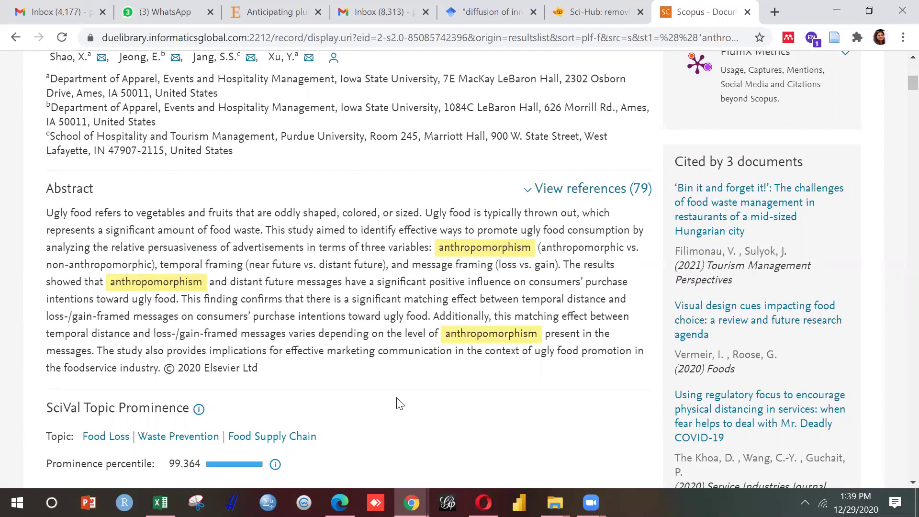
pyautogui.click(16, 41)
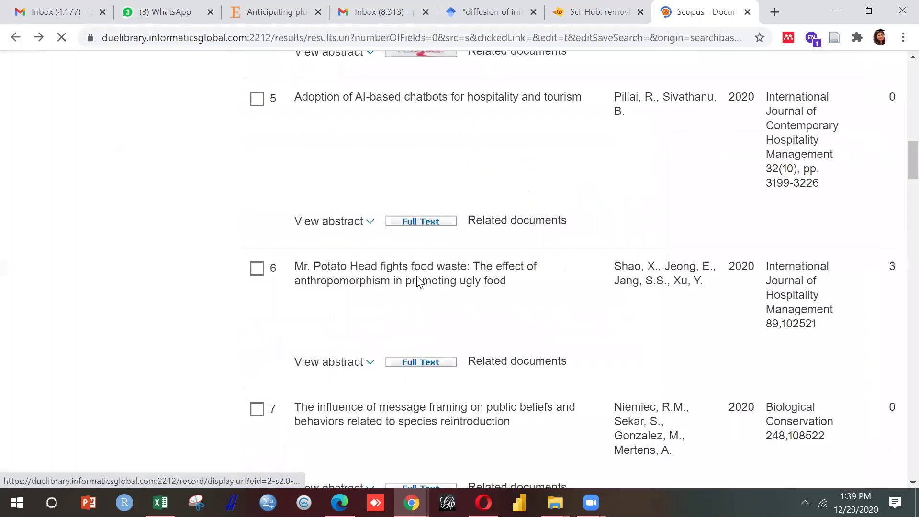
# Open "Antecedents of customers' acceptance of artificially intelligent robotic device use in hospitality services", read its abstract, and return to the results.
pyautogui.scroll(-1, 513, 338)
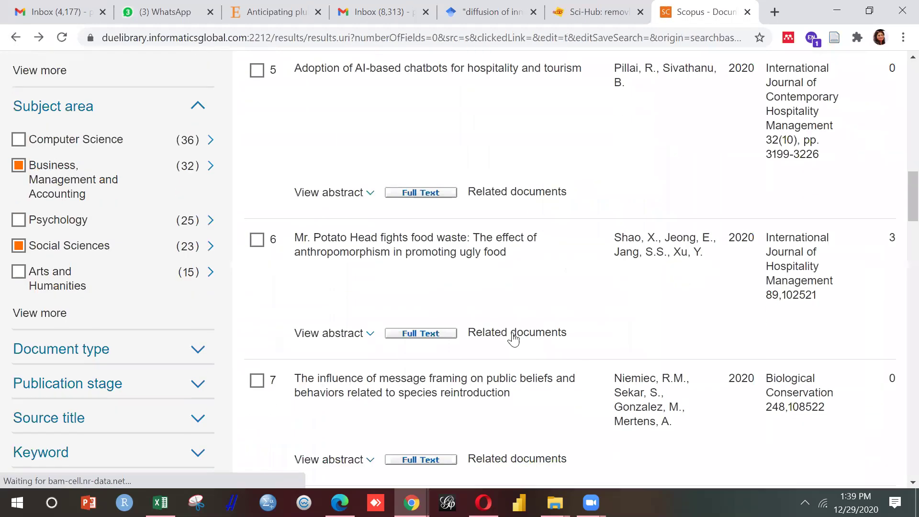
pyautogui.scroll(-5, 513, 339)
pyautogui.scroll(-1, 515, 338)
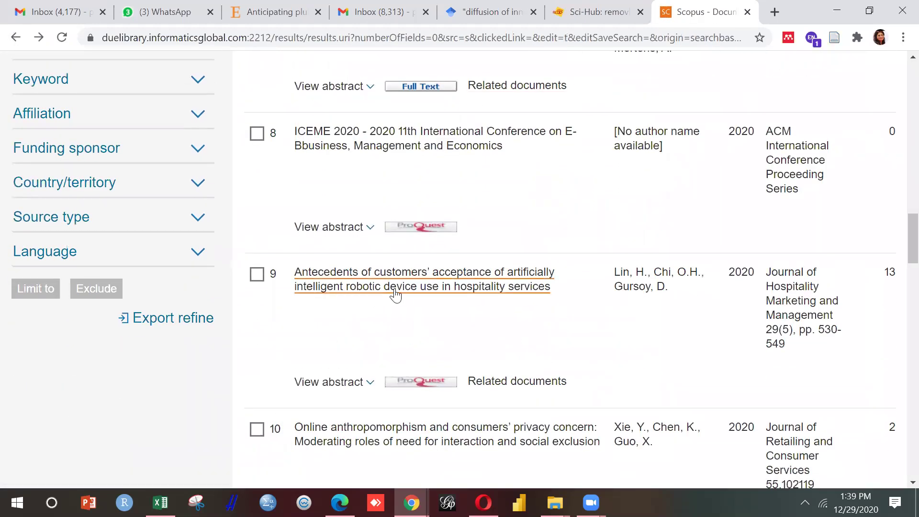
pyautogui.click(334, 287)
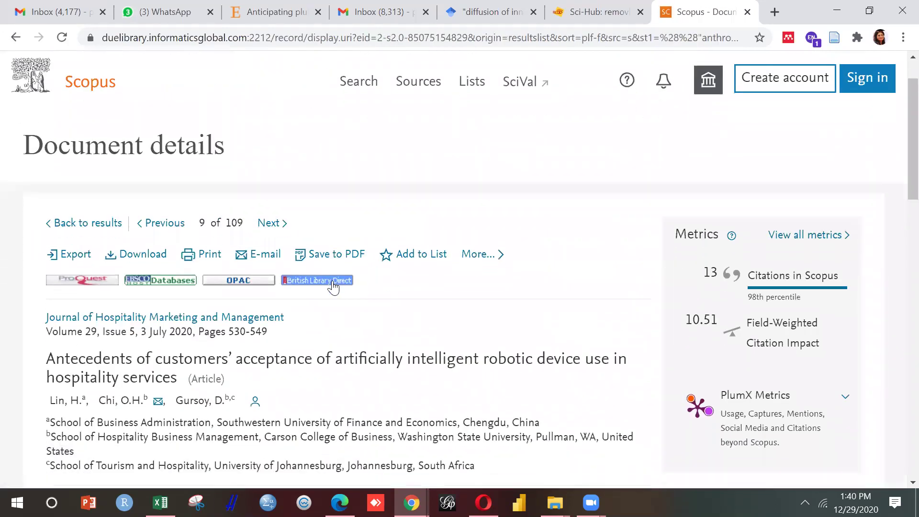
pyautogui.scroll(-8, 333, 287)
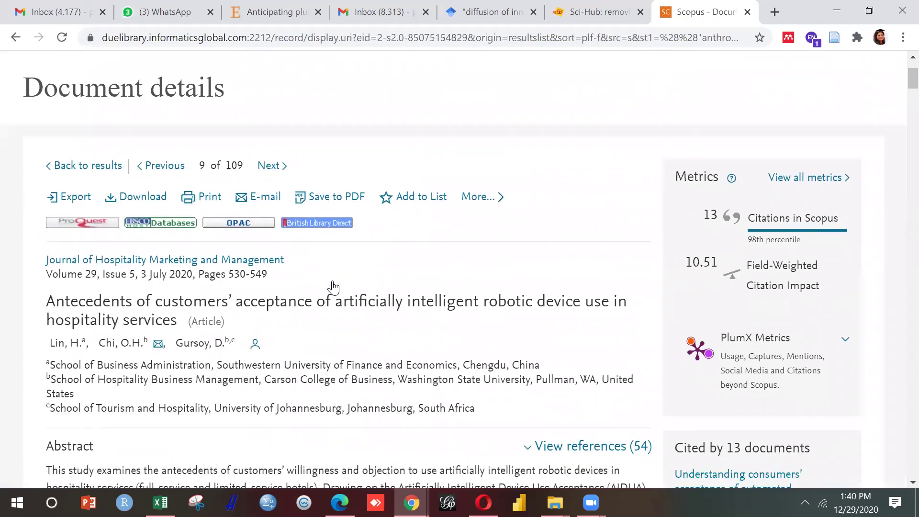
pyautogui.scroll(1, 333, 287)
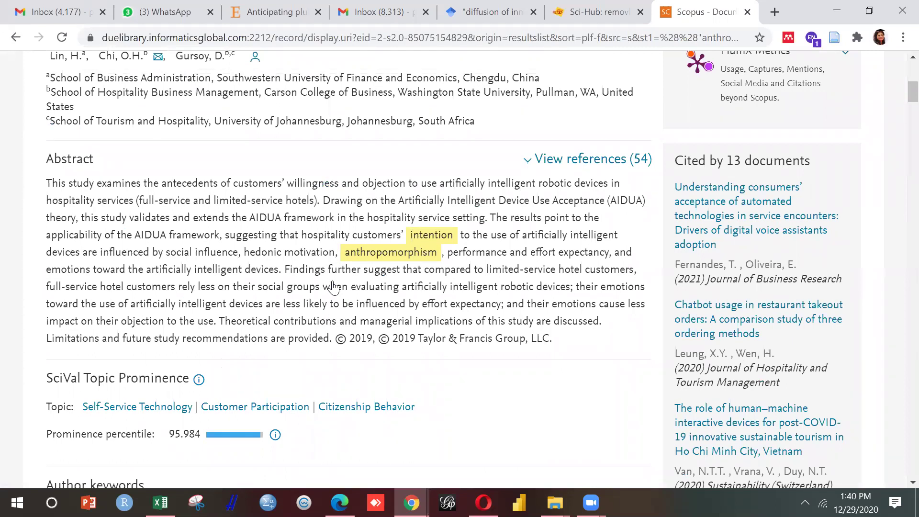
pyautogui.scroll(1, 334, 287)
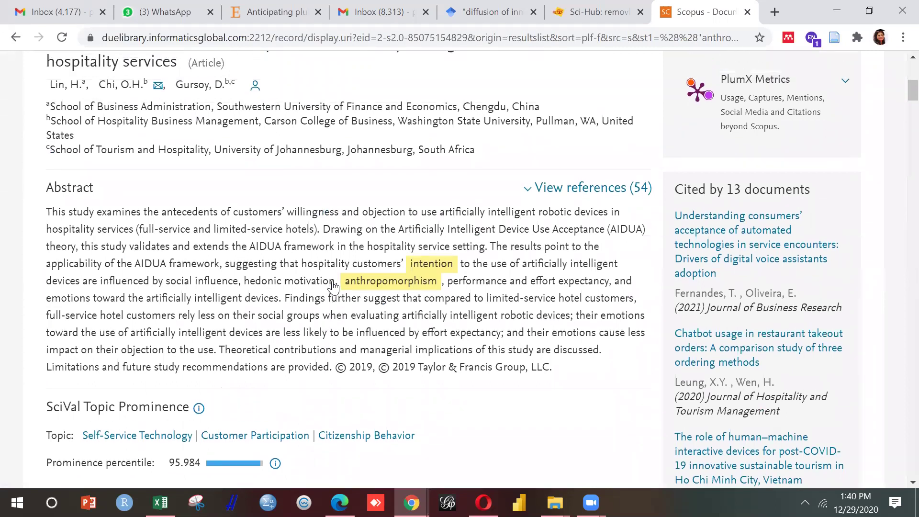
pyautogui.scroll(1, 333, 288)
pyautogui.scroll(-1, 333, 287)
pyautogui.click(17, 37)
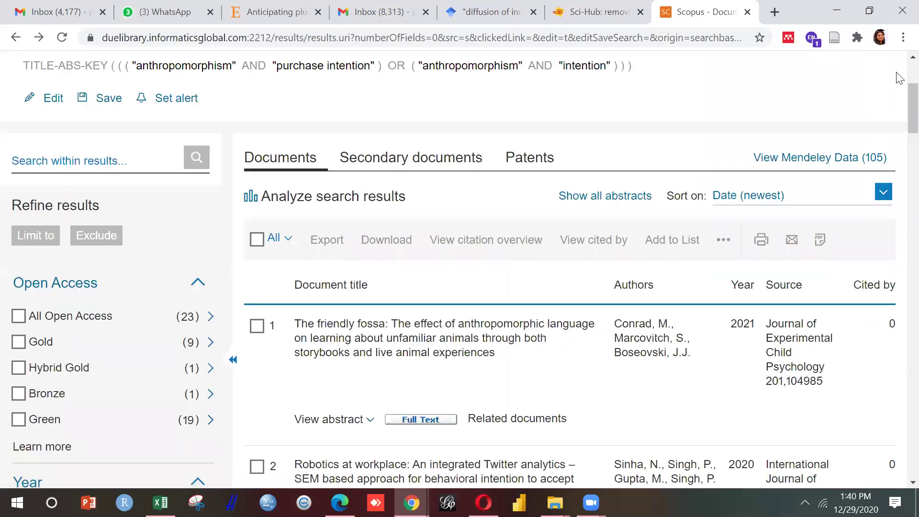
# Sign in to Scopus with the saved account credentials.
pyautogui.click(872, 134)
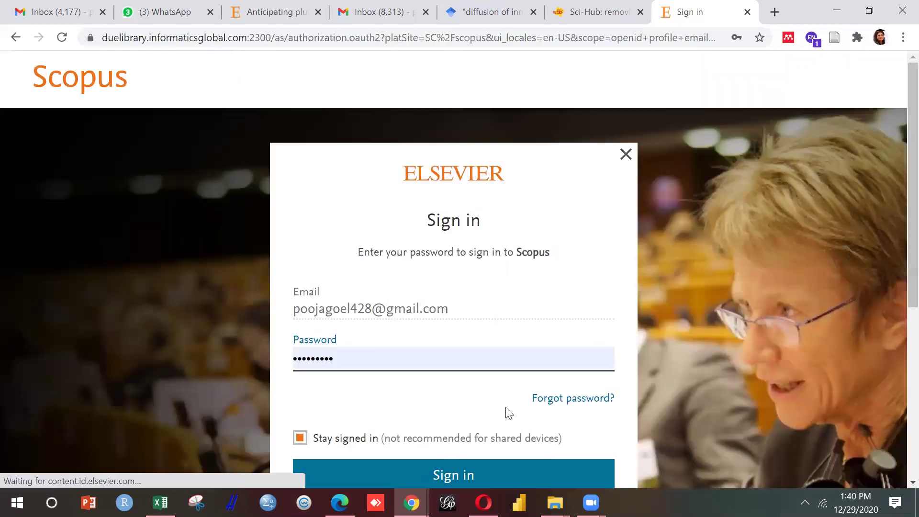
pyautogui.scroll(-2, 895, 475)
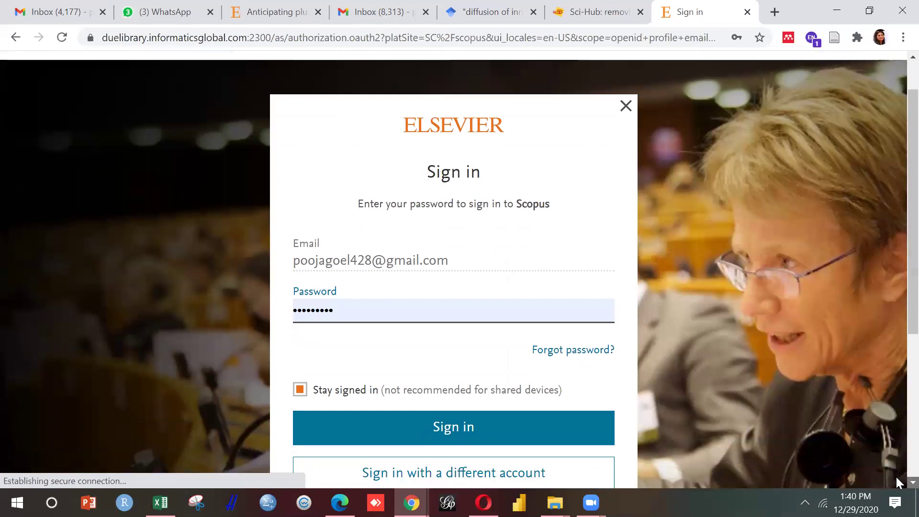
pyautogui.click(566, 396)
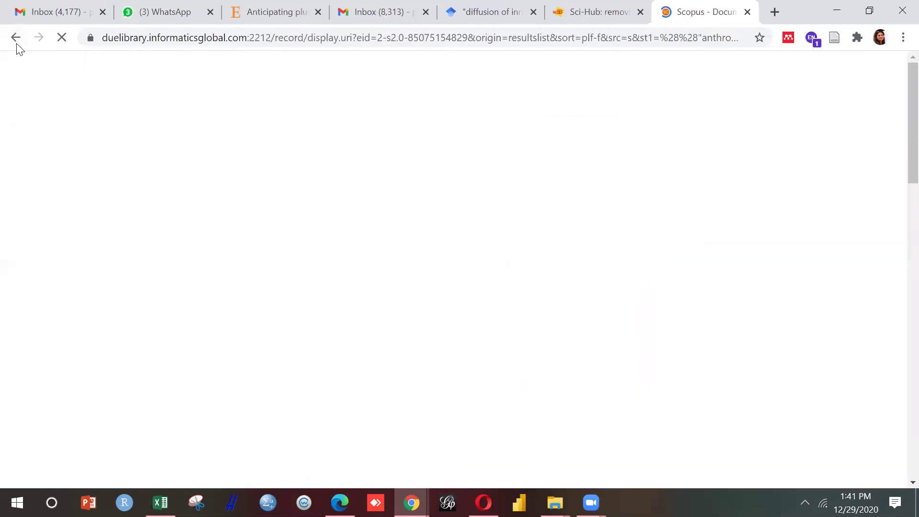
# Try to go back through the browser history from the article's document details to the search results.
pyautogui.click(17, 39)
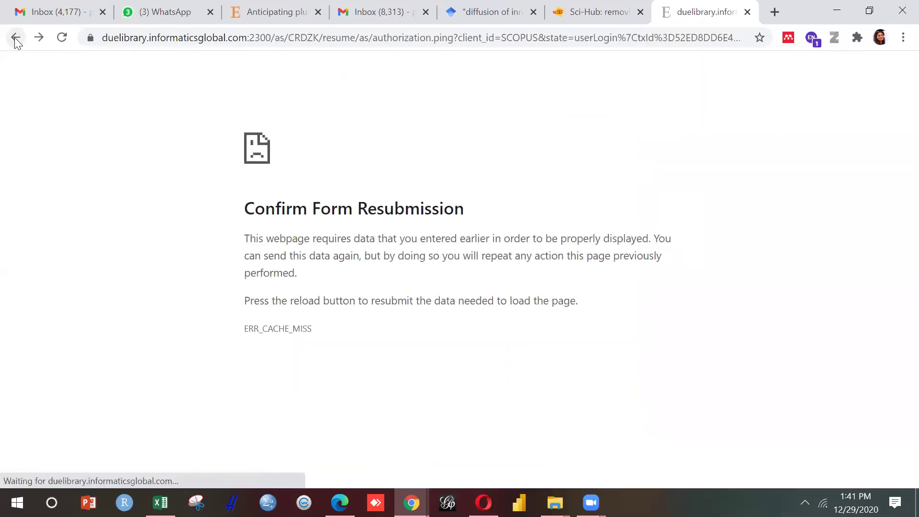
pyautogui.click(39, 42)
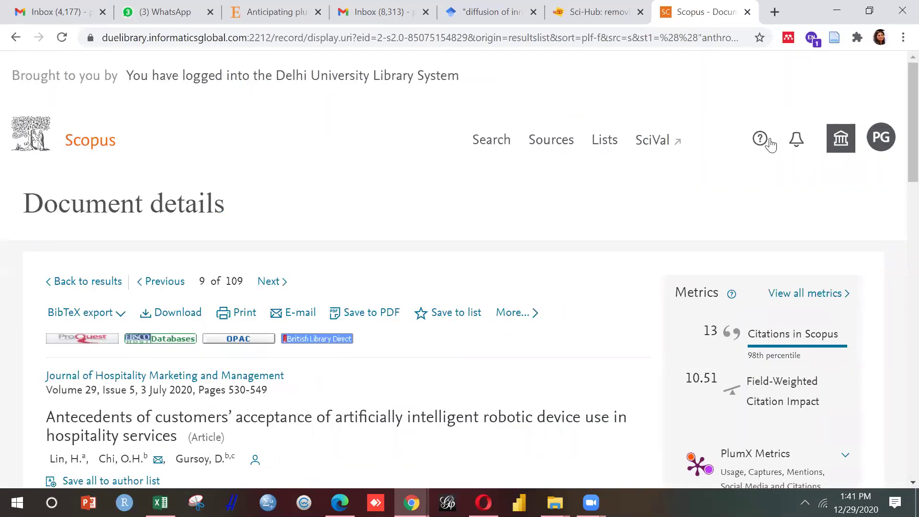
pyautogui.click(16, 38)
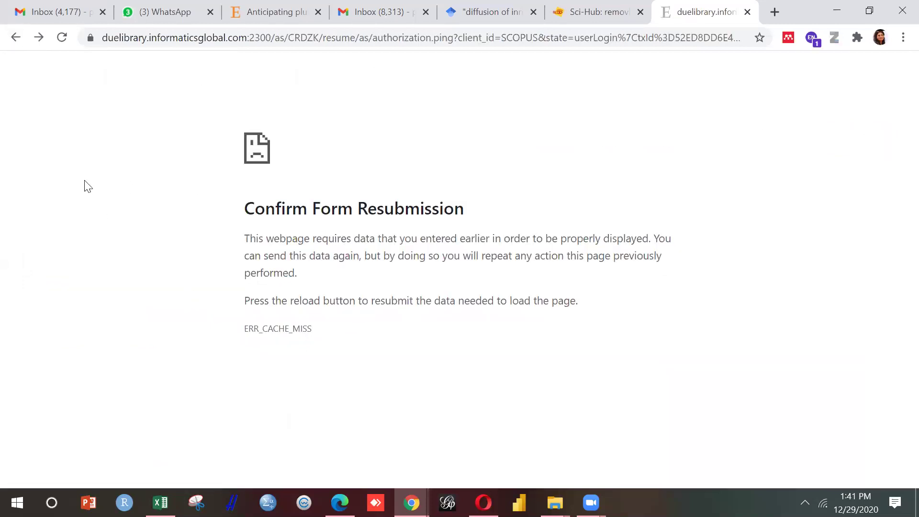
pyautogui.click(19, 36)
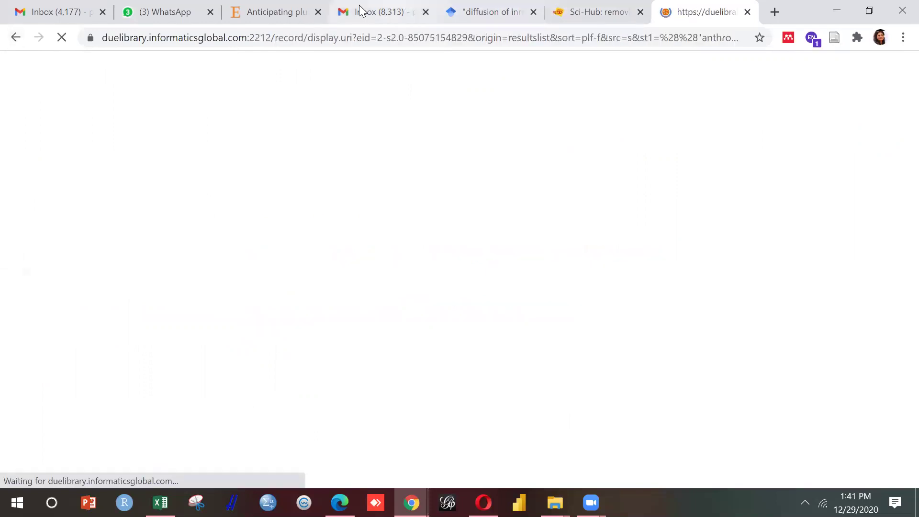
# Look at the open ScienceDirect article and the Sci-Hub page, and return to the Scopus document details.
pyautogui.click(257, 17)
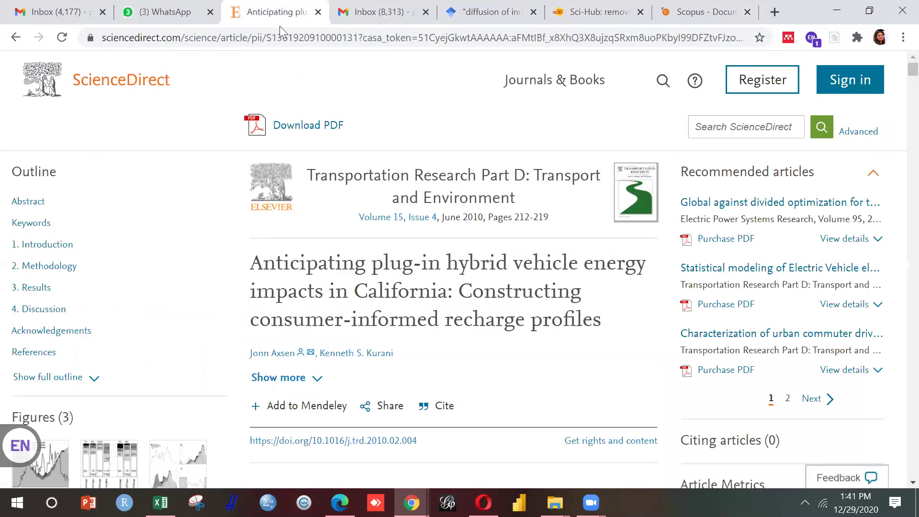
pyautogui.click(584, 14)
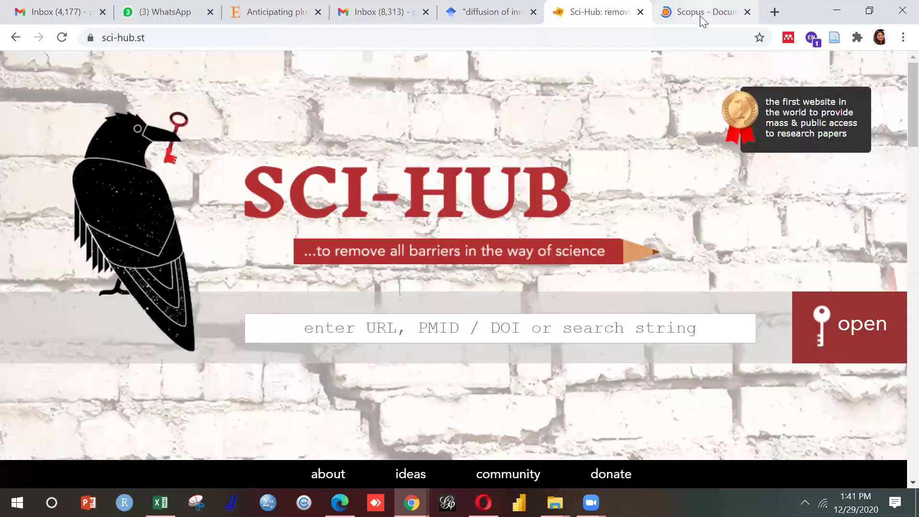
pyautogui.click(700, 16)
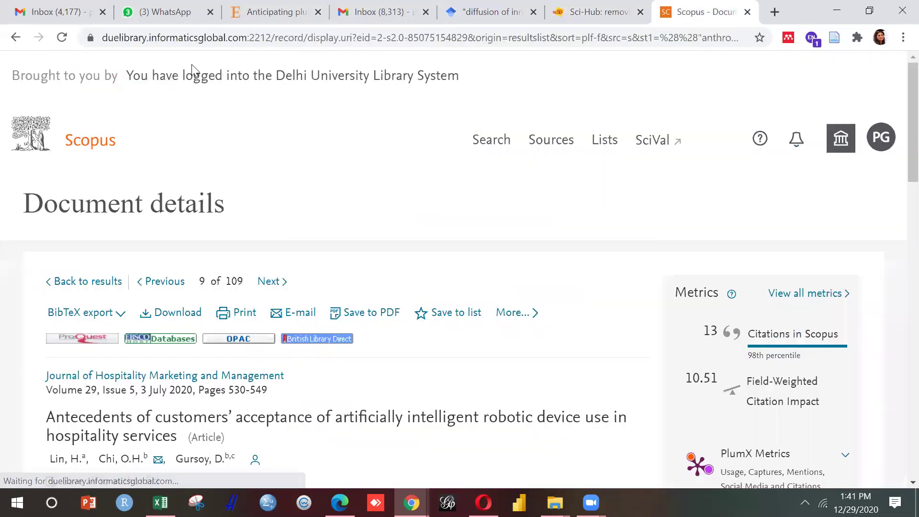
# Rerun the Boolean document search on anthropomorphism with purchase intention or intention, and mark the first three results.
pyautogui.click(502, 147)
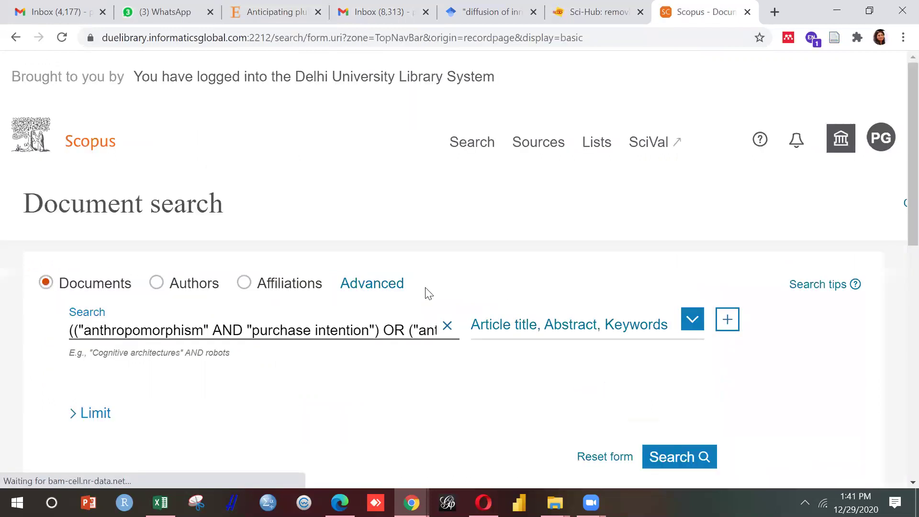
pyautogui.press('Return')
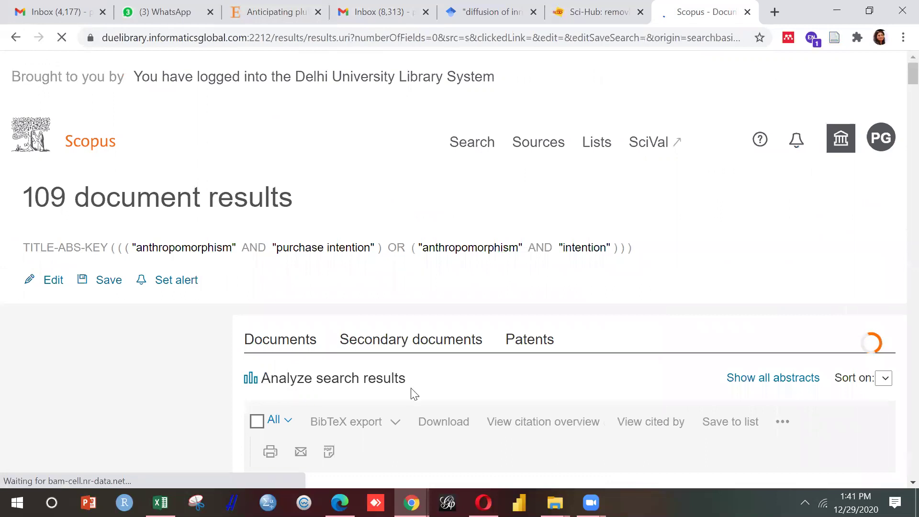
pyautogui.scroll(-6, 457, 306)
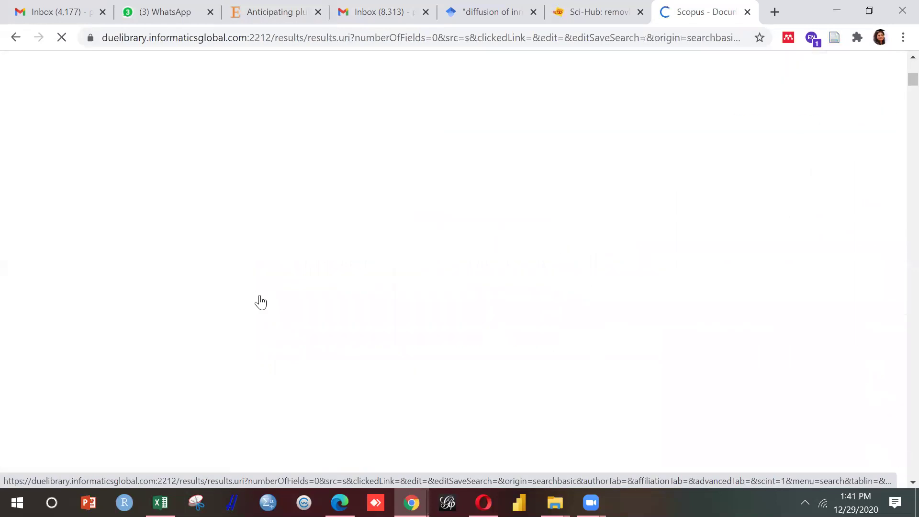
pyautogui.click(258, 296)
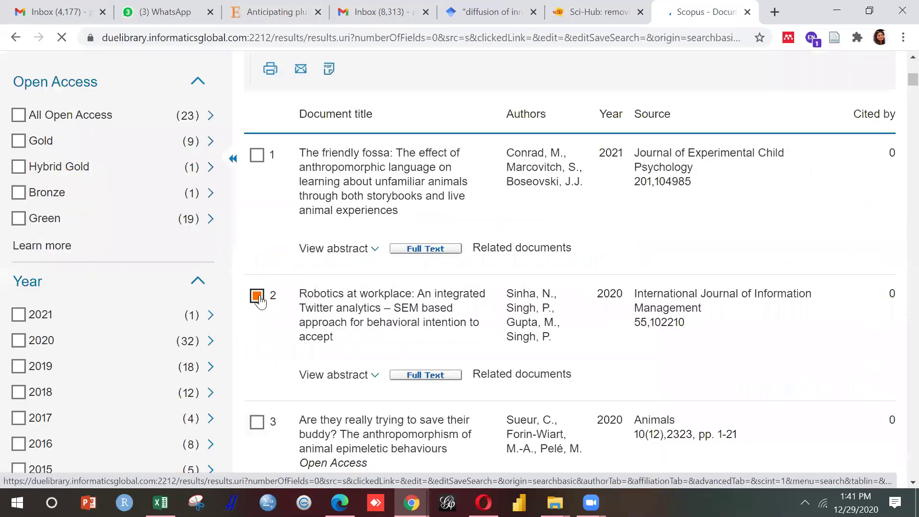
pyautogui.click(257, 156)
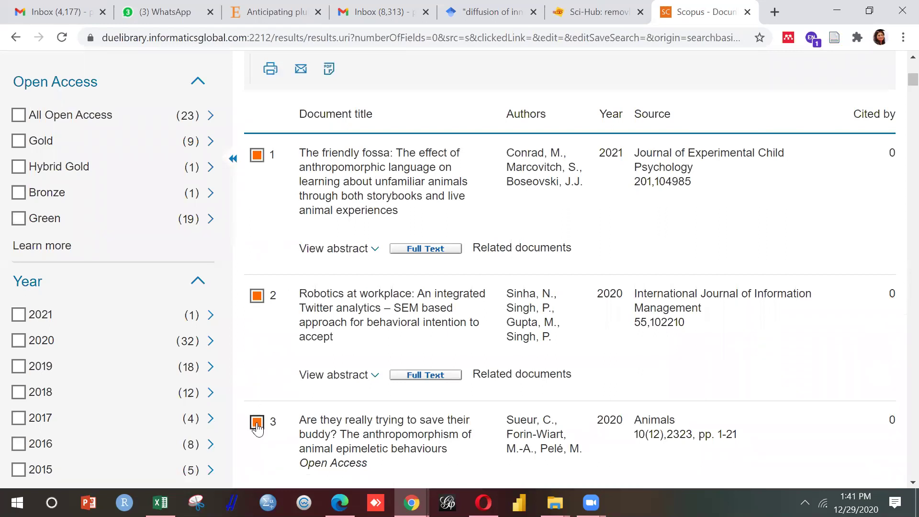
# Select all documents in the search results and save them to a new list named 29dec.
pyautogui.scroll(-6, 900, 452)
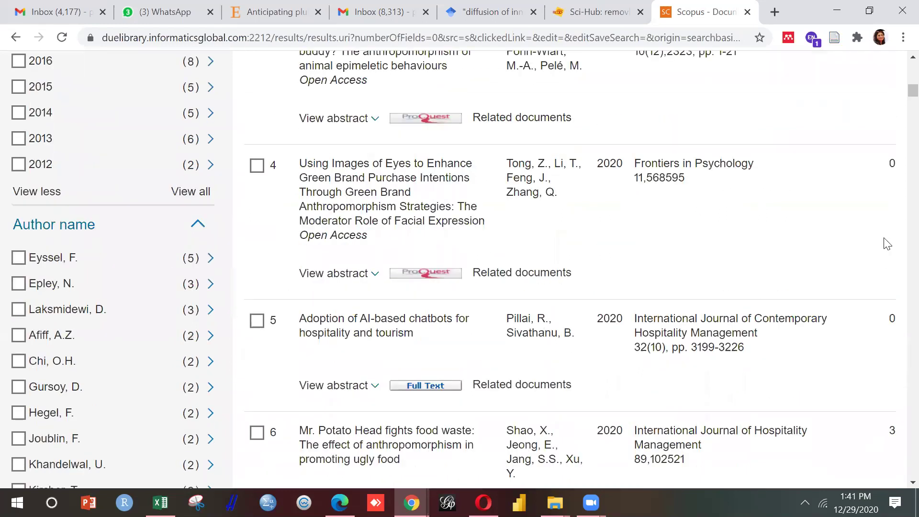
pyautogui.scroll(6, 899, 81)
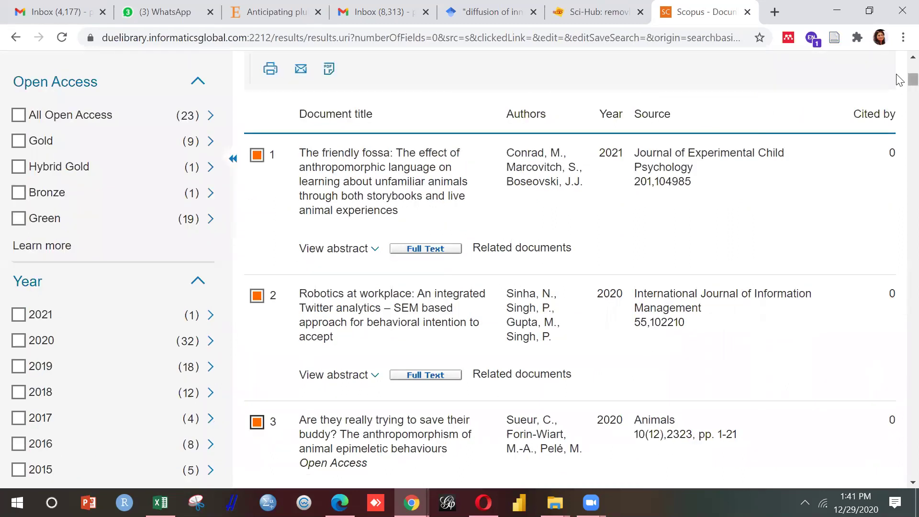
pyautogui.scroll(6, 900, 77)
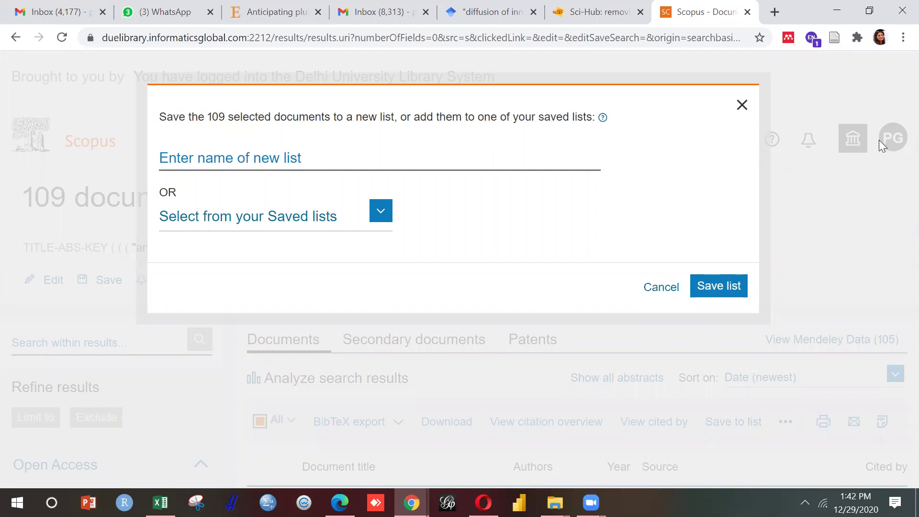
pyautogui.click(380, 214)
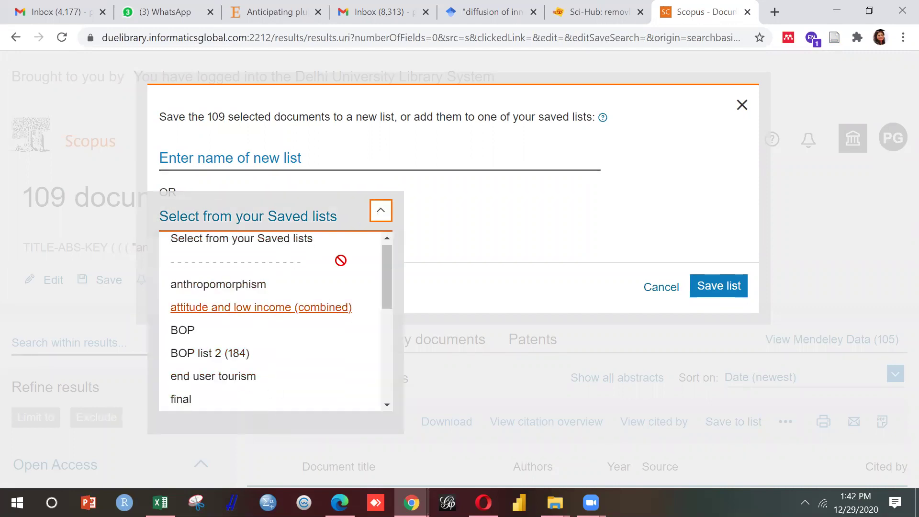
pyautogui.click(381, 210)
pyautogui.click(321, 158)
pyautogui.write('29dec')
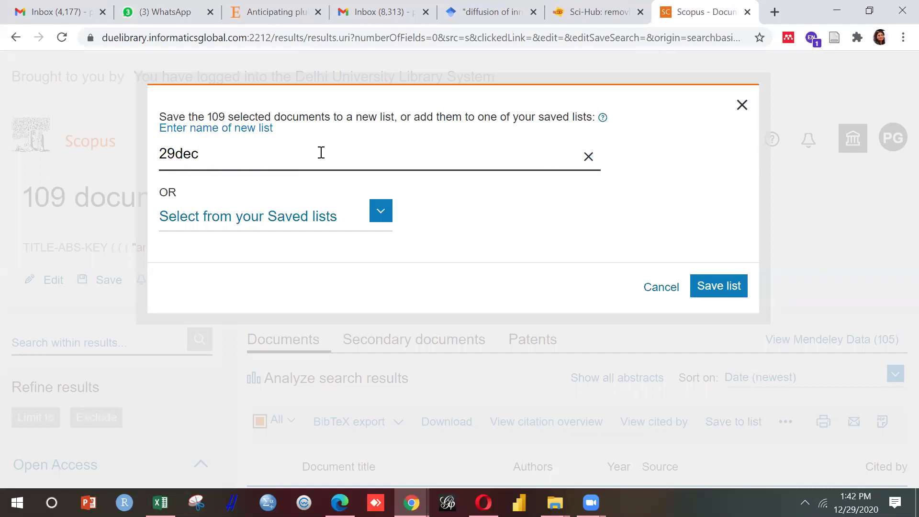
pyautogui.click(709, 291)
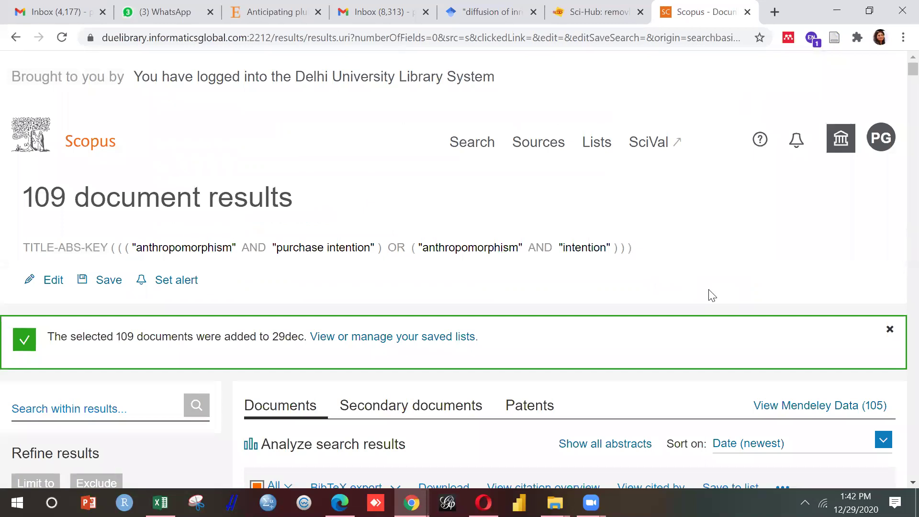
# View the download manager and the BibTeX export settings for the selected documents, closing both without downloading or exporting.
pyautogui.scroll(-5, 899, 465)
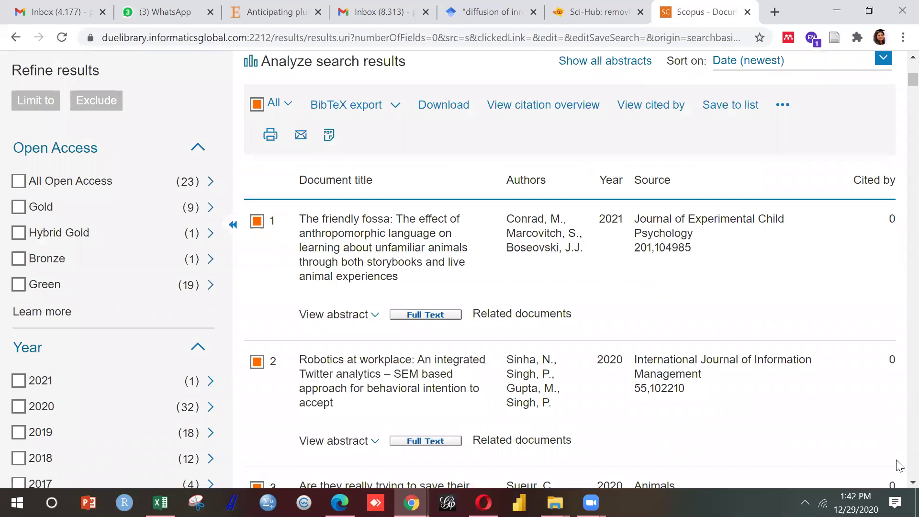
pyautogui.click(439, 112)
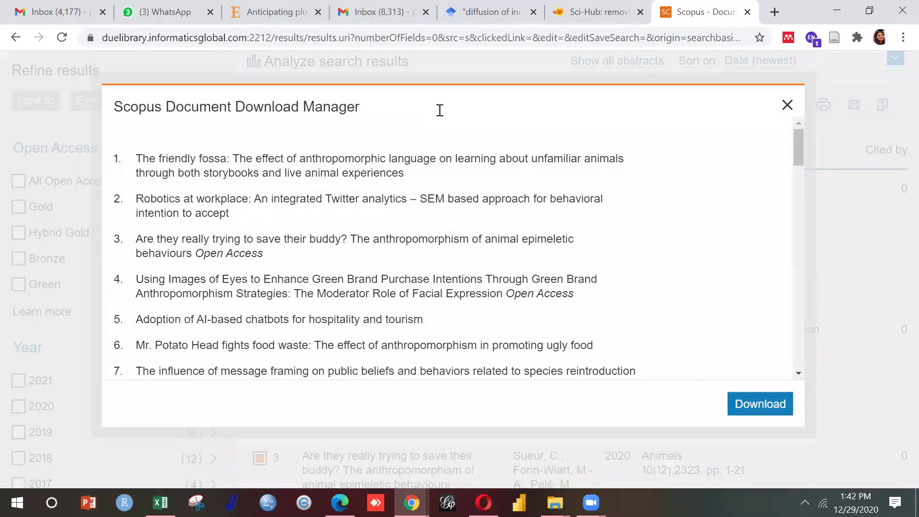
pyautogui.click(786, 106)
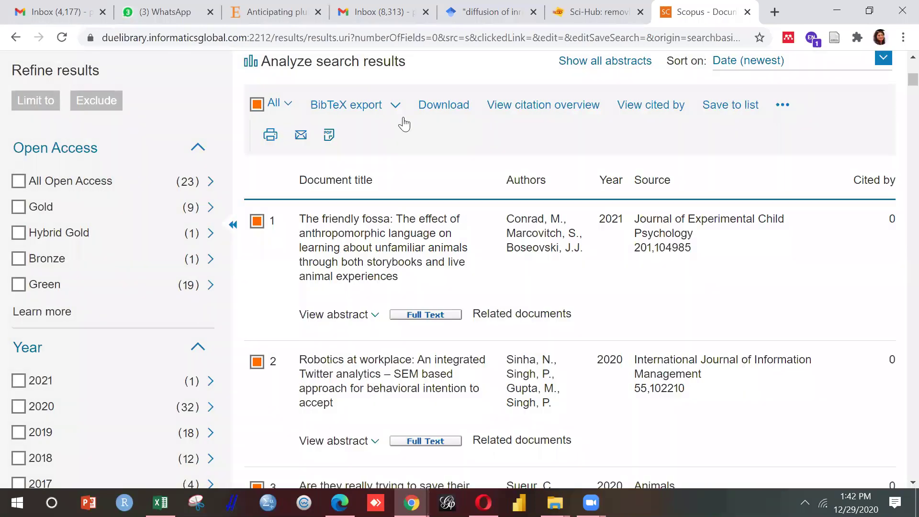
pyautogui.click(394, 106)
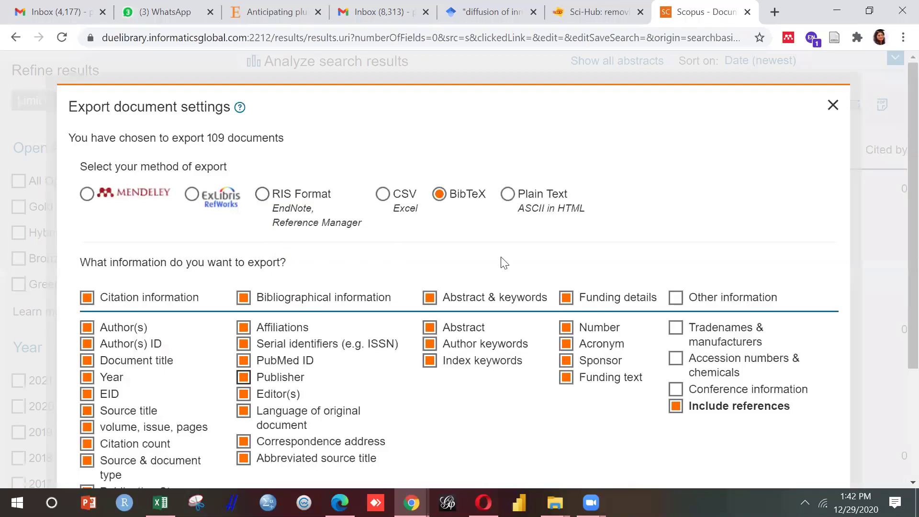
pyautogui.click(834, 105)
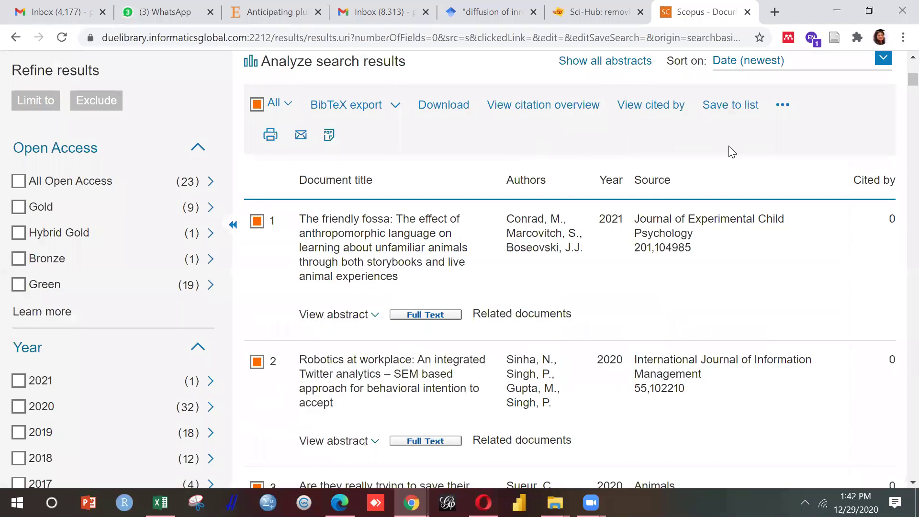
# Look through the selected search results down to the end of the page and return to the beginning.
pyautogui.scroll(-20, 895, 462)
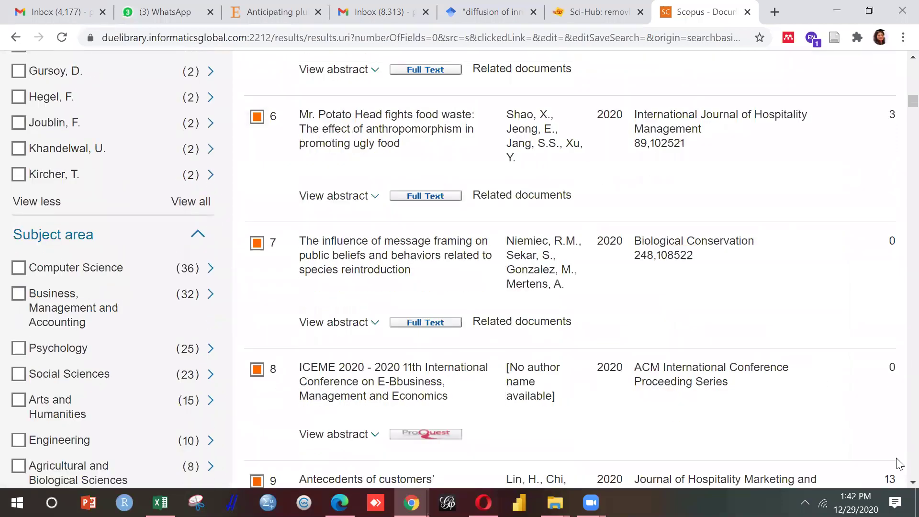
pyautogui.scroll(-20, 898, 464)
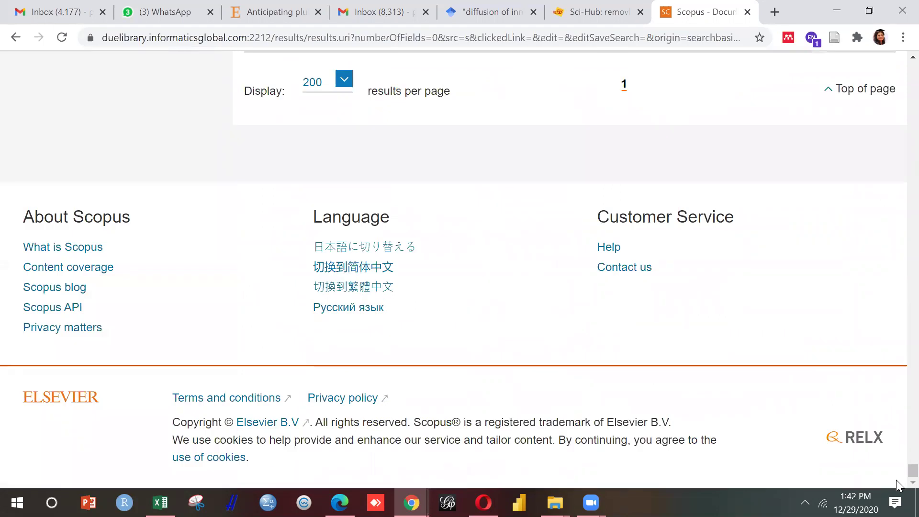
pyautogui.scroll(15, 898, 88)
pyautogui.scroll(20, 898, 81)
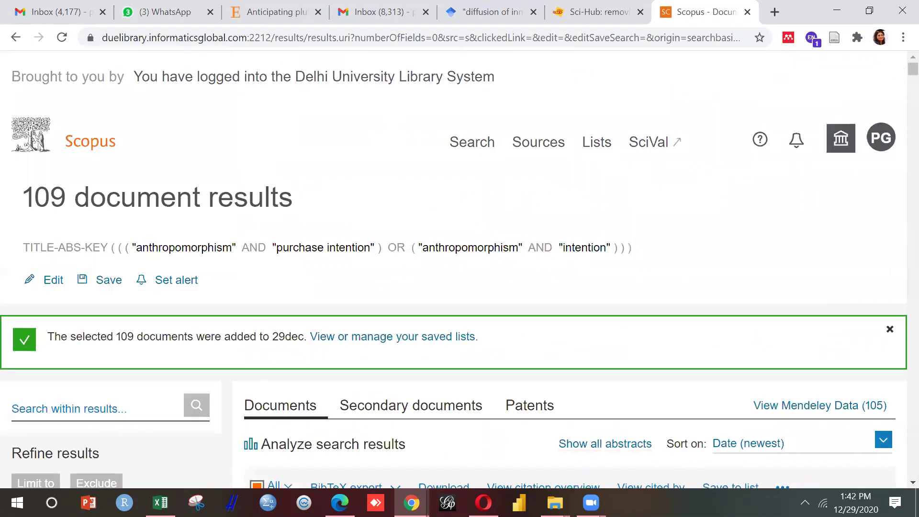
pyautogui.scroll(-2, 454, 270)
pyautogui.scroll(-5, 454, 270)
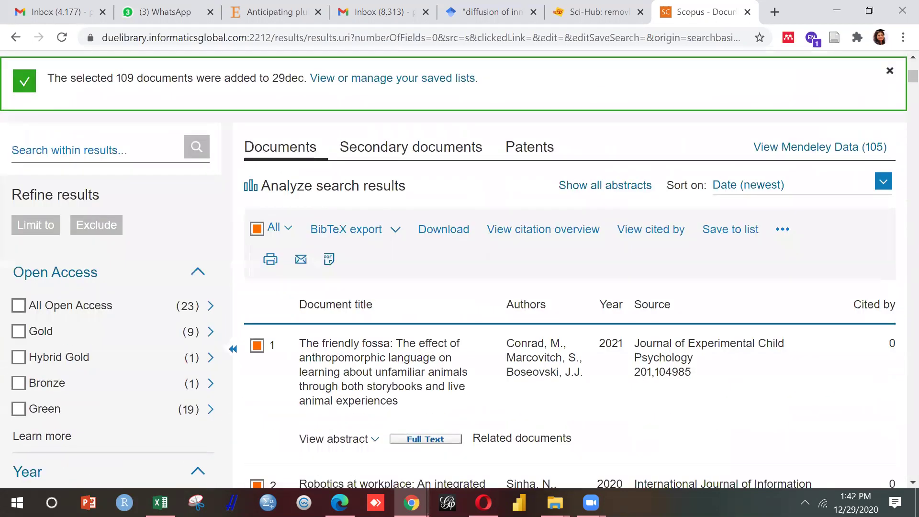
pyautogui.click(782, 230)
pyautogui.scroll(-20, 899, 457)
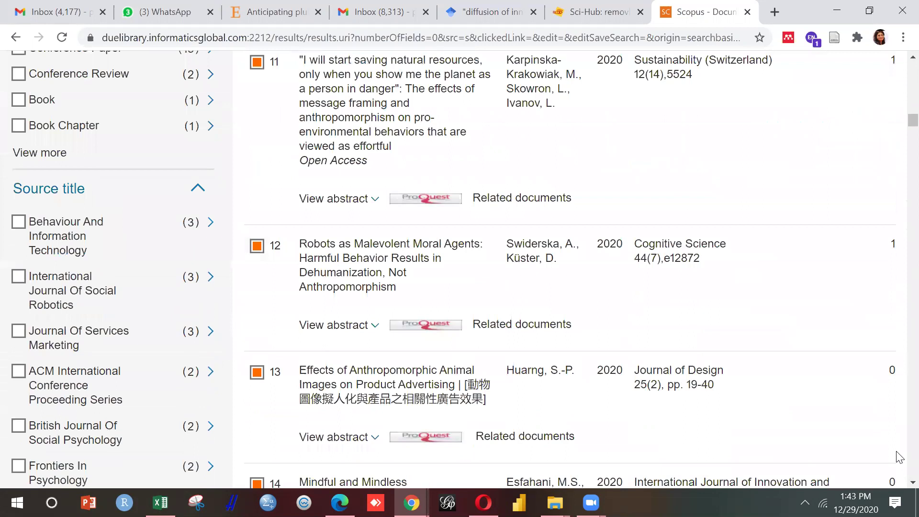
pyautogui.scroll(-20, 899, 461)
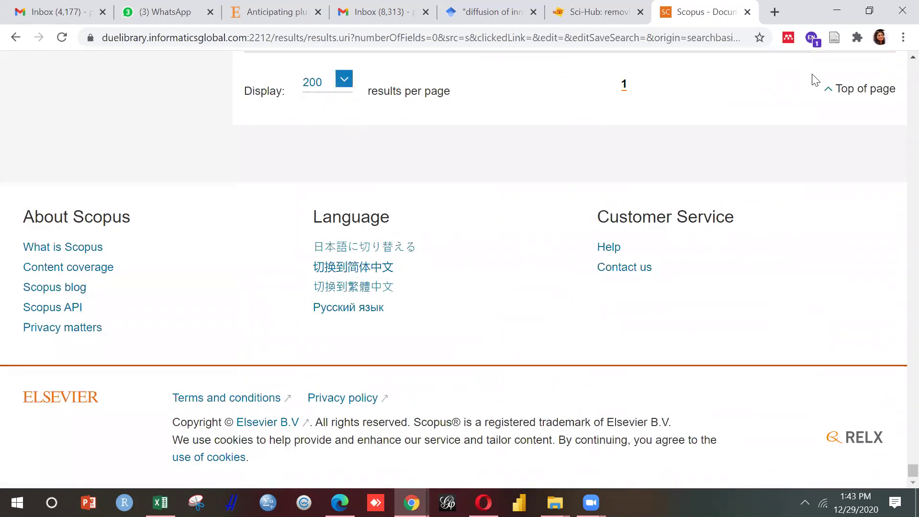
pyautogui.click(846, 96)
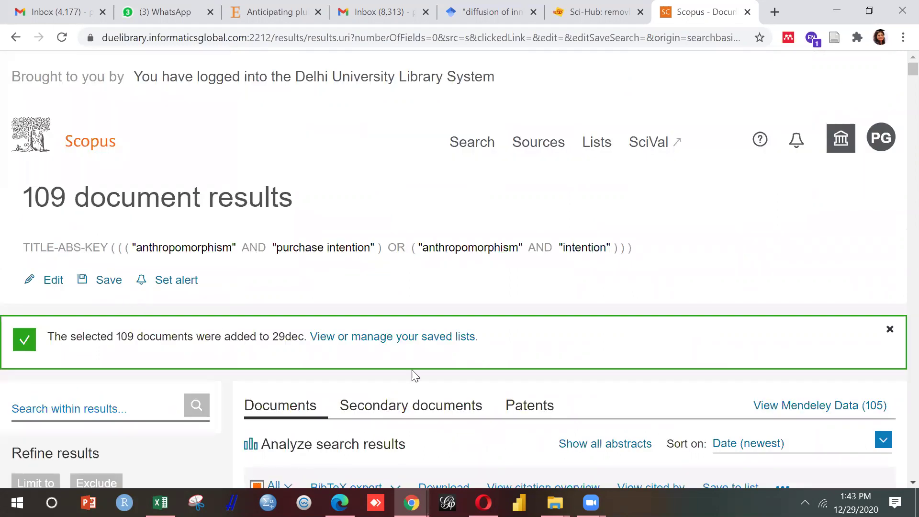
# Save the current search query under the name "anthropomorphism purchase intention".
pyautogui.press('XF86AudioRaiseVolume')
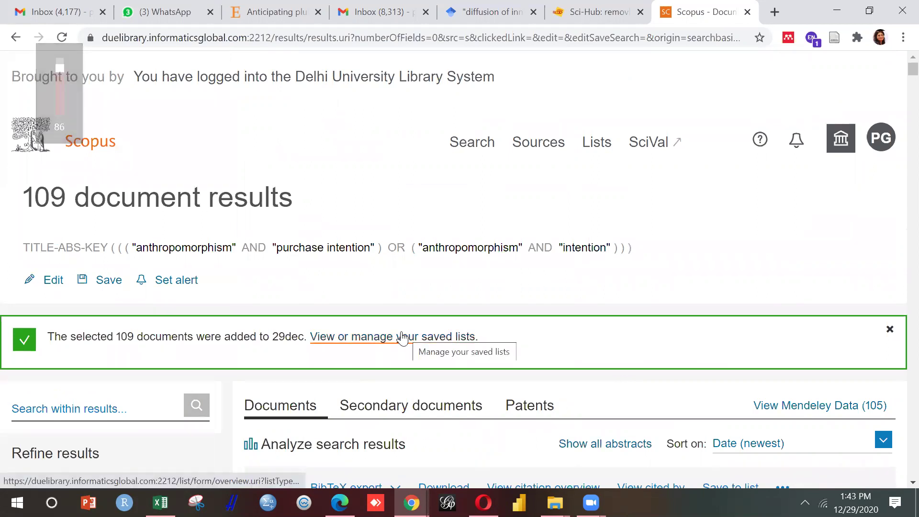
pyautogui.scroll(-1, 701, 371)
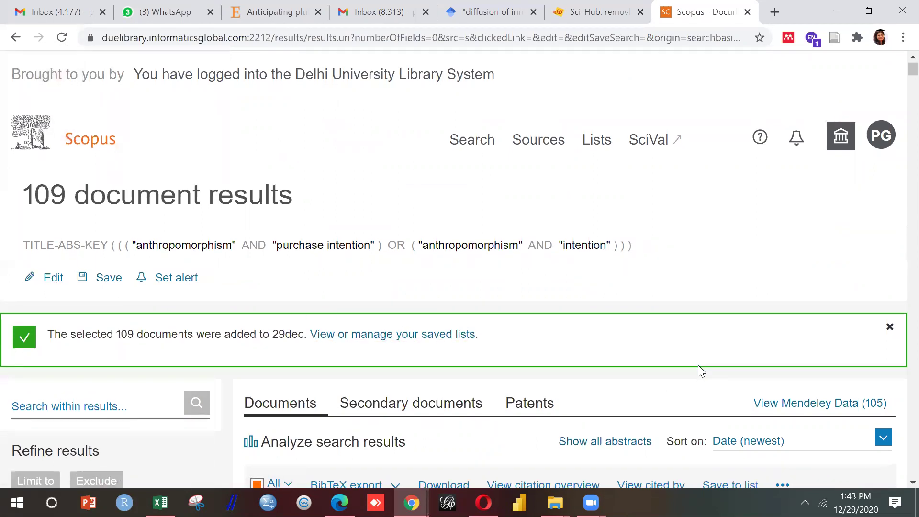
pyautogui.scroll(-7, 697, 364)
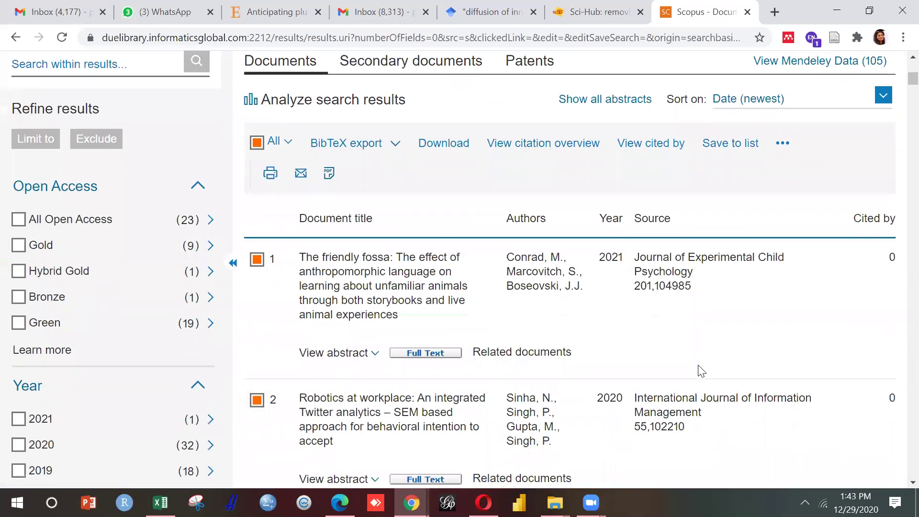
pyautogui.scroll(2, 701, 371)
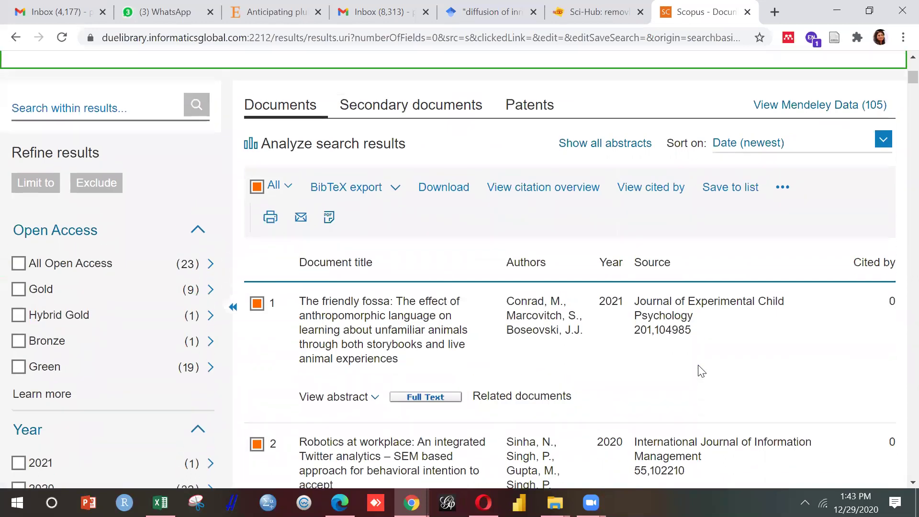
pyautogui.scroll(2, 700, 372)
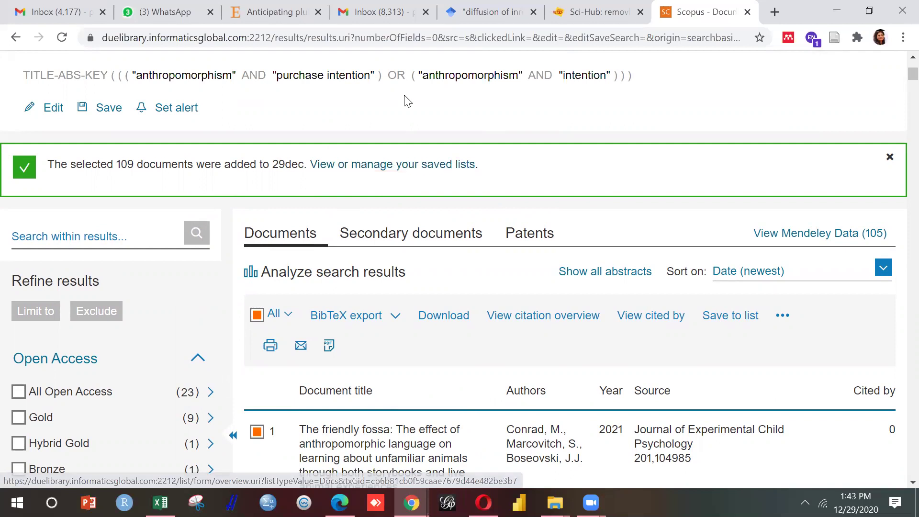
pyautogui.scroll(2, 413, 73)
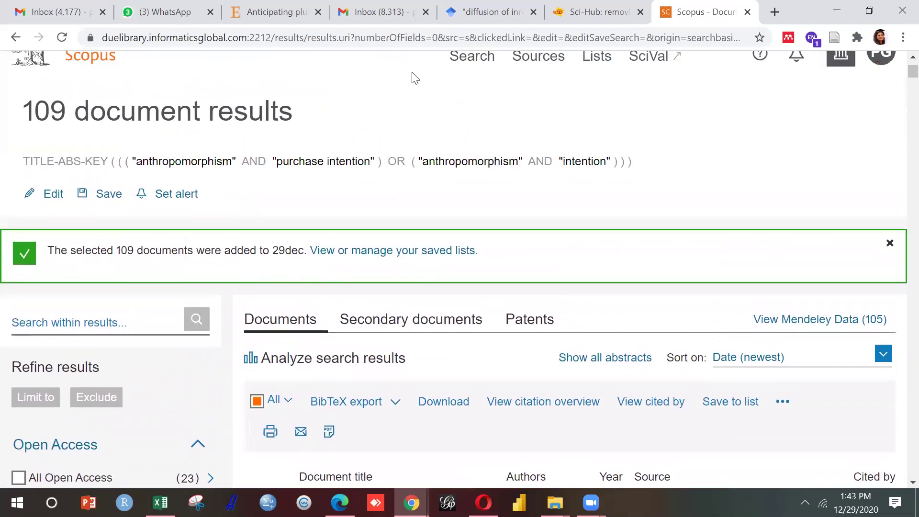
pyautogui.click(108, 196)
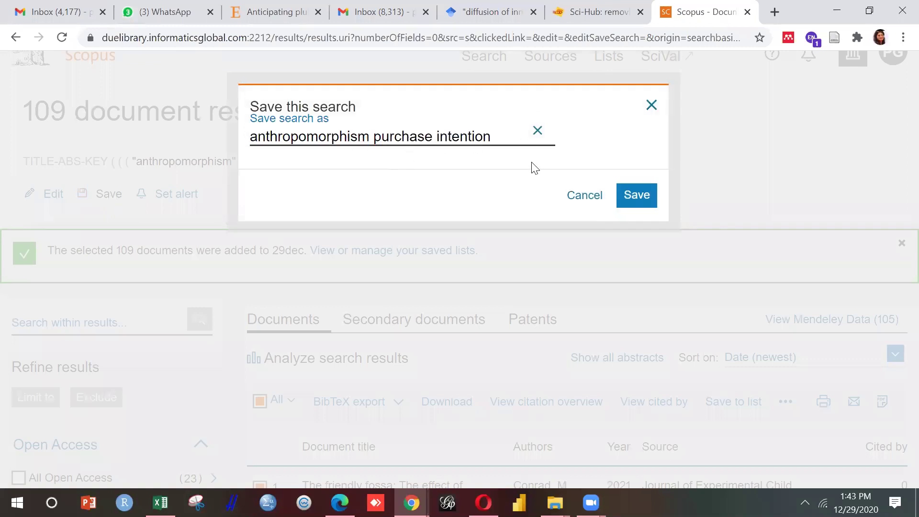
pyautogui.click(632, 200)
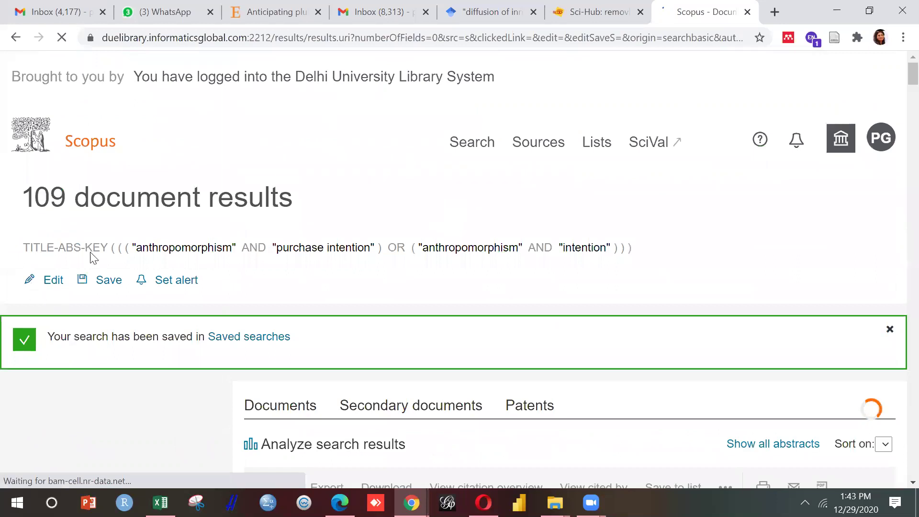
pyautogui.moveTo(25, 245); pyautogui.dragTo(559, 251)
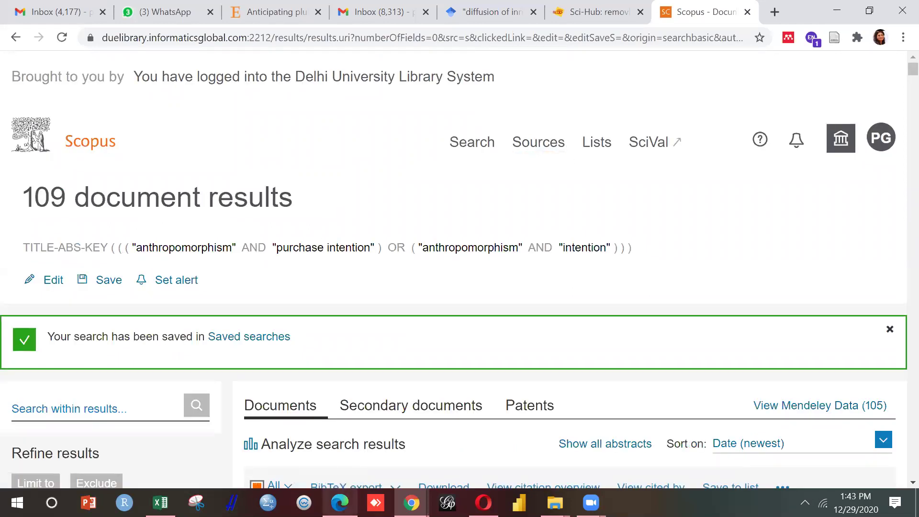
# Switch to File Explorer and look through the Indian studies folder and the Downloads folder.
pyautogui.click(555, 502)
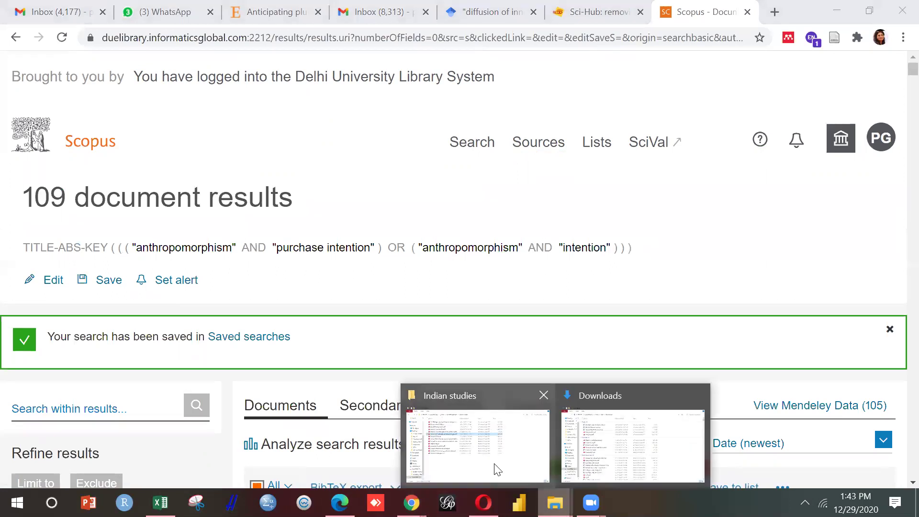
pyautogui.click(498, 469)
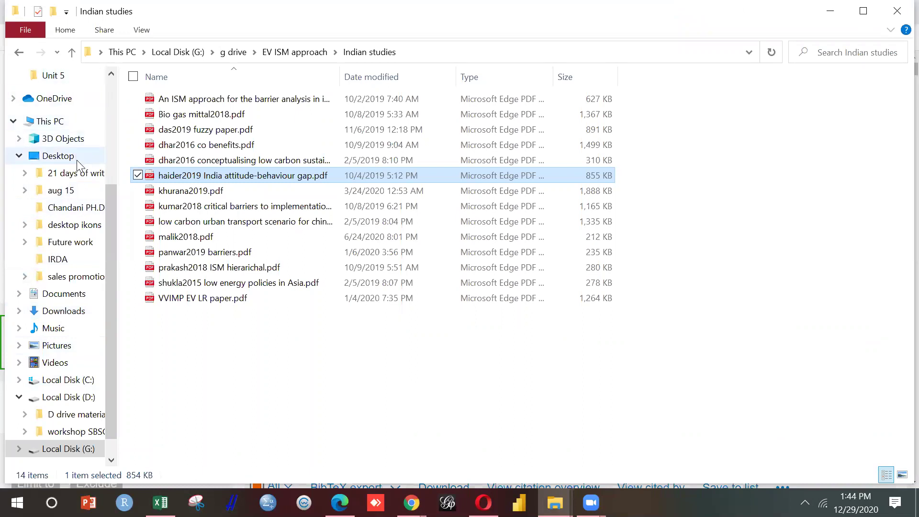
pyautogui.scroll(-1, 96, 433)
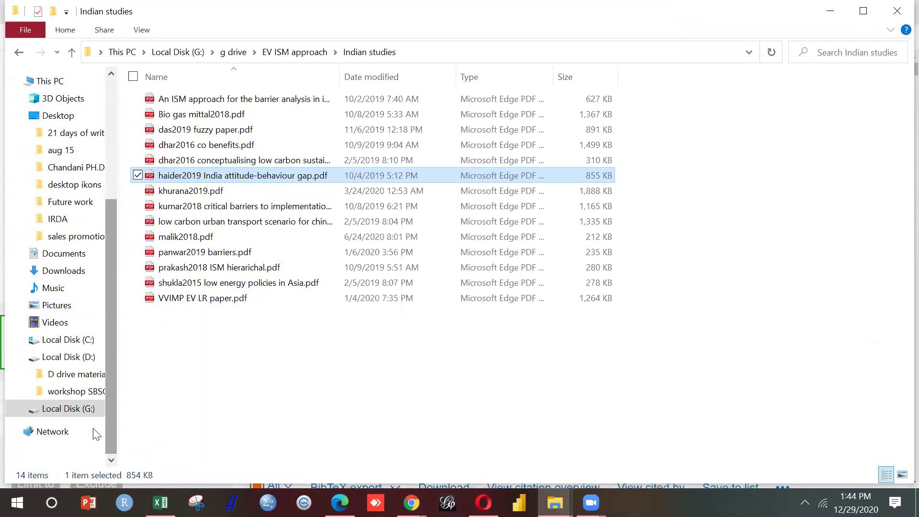
pyautogui.click(76, 277)
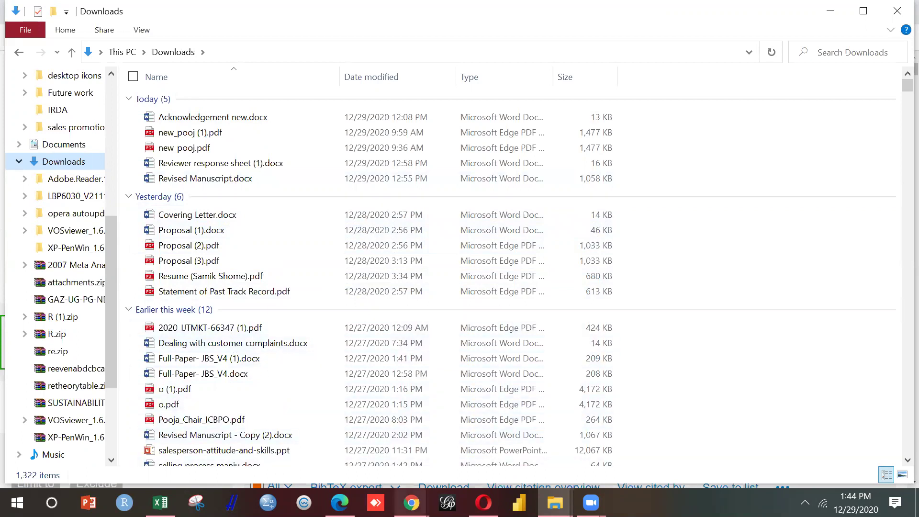
# Switch to WhatsApp in the browser, find the chat containing Perceived Justice in Service Recovery.docx and download that document.
pyautogui.click(411, 502)
pyautogui.click(354, 452)
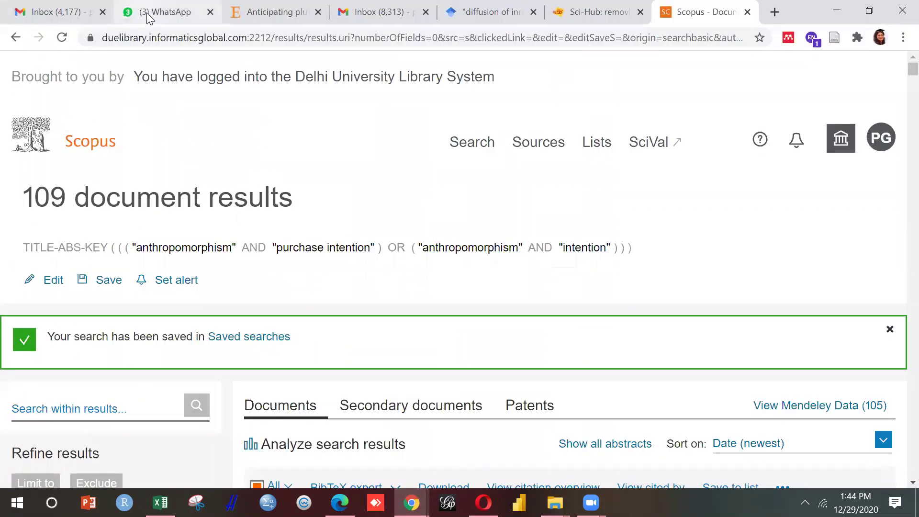
pyautogui.click(165, 12)
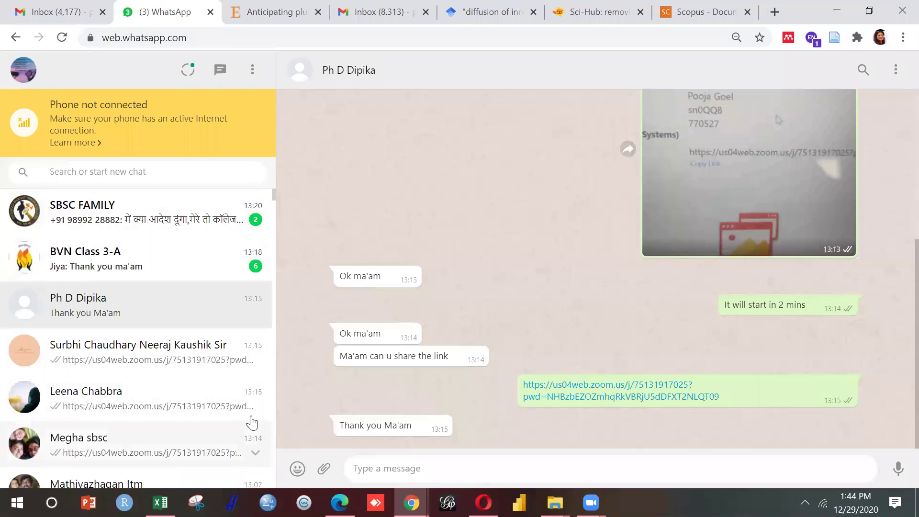
pyautogui.scroll(-5, 253, 423)
pyautogui.scroll(-5, 252, 422)
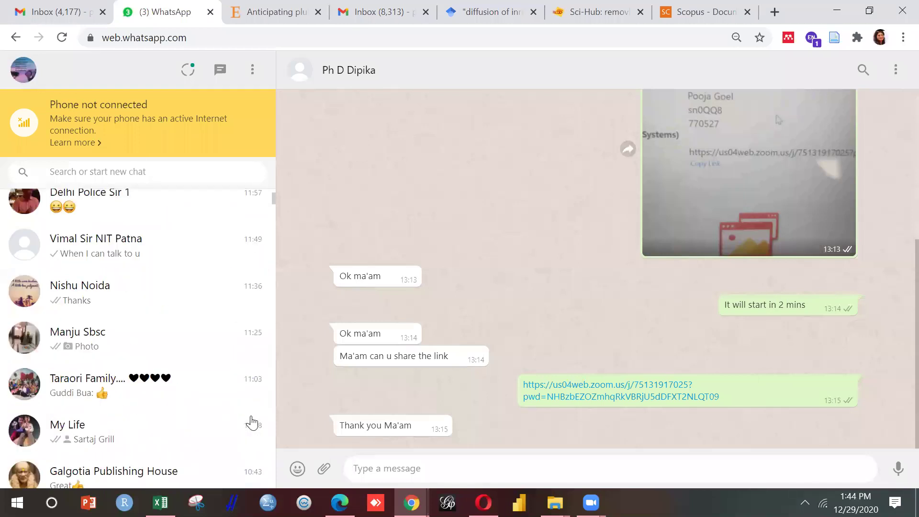
pyautogui.scroll(5, 272, 191)
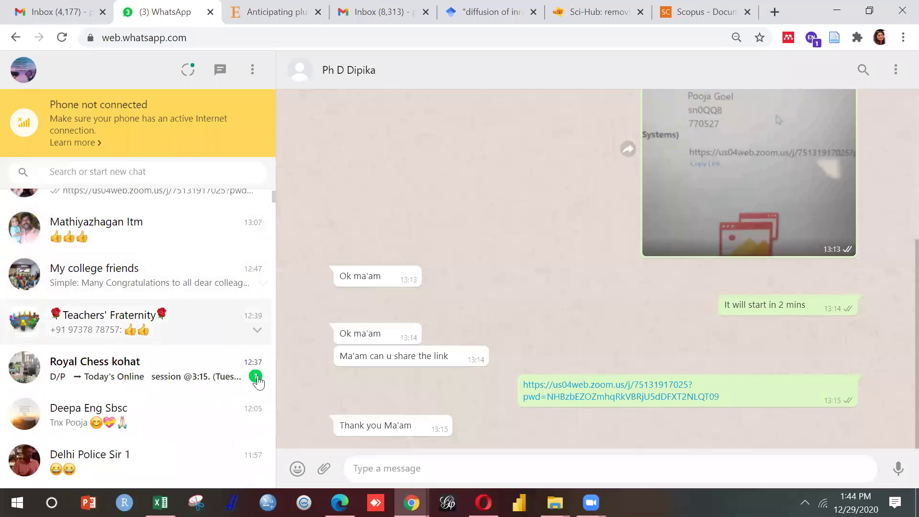
pyautogui.scroll(-1, 264, 421)
pyautogui.scroll(-5, 264, 420)
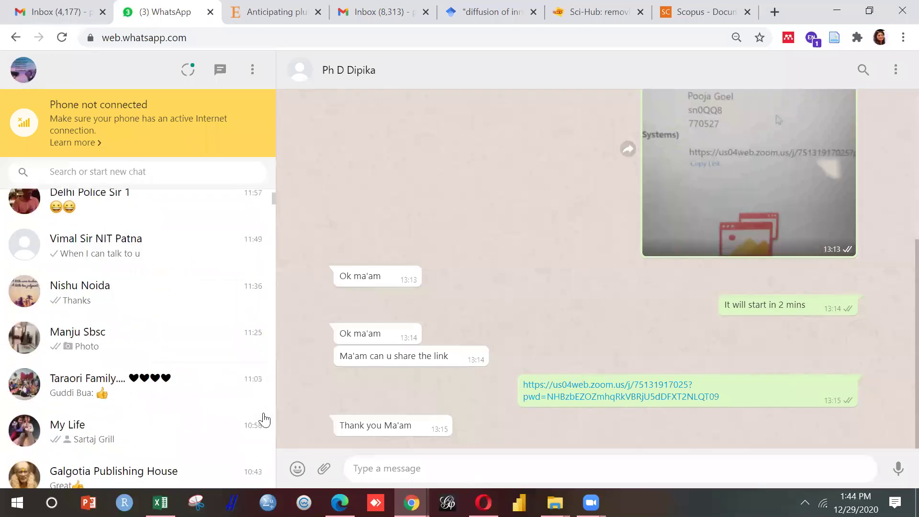
pyautogui.scroll(-10, 264, 421)
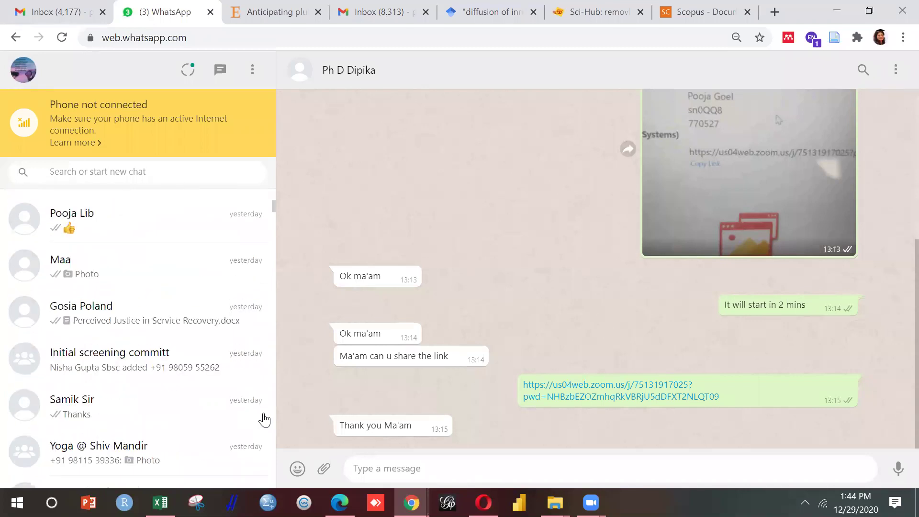
pyautogui.click(177, 326)
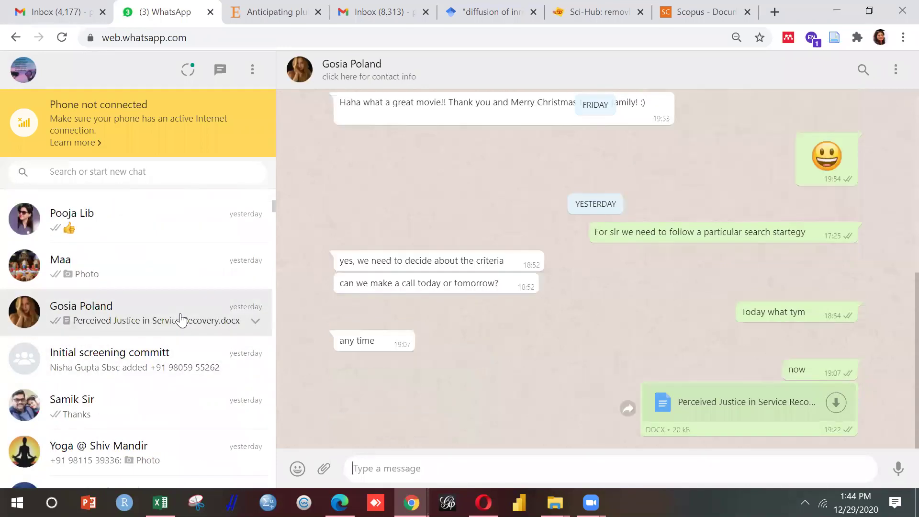
pyautogui.click(758, 416)
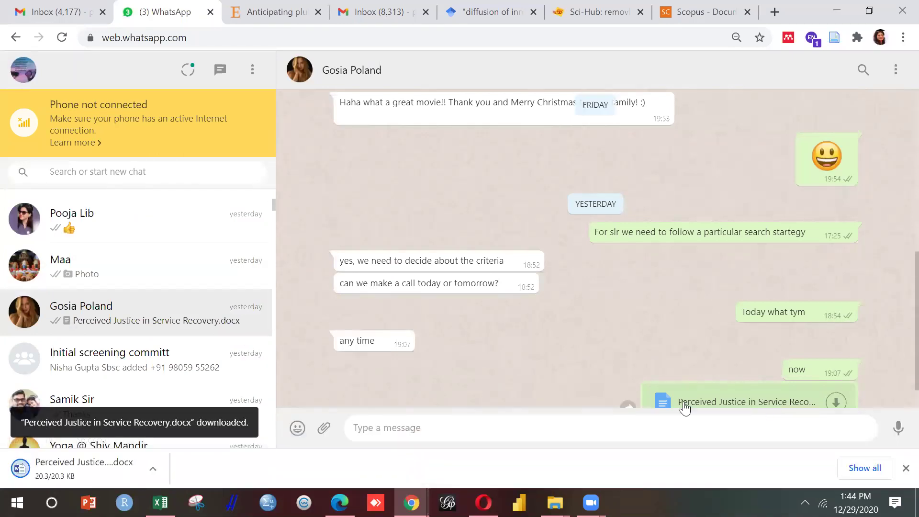
# Open the downloaded Perceived Justice in Service Recovery document in Word and enable editing.
pyautogui.click(154, 469)
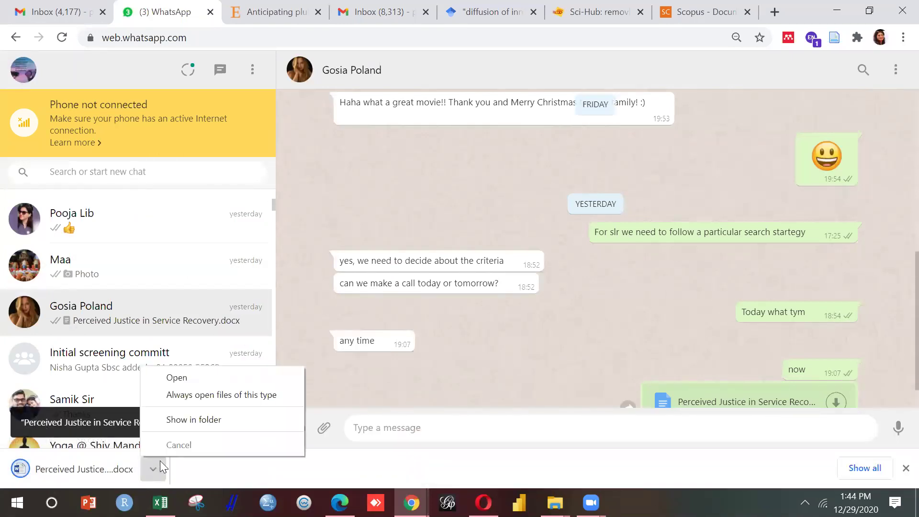
pyautogui.click(209, 421)
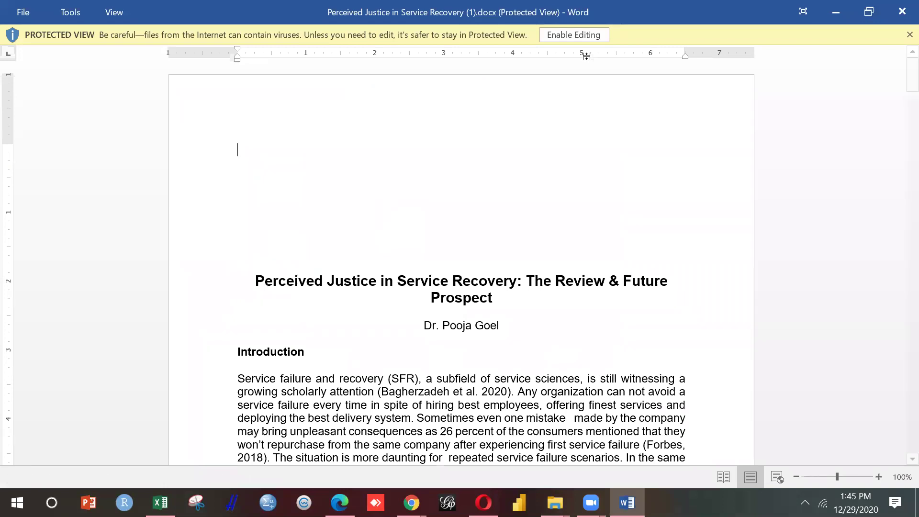
pyautogui.click(590, 41)
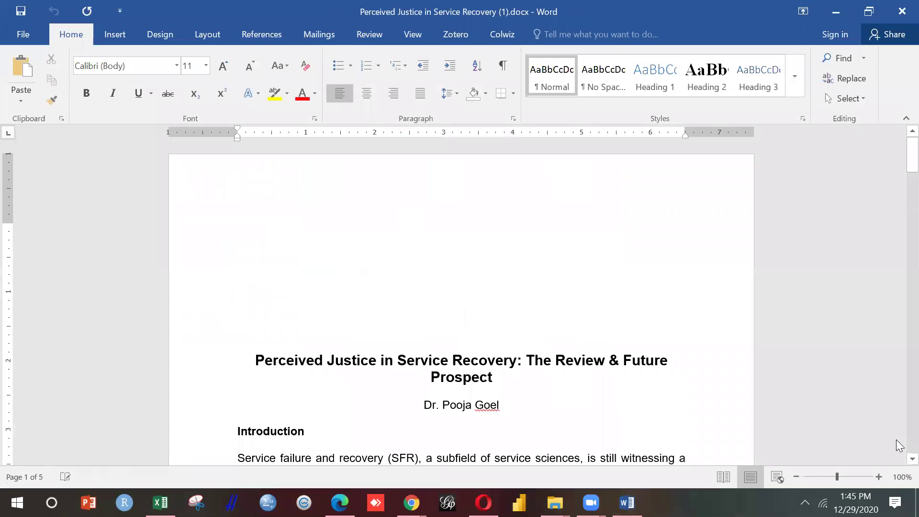
# Look through the introduction of the document down to section 2, Research Methodology.
pyautogui.scroll(-6, 900, 431)
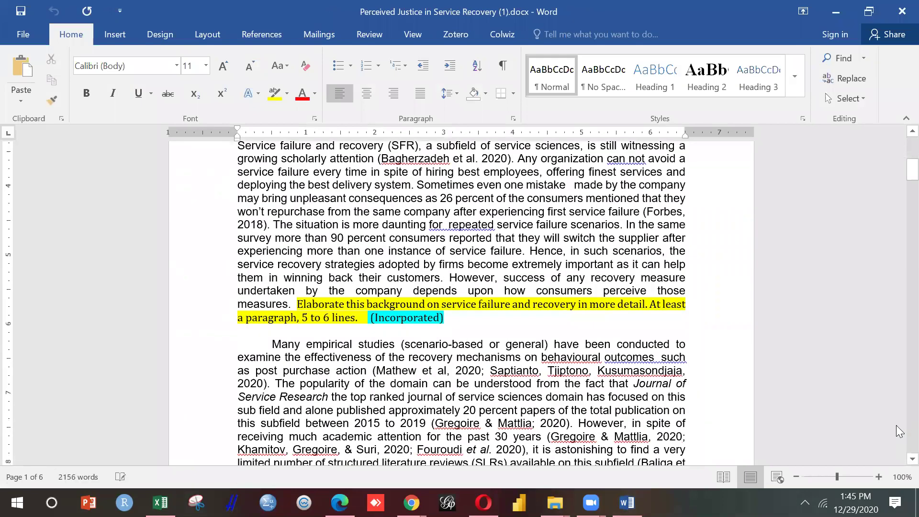
pyautogui.scroll(-6, 899, 431)
pyautogui.scroll(-8, 899, 431)
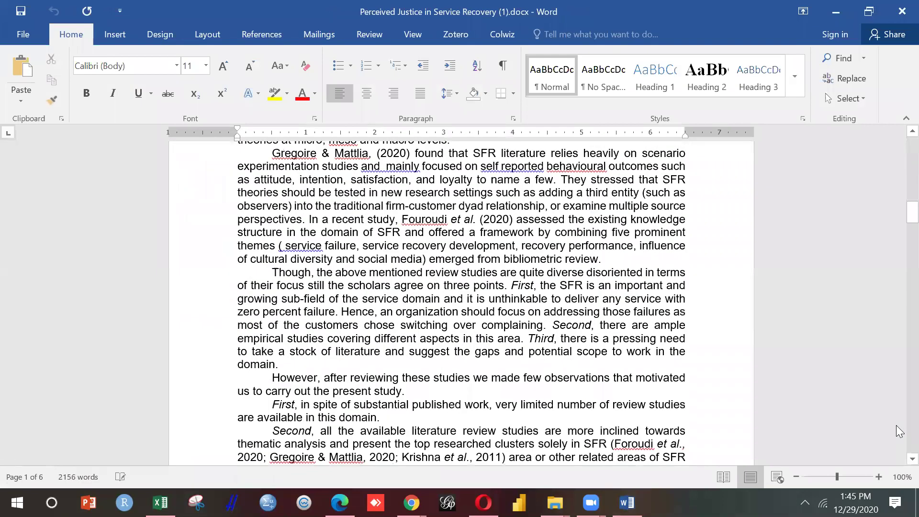
pyautogui.scroll(-8, 900, 431)
pyautogui.scroll(-15, 900, 431)
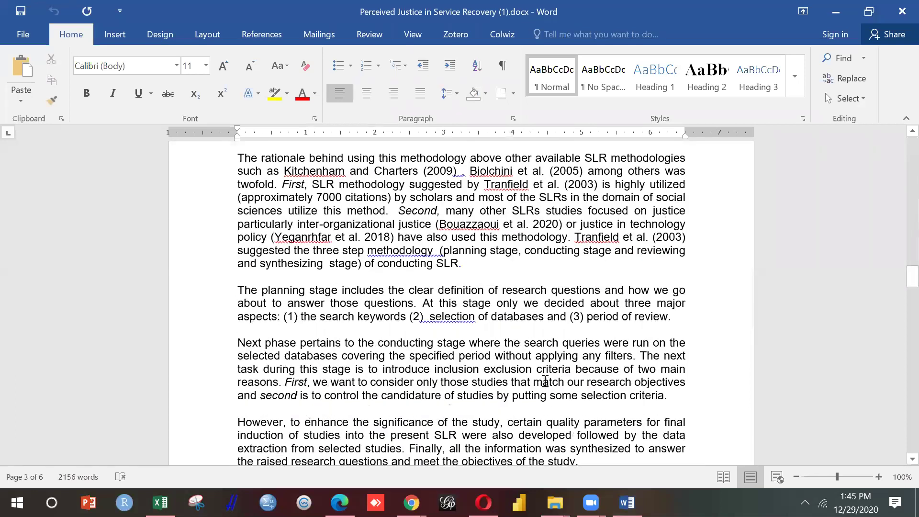
pyautogui.scroll(3, 544, 381)
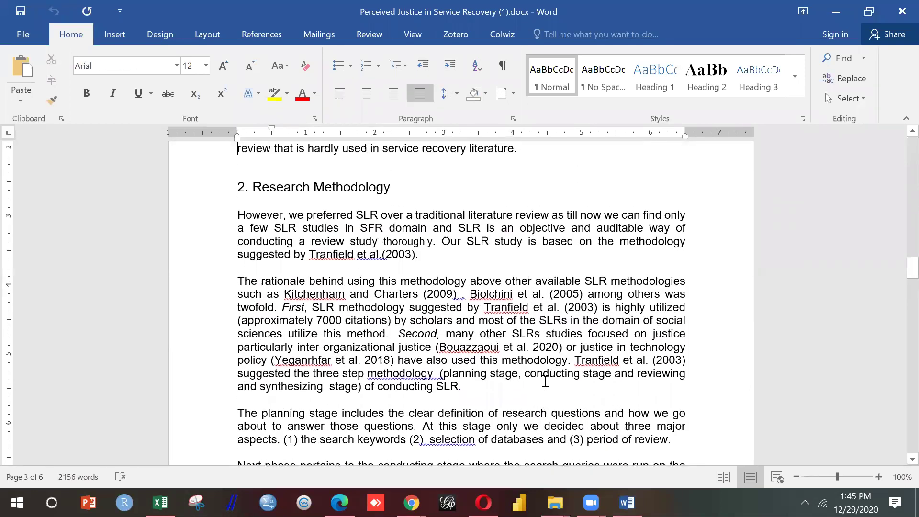
# Read the Research Methodology section, covering the choice of SLR methodology, its rationale, and the planning and conducting stages.
pyautogui.press('Down')
pyautogui.press('Down')
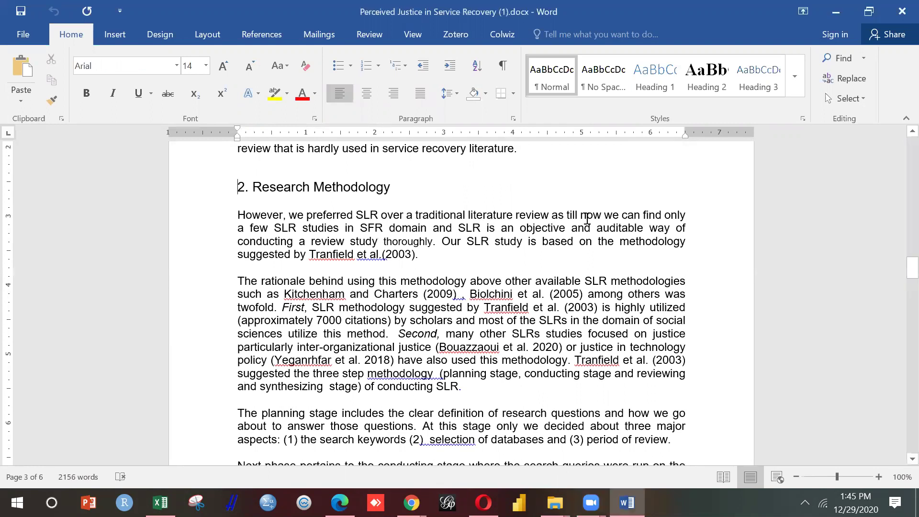
pyautogui.press('Down')
pyautogui.press('Down')
pyautogui.press('Down')
pyautogui.press('Down')
pyautogui.press('Down')
pyautogui.press('Down')
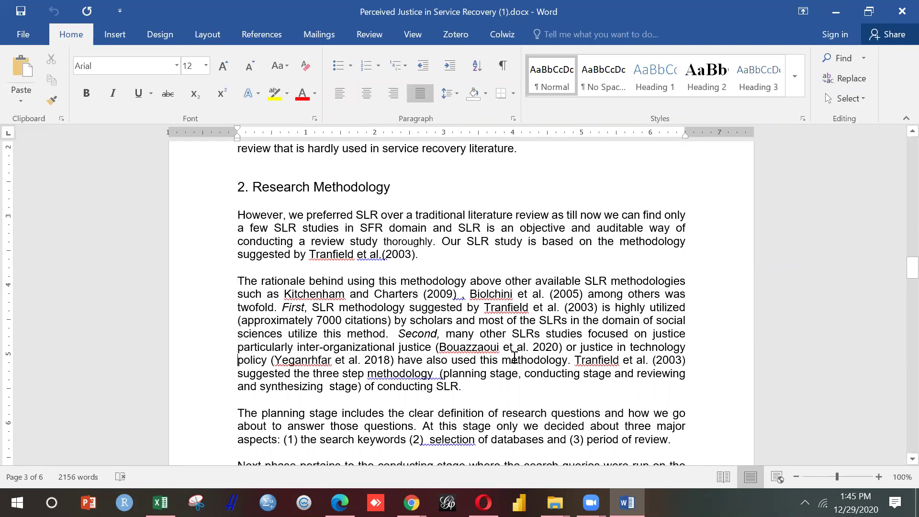
pyautogui.press('Down')
pyautogui.press('Down')
pyautogui.press('Down')
pyautogui.press('Down')
pyautogui.press('Down')
pyautogui.press('Down')
pyautogui.press('Down')
pyautogui.press('Down')
pyautogui.press('Down')
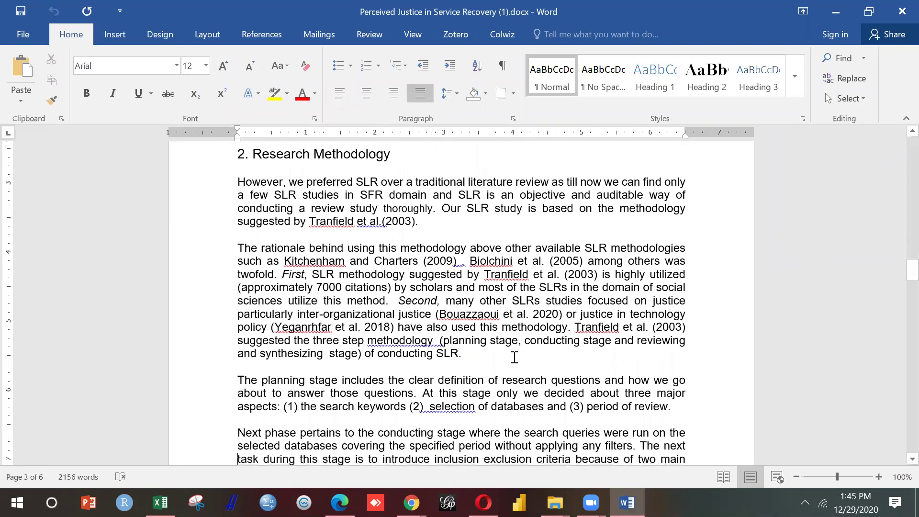
pyautogui.press('Down')
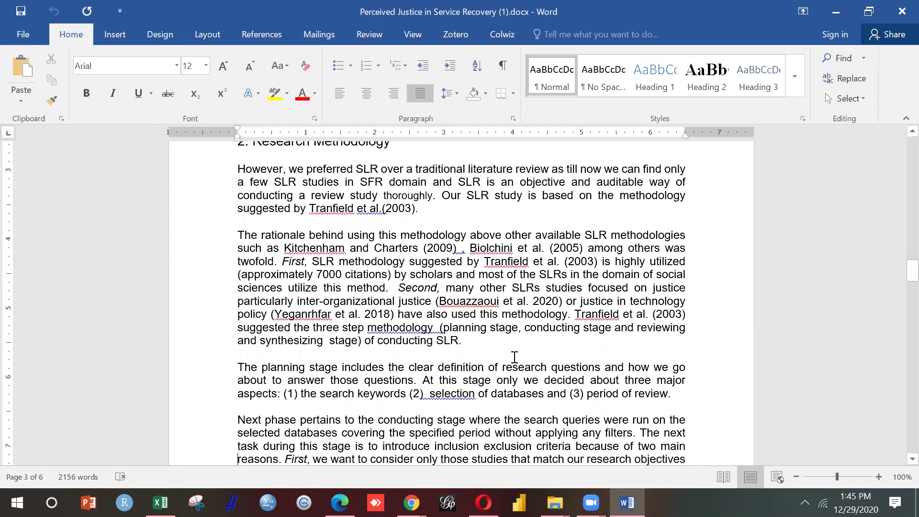
pyautogui.press('Down')
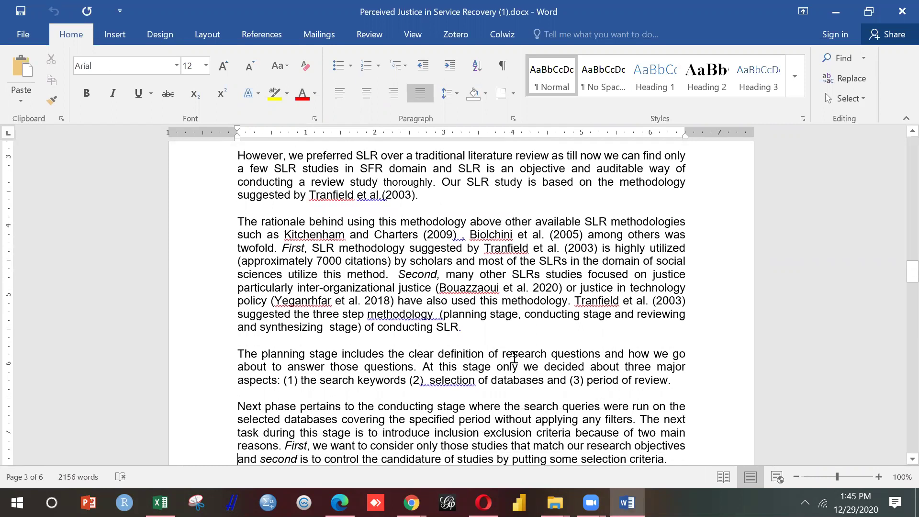
pyautogui.press('Up')
pyautogui.press('Up')
pyautogui.press('Up')
pyautogui.press('Up')
pyautogui.press('Up')
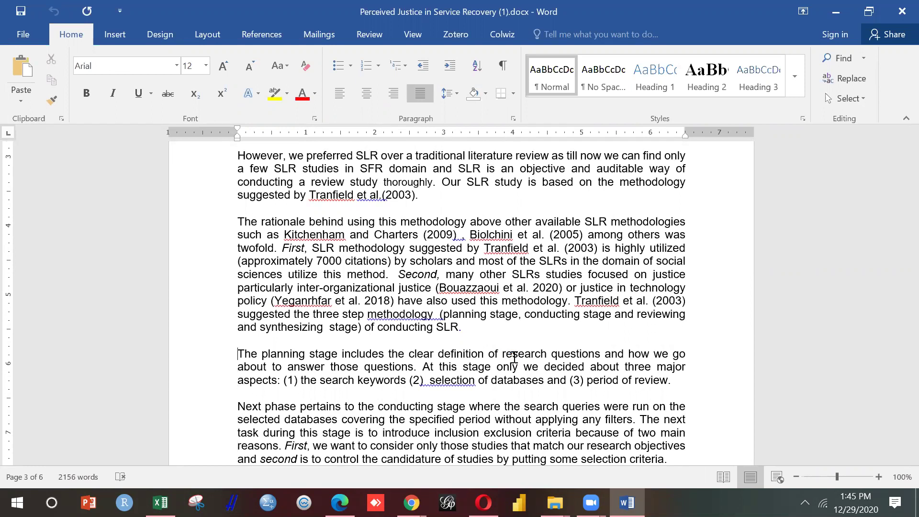
pyautogui.press('Down')
pyautogui.press('Down')
pyautogui.press('Down')
pyautogui.press('Down')
pyautogui.press('Down')
pyautogui.press('Down')
pyautogui.press('Down')
pyautogui.press('Down')
pyautogui.press('Down')
pyautogui.press('Down')
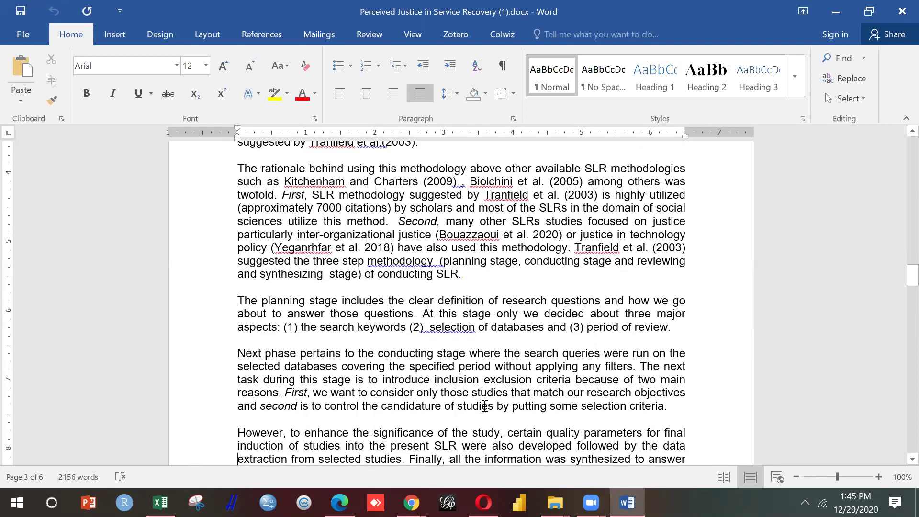
# Read section 2.1 Planning Stage and section 2.1.1 on defining the research questions, down to Table 1.
pyautogui.scroll(-5, 485, 406)
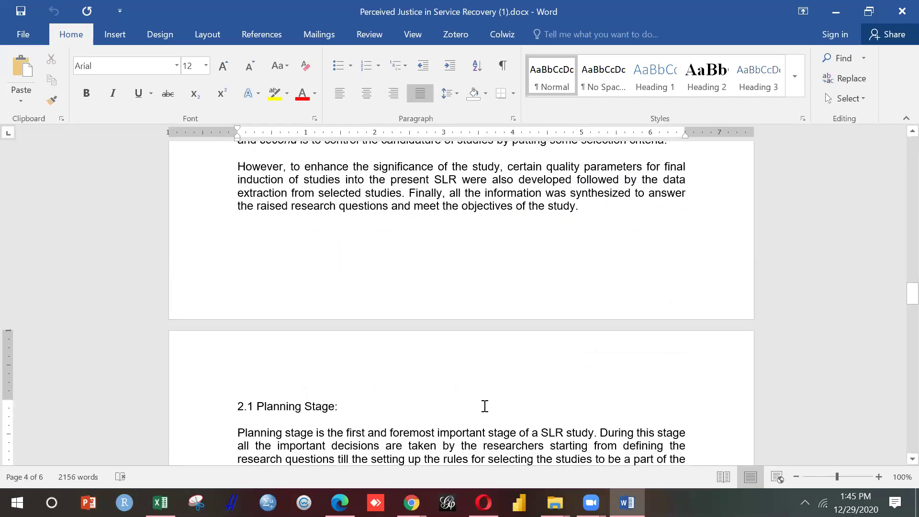
pyautogui.press('Down')
pyautogui.press('Down')
pyautogui.press('Down')
pyautogui.press('Down')
pyautogui.press('Down')
pyautogui.press('Down')
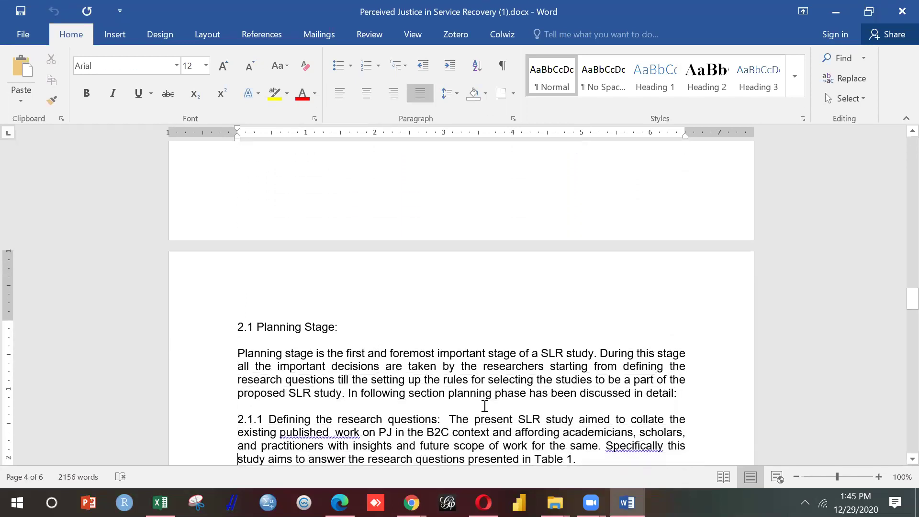
pyautogui.press('Down')
pyautogui.press('Down')
pyautogui.press('Down')
pyautogui.press('Down')
pyautogui.press('Down')
pyautogui.press('Down')
pyautogui.press('Down')
pyautogui.press('Down')
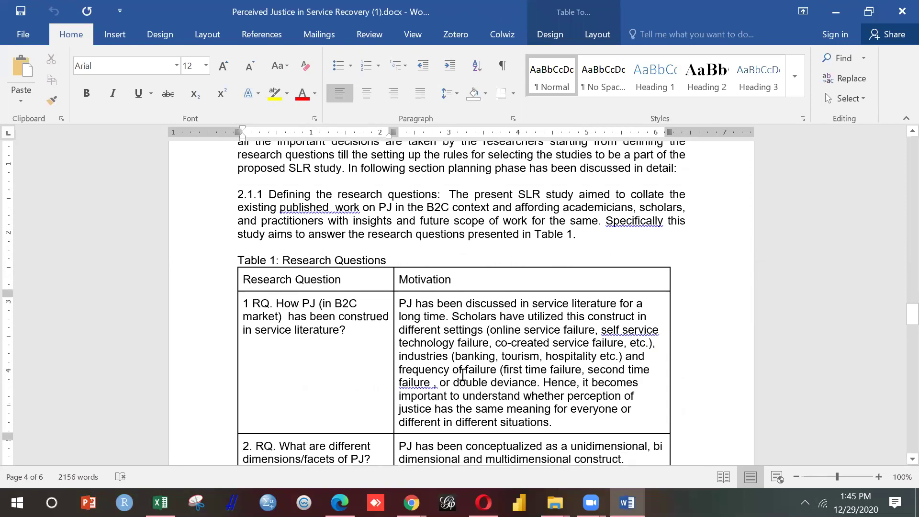
# Go through the research questions and their motivations in Table 1 to the end of the table.
pyautogui.press('Down')
pyautogui.press('Down')
pyautogui.press('Down')
pyautogui.press('Down')
pyautogui.press('Down')
pyautogui.press('Down')
pyautogui.press('Down')
pyautogui.press('Down')
pyautogui.press('Down')
pyautogui.press('Down')
pyautogui.press('Down')
pyautogui.press('Down')
pyautogui.press('Down')
pyautogui.press('Down')
pyautogui.press('Down')
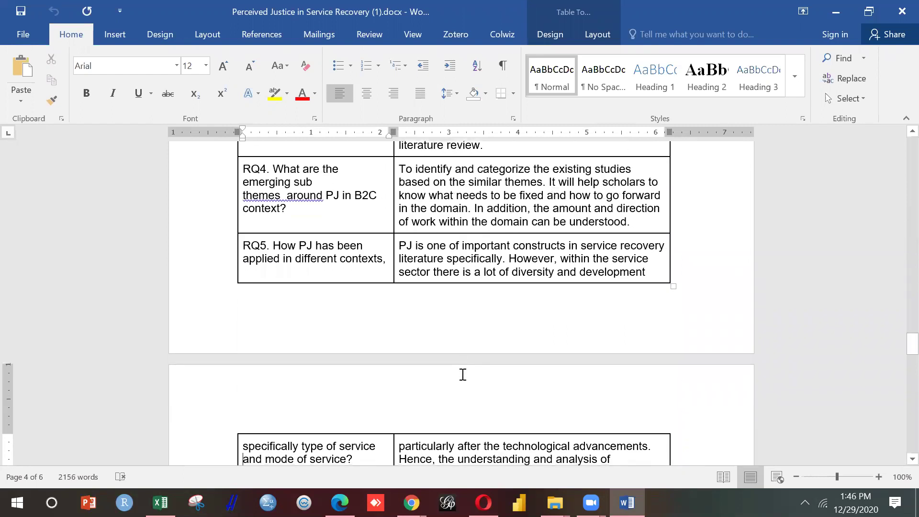
pyautogui.press('Down')
pyautogui.press('Down')
pyautogui.press('Down')
pyautogui.press('Down')
pyautogui.press('Down')
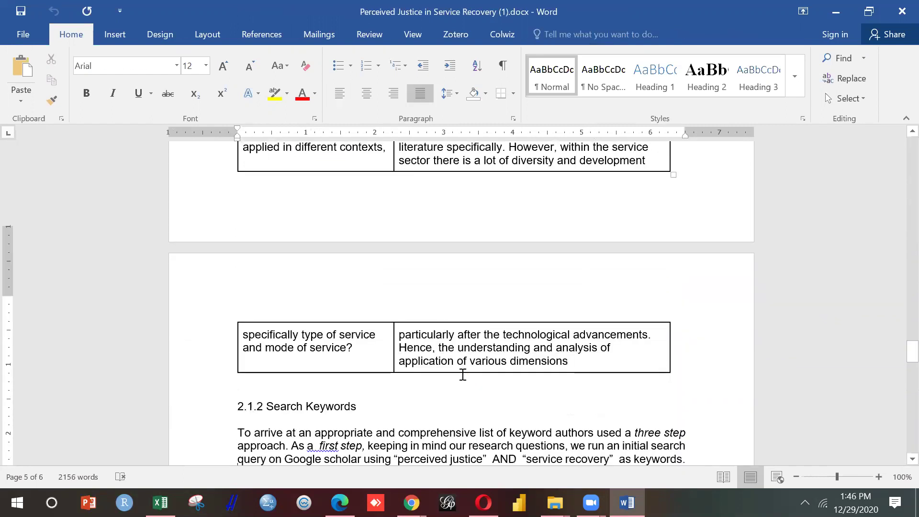
# Read section 2.1.2 on primary and secondary search keywords and section 2.1.3 on the selection of databases.
pyautogui.press('Down')
pyautogui.press('Down')
pyautogui.press('Down')
pyautogui.press('Down')
pyautogui.press('Down')
pyautogui.press('Down')
pyautogui.press('Down')
pyautogui.press('Down')
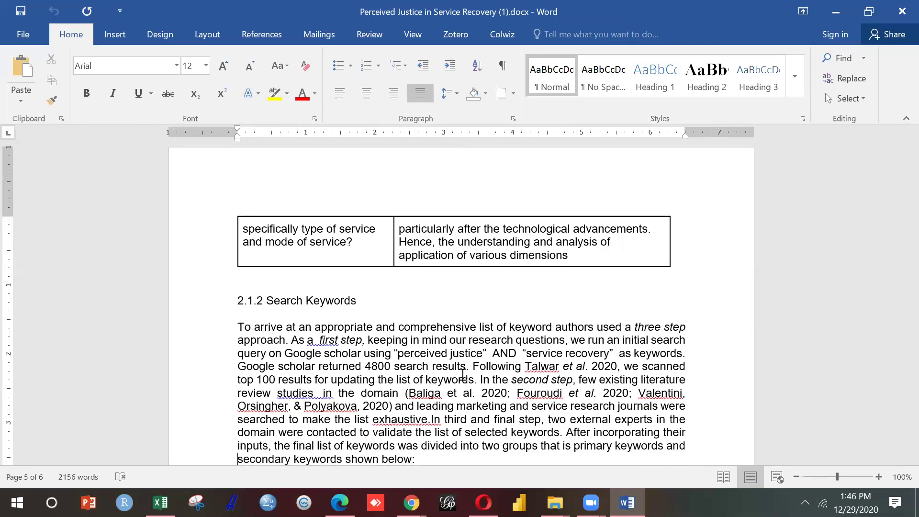
pyautogui.scroll(-2, 462, 375)
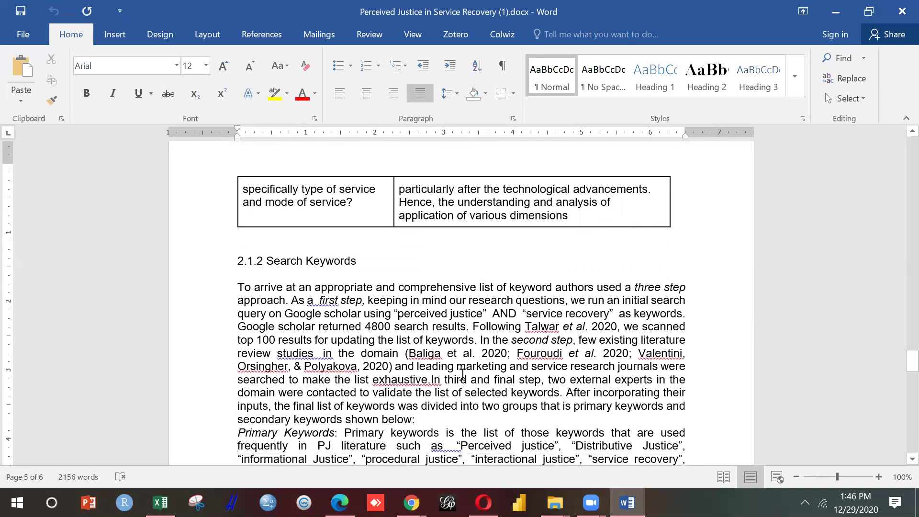
pyautogui.scroll(-4, 462, 375)
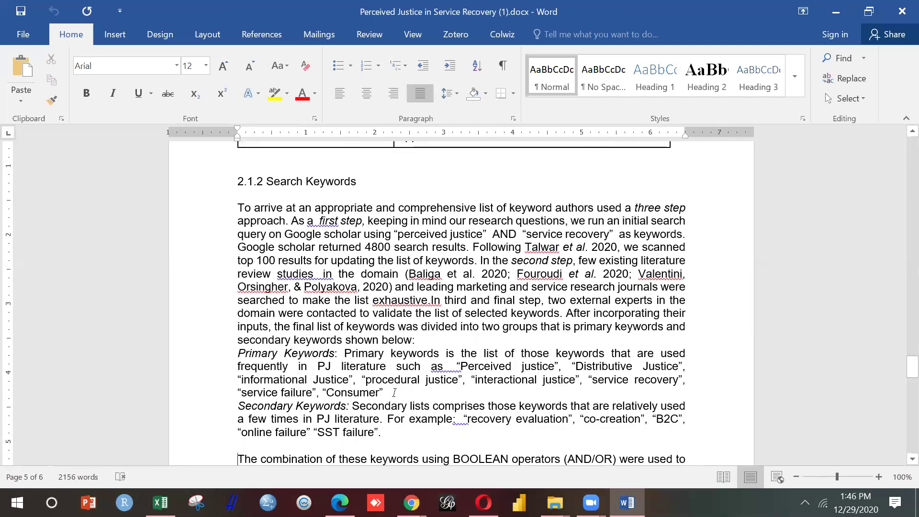
pyautogui.scroll(-2, 899, 464)
pyautogui.scroll(-3, 899, 465)
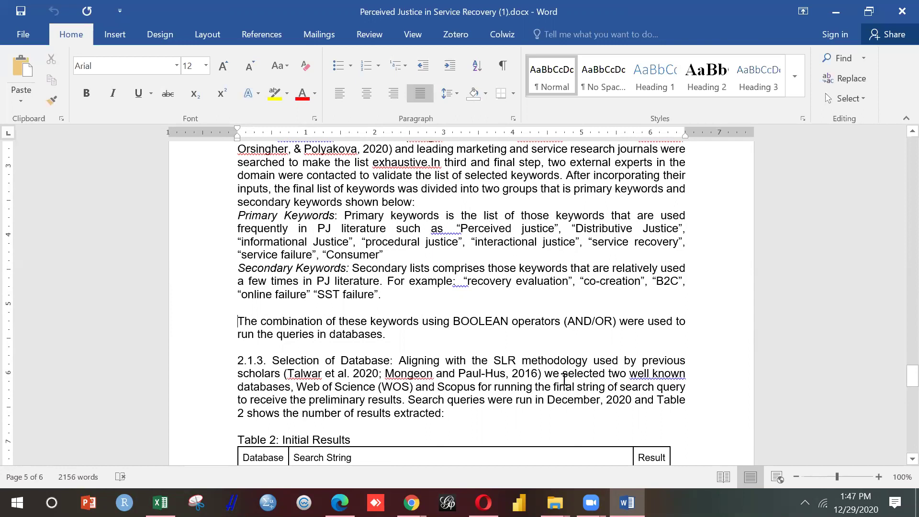
# Review Table 2 of initial results, covering the Scopus and WOS search strings down to the Total row.
pyautogui.scroll(-2, 896, 461)
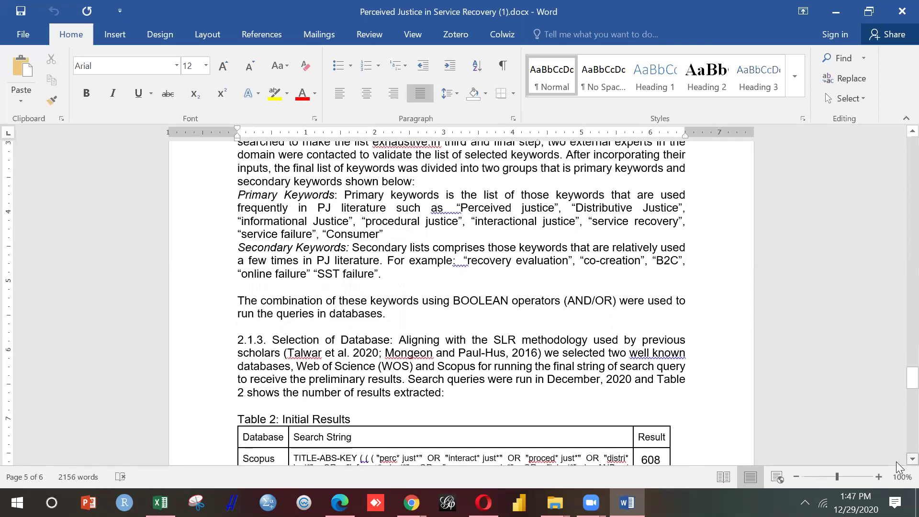
pyautogui.scroll(-2, 895, 462)
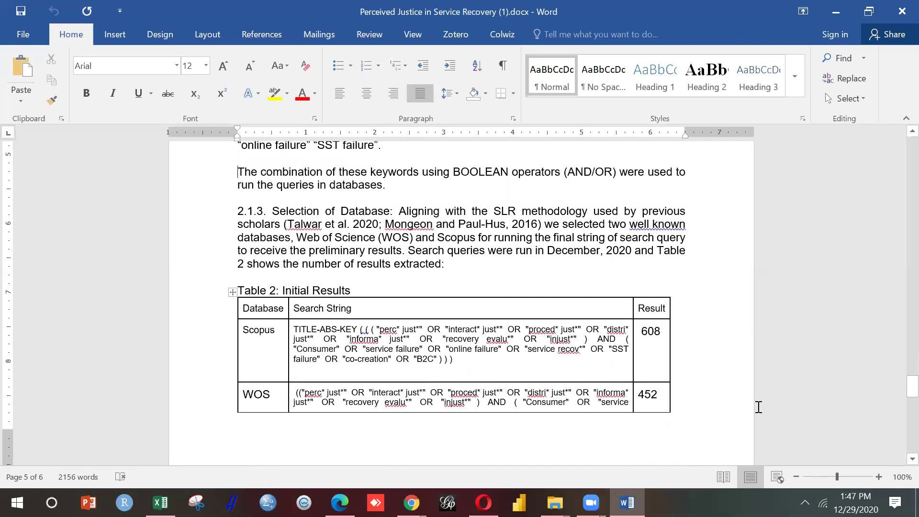
pyautogui.scroll(-3, 896, 459)
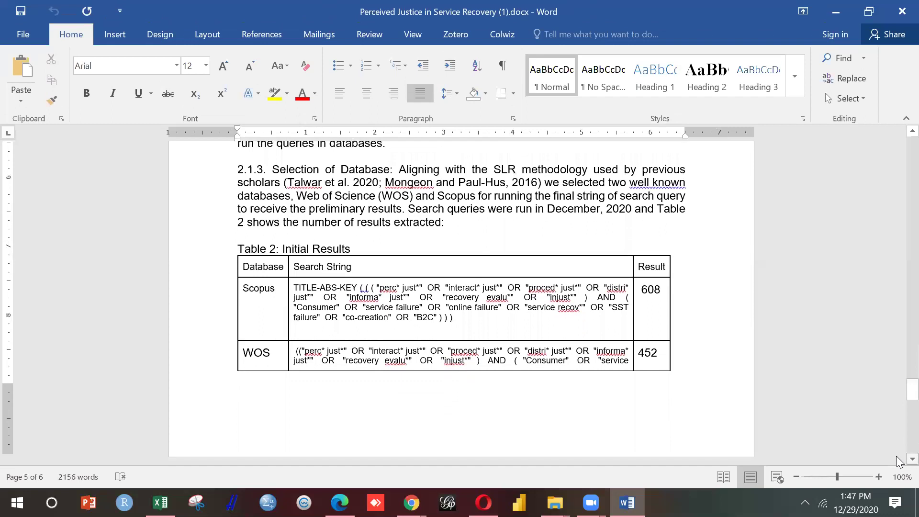
pyautogui.scroll(-7, 896, 455)
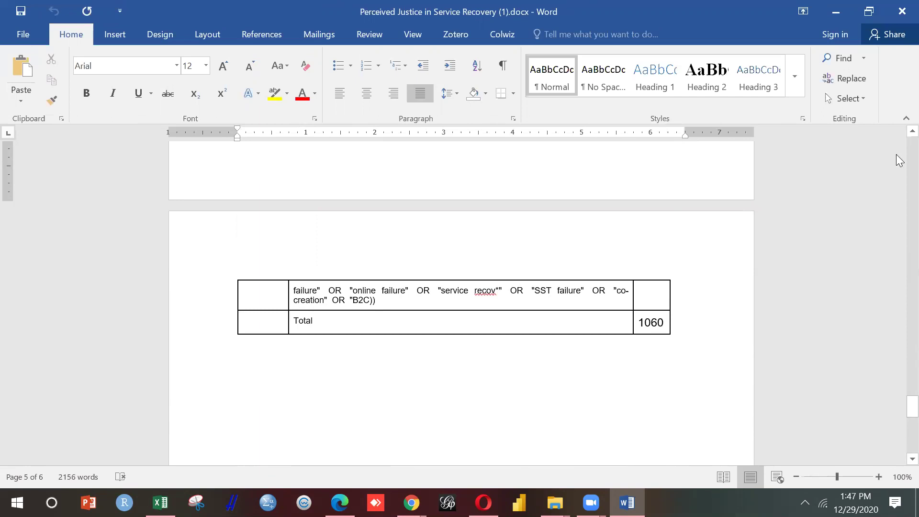
# In section 2.1.2 Search Keywords, insert the missing space between "exhaustive." and "In", and italicize "third and final step".
pyautogui.scroll(20, 898, 160)
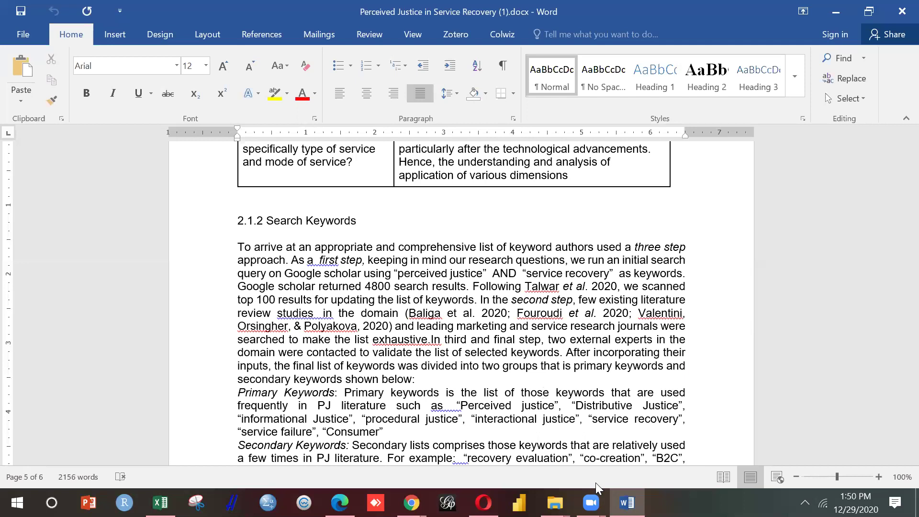
pyautogui.click(736, 349)
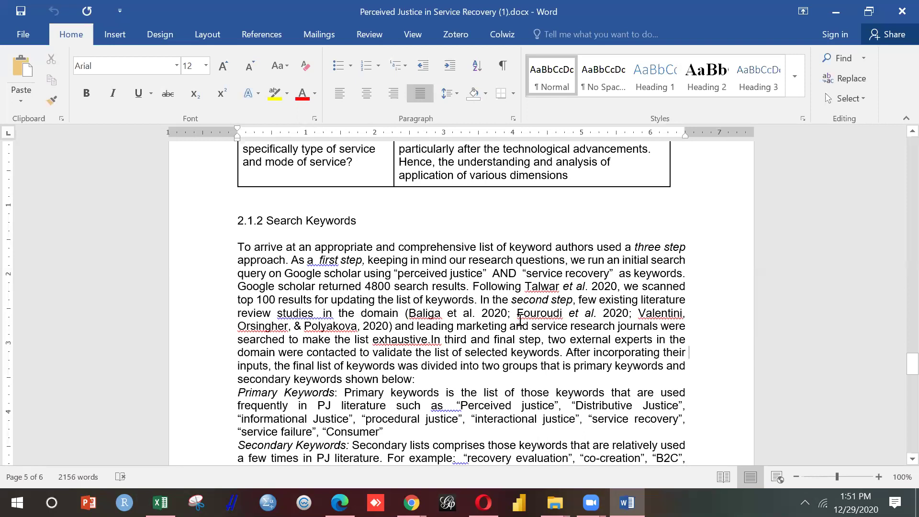
pyautogui.click(433, 340)
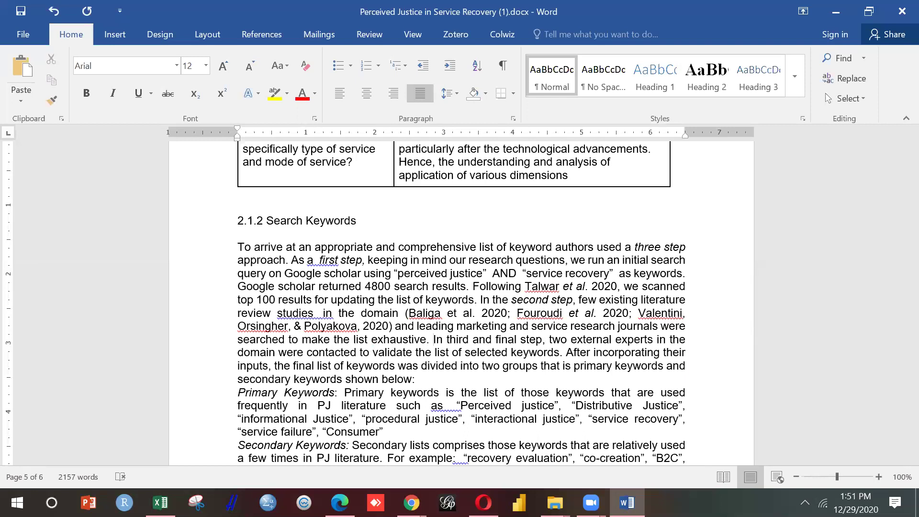
pyautogui.moveTo(447, 340); pyautogui.dragTo(536, 345)
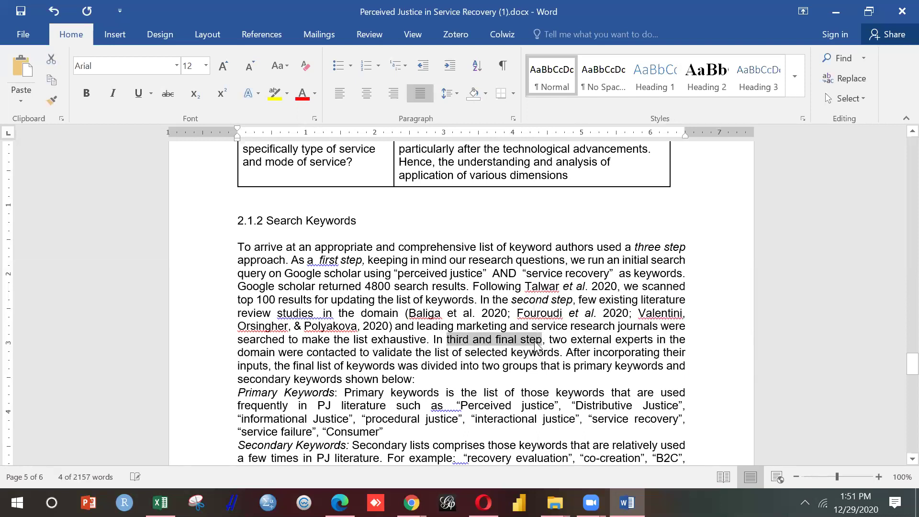
pyautogui.hotkey('ctrl', 'i')
pyautogui.click(531, 365)
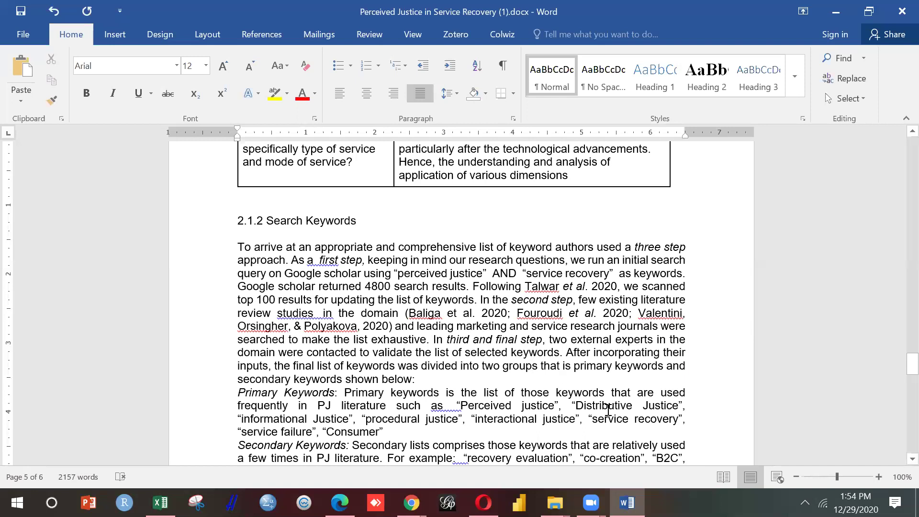
# Return to section 2.1.3 and the Scopus and WOS search strings in Table 2.
pyautogui.scroll(-6, 608, 409)
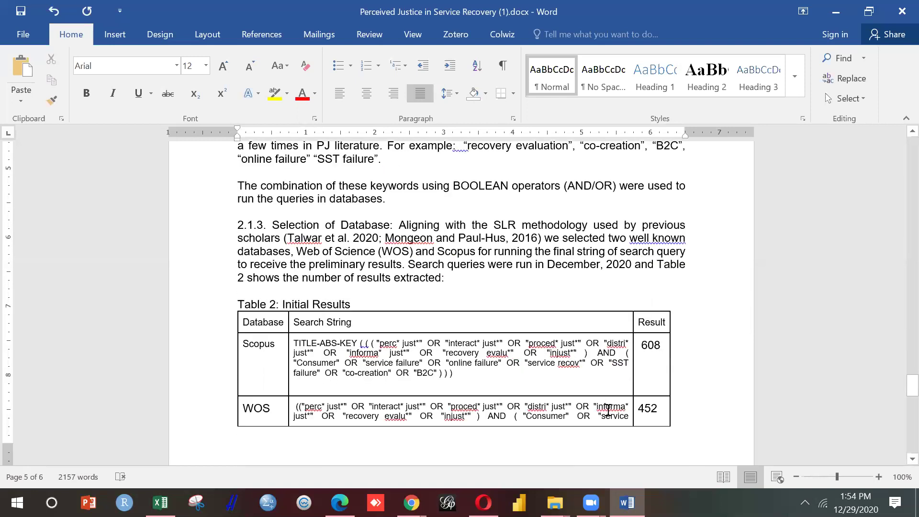